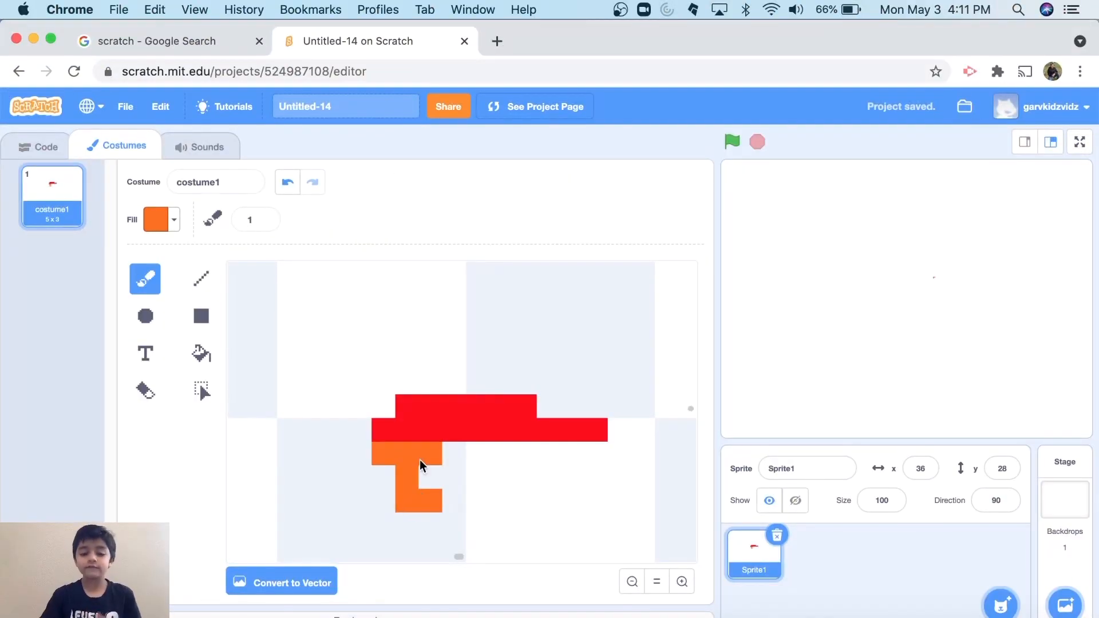
Paint the back of the hair in orange as a three-pixel column with one extra pixel at its foot.
{"action": "left_click", "coordinate": [373, 468]}
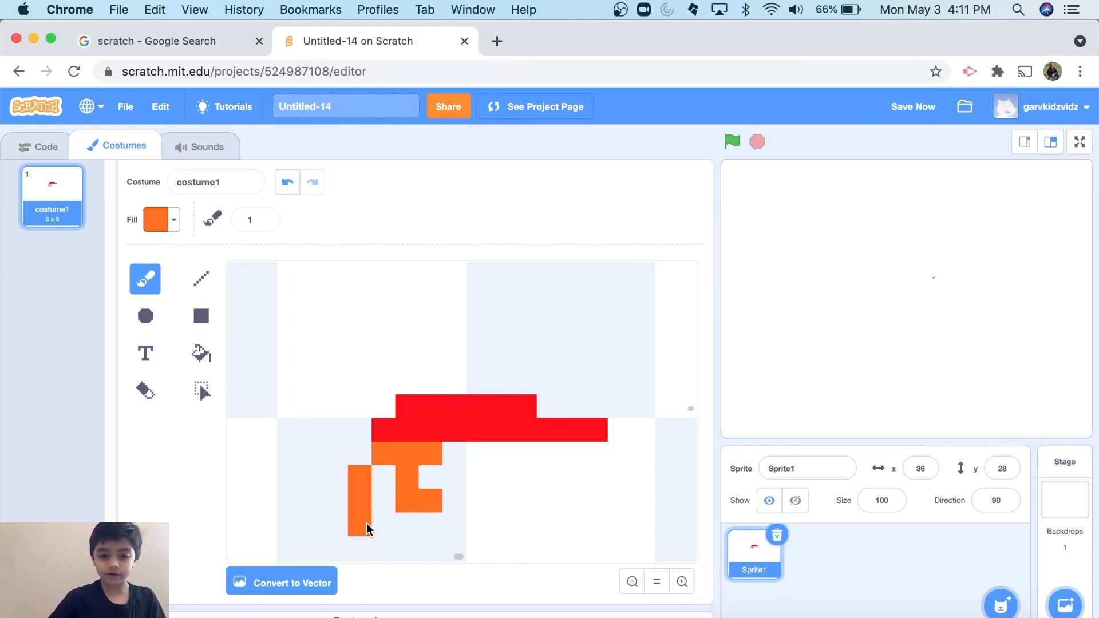
{"action": "left_click", "coordinate": [378, 523]}
{"action": "scroll", "coordinate": [418, 412], "scroll_direction": "down", "scroll_amount": 3}
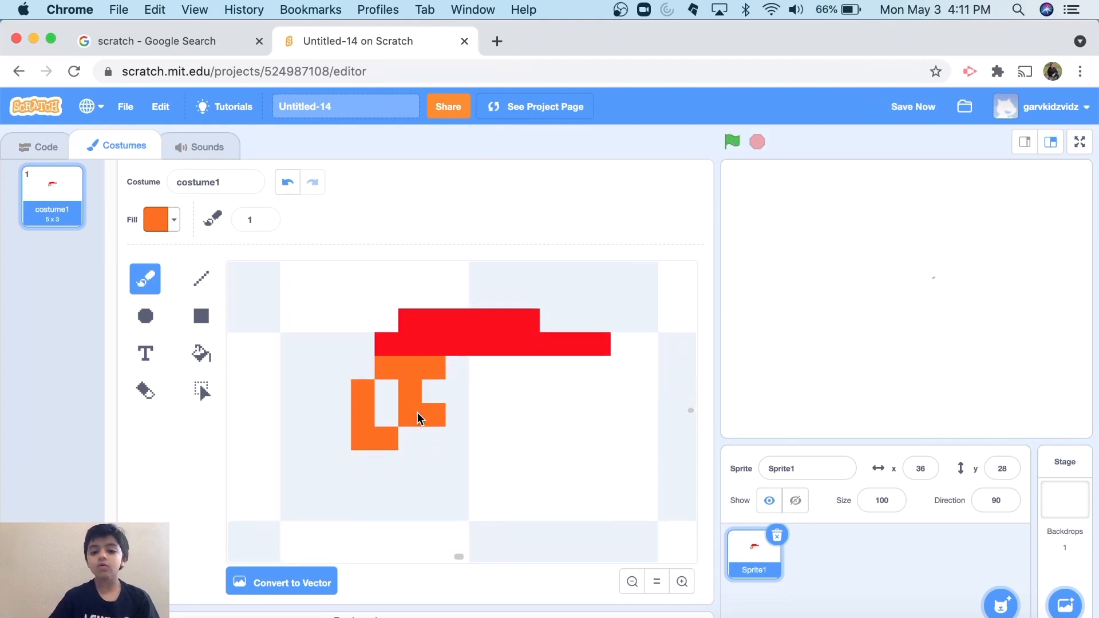
{"action": "scroll", "coordinate": [418, 412], "scroll_direction": "left", "scroll_amount": 2}
{"action": "scroll", "coordinate": [417, 412], "scroll_direction": "right", "scroll_amount": 6}
{"action": "scroll", "coordinate": [417, 412], "scroll_direction": "down", "scroll_amount": 2}
{"action": "scroll", "coordinate": [418, 412], "scroll_direction": "up", "scroll_amount": 3}
{"action": "scroll", "coordinate": [417, 412], "scroll_direction": "left", "scroll_amount": 2}
{"action": "scroll", "coordinate": [417, 412], "scroll_direction": "down", "scroll_amount": 2}
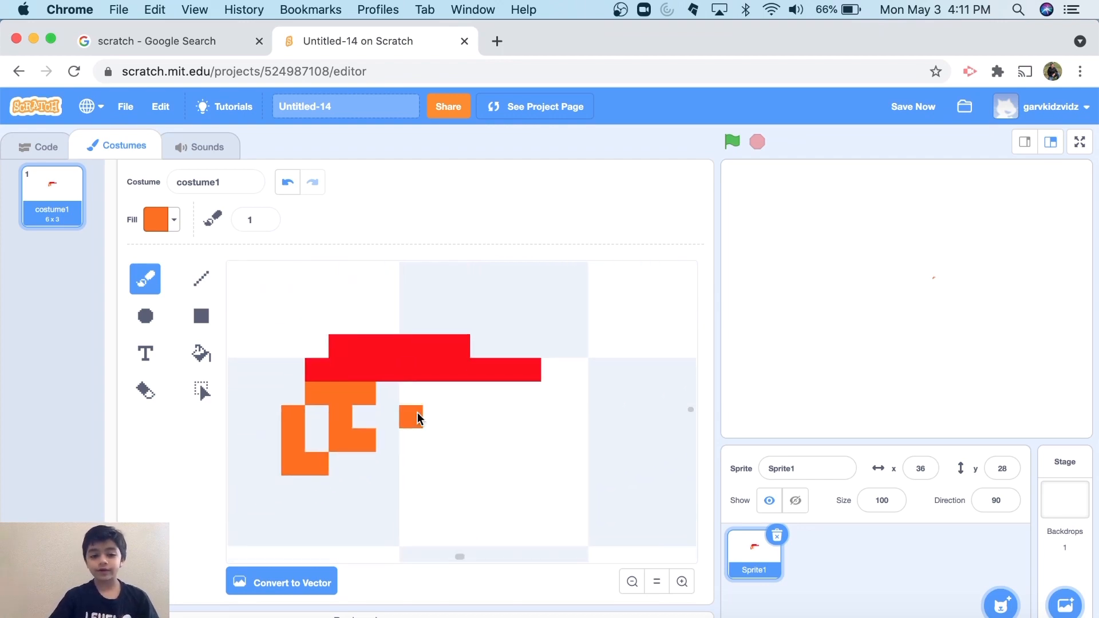
{"action": "scroll", "coordinate": [417, 412], "scroll_direction": "up", "scroll_amount": 2}
{"action": "scroll", "coordinate": [417, 412], "scroll_direction": "left", "scroll_amount": 2}
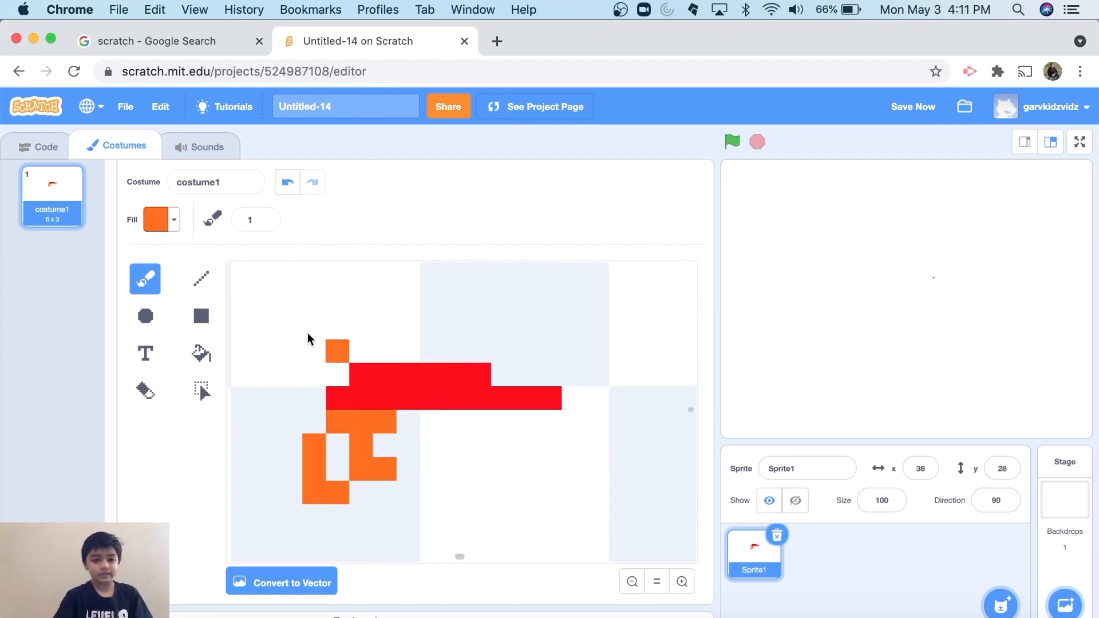
Paint the ear and the main face block in skin tone, using fill color 11, saturation 48 and brightness 100.
{"action": "left_click", "coordinate": [166, 221]}
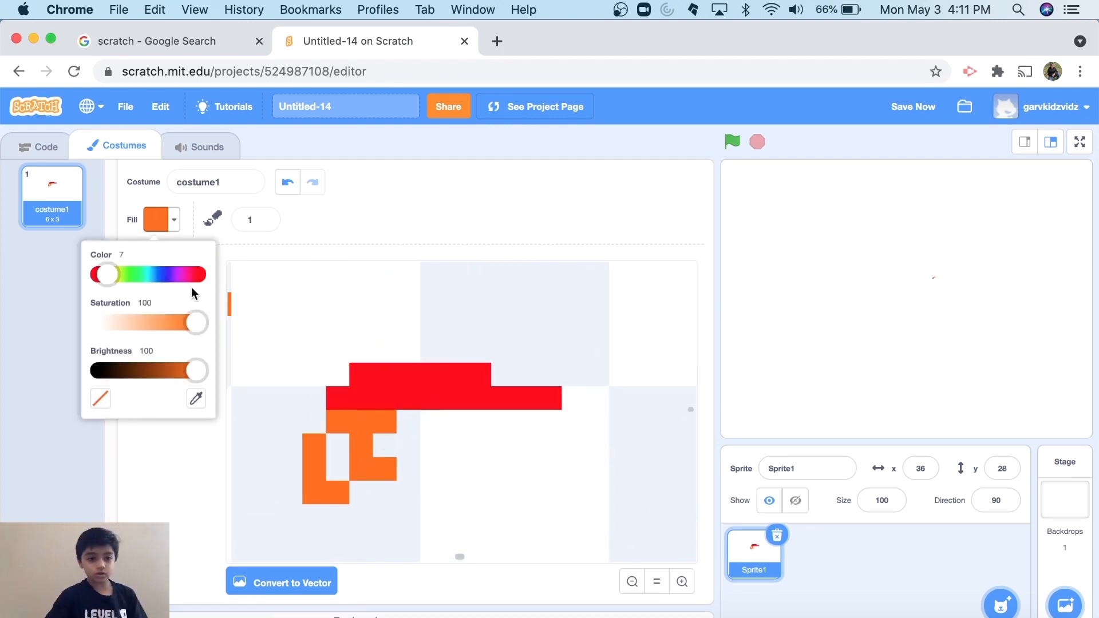
{"action": "left_click_drag", "start_coordinate": [197, 323], "coordinate": [147, 324]}
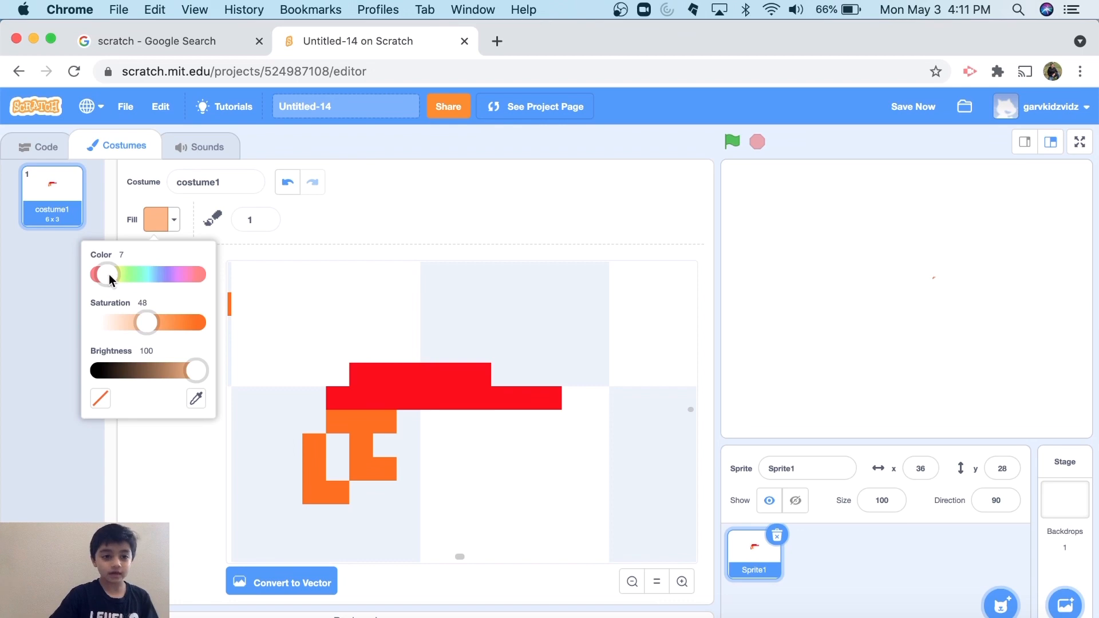
{"action": "left_click_drag", "start_coordinate": [108, 275], "coordinate": [114, 276]}
{"action": "left_click", "coordinate": [349, 207]}
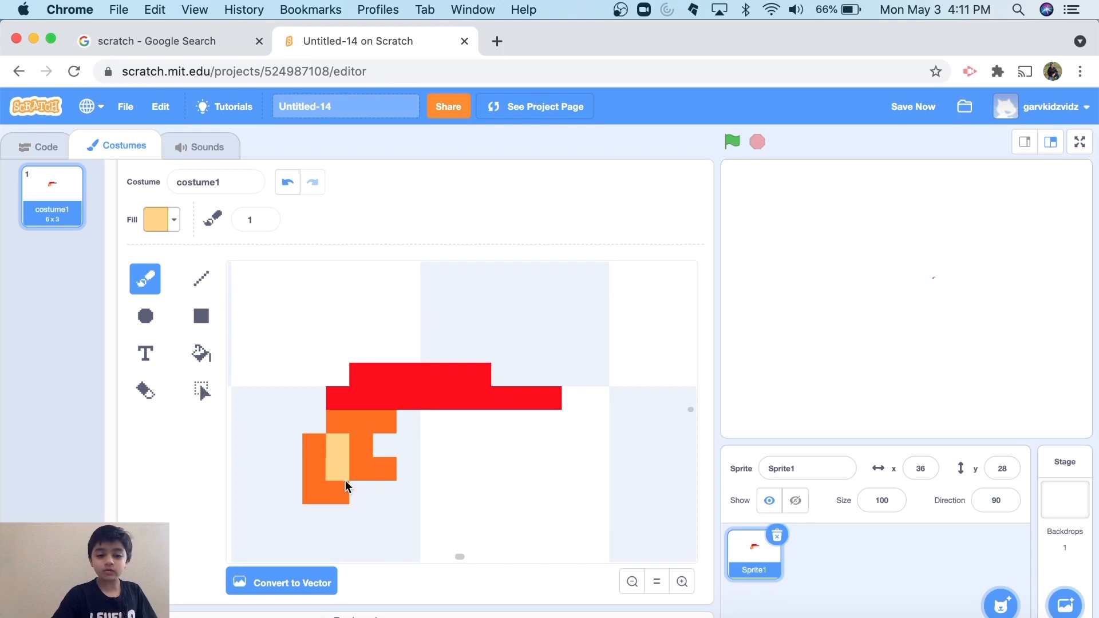
{"action": "left_click", "coordinate": [380, 493]}
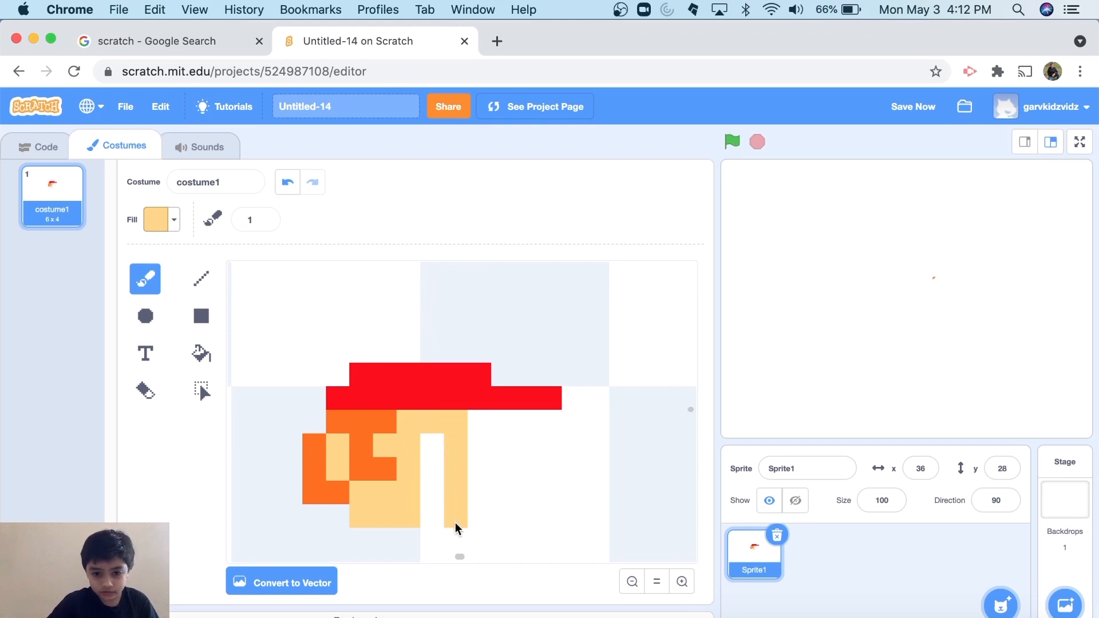
{"action": "left_click_drag", "start_coordinate": [431, 517], "coordinate": [428, 444]}
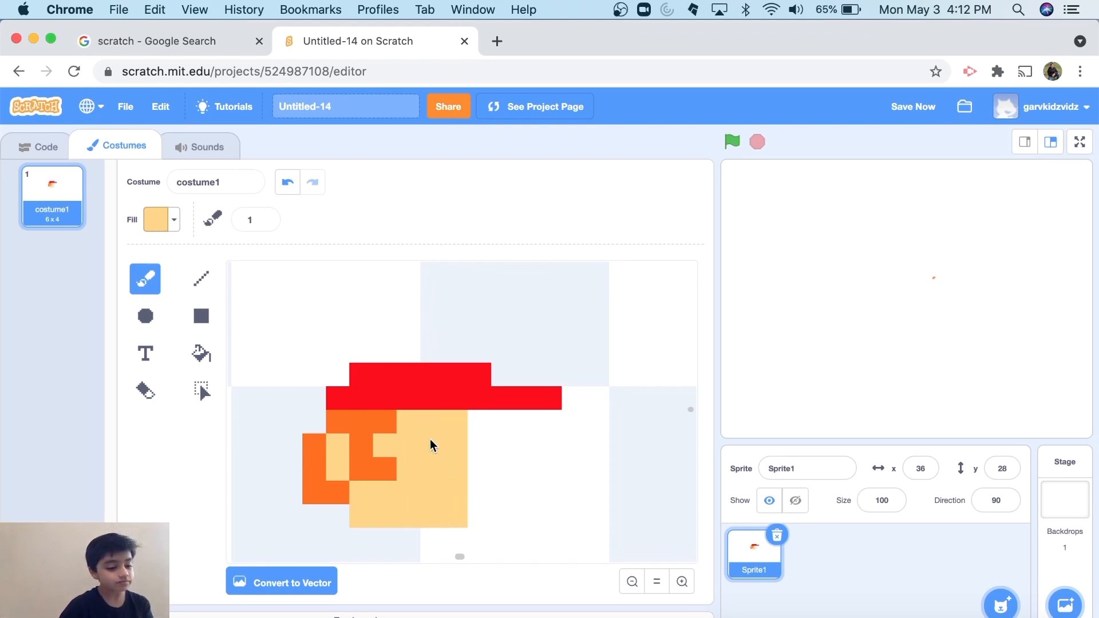
Paint a two-pixel eye and a stepped moustache in black at the front edge of the face, using brightness 0.
{"action": "left_click", "coordinate": [163, 220]}
{"action": "left_click_drag", "start_coordinate": [194, 372], "coordinate": [92, 371]}
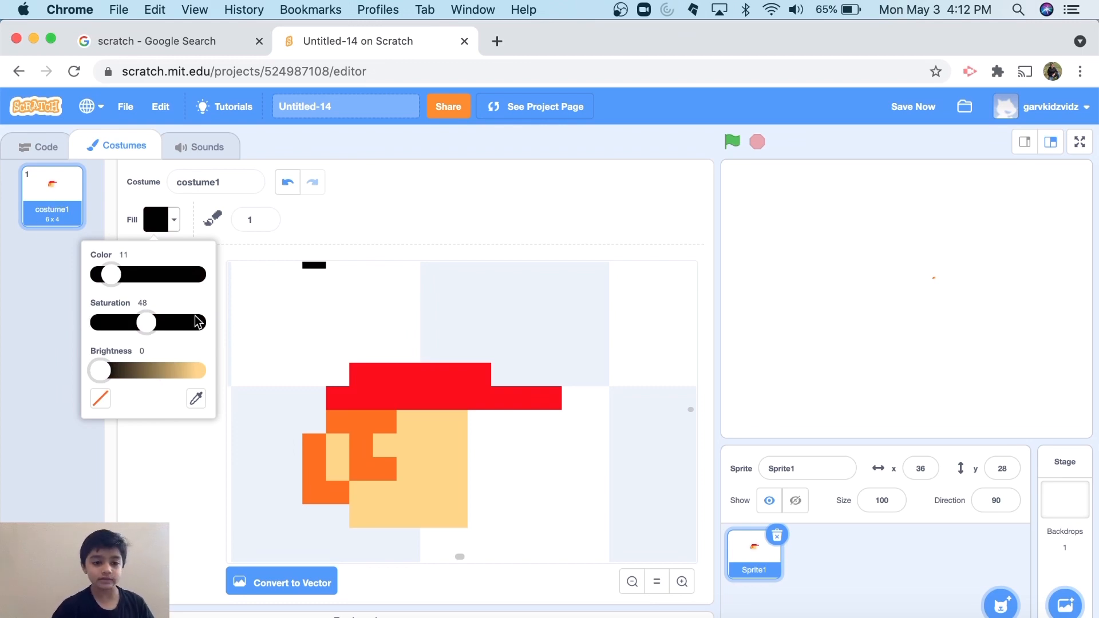
{"action": "left_click", "coordinate": [346, 234]}
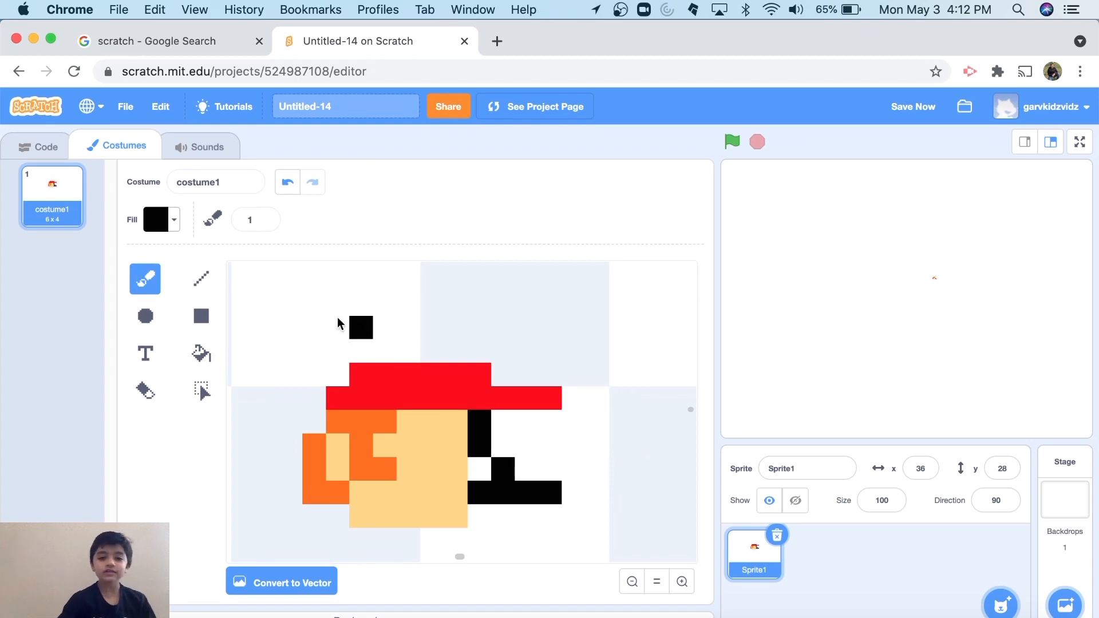
Sample the skin tone from the face and fill the gap beside the moustache, the nose and the chin with it.
{"action": "left_click", "coordinate": [158, 219]}
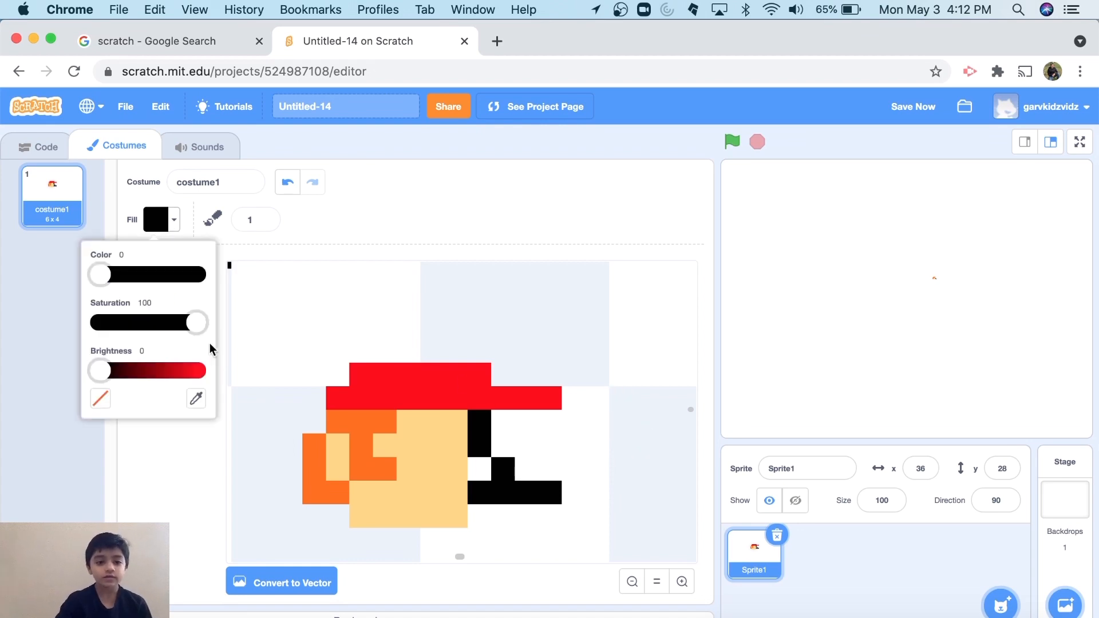
{"action": "left_click", "coordinate": [196, 398]}
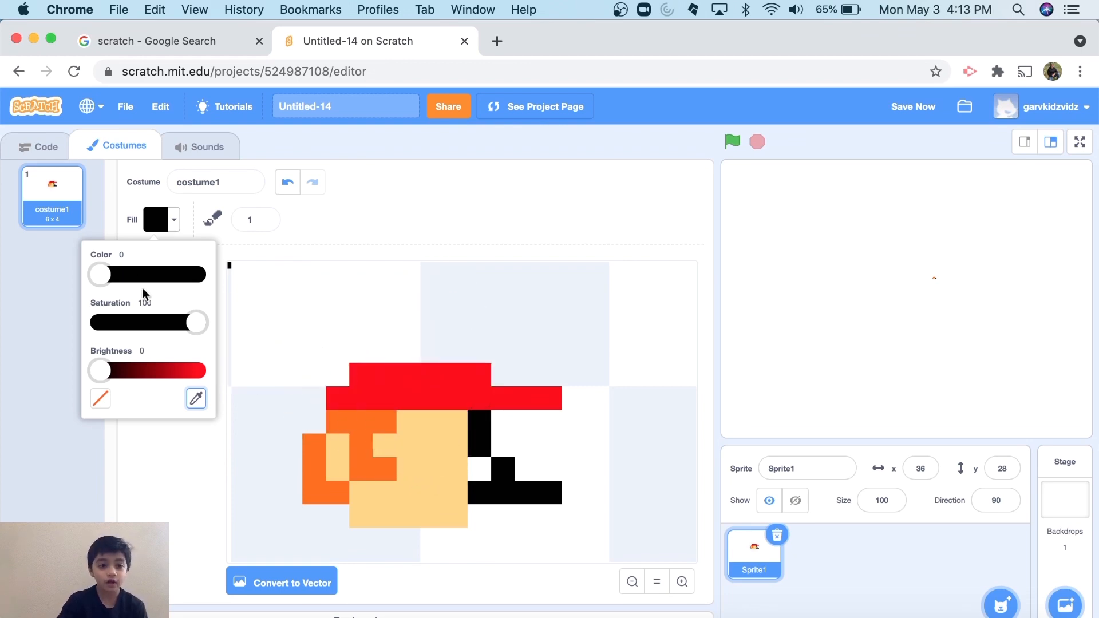
{"action": "left_click", "coordinate": [438, 468]}
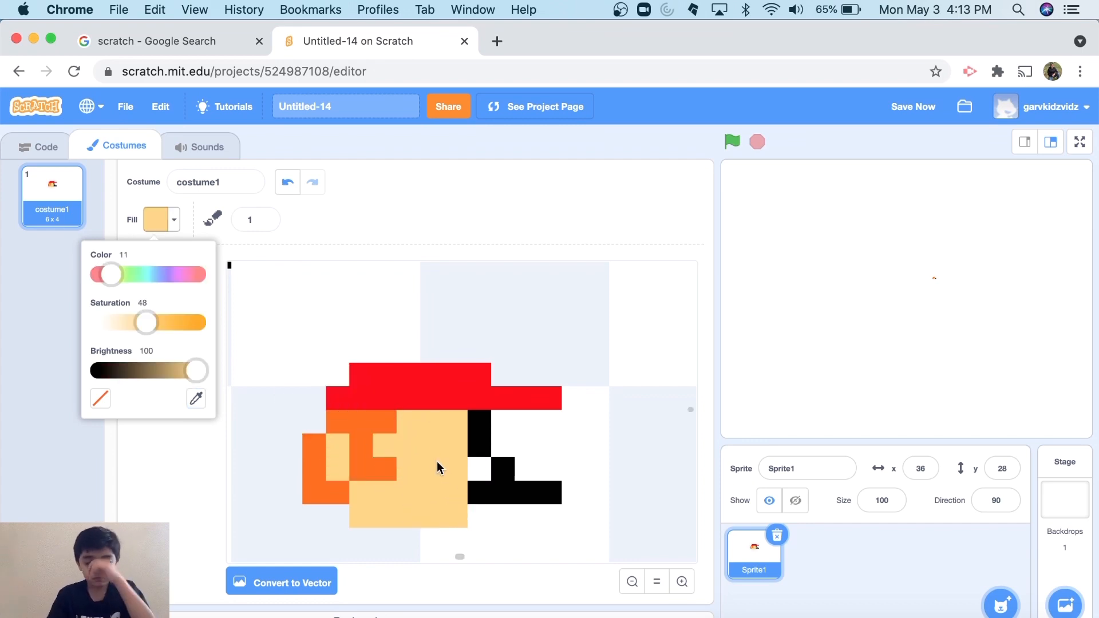
{"action": "left_click", "coordinate": [490, 476]}
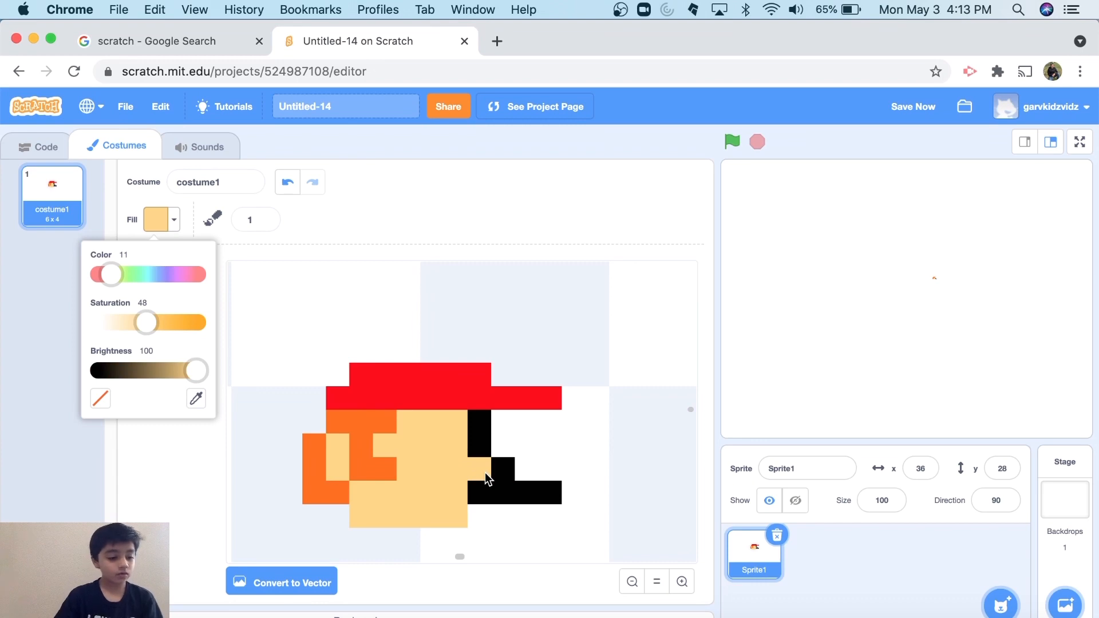
{"action": "left_click", "coordinate": [502, 421]}
{"action": "left_click", "coordinate": [471, 484]}
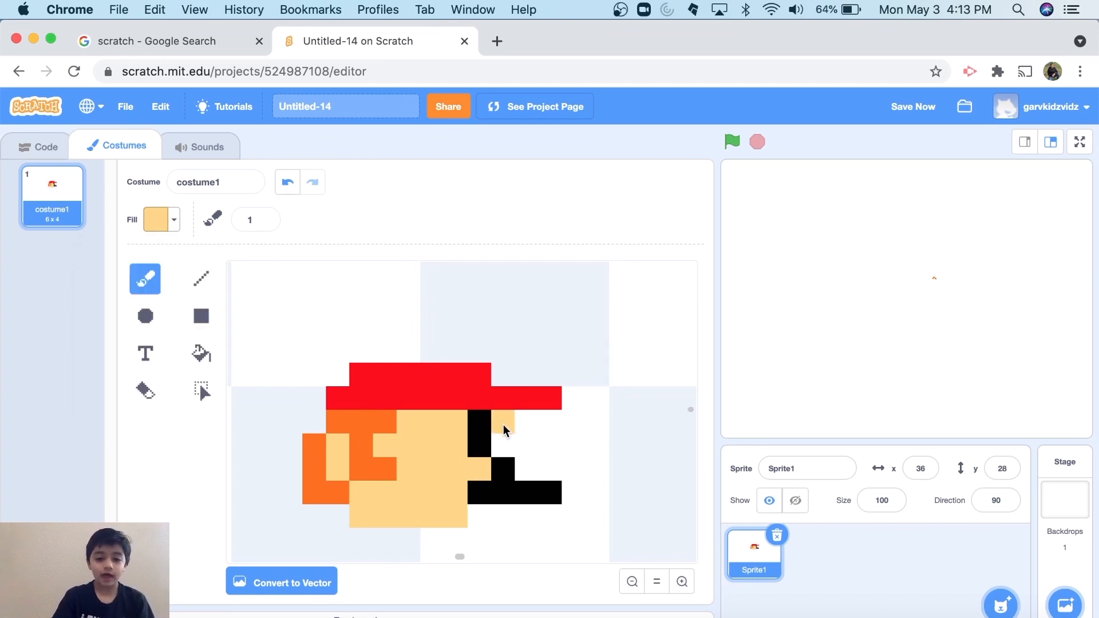
{"action": "left_click_drag", "start_coordinate": [504, 437], "coordinate": [529, 455]}
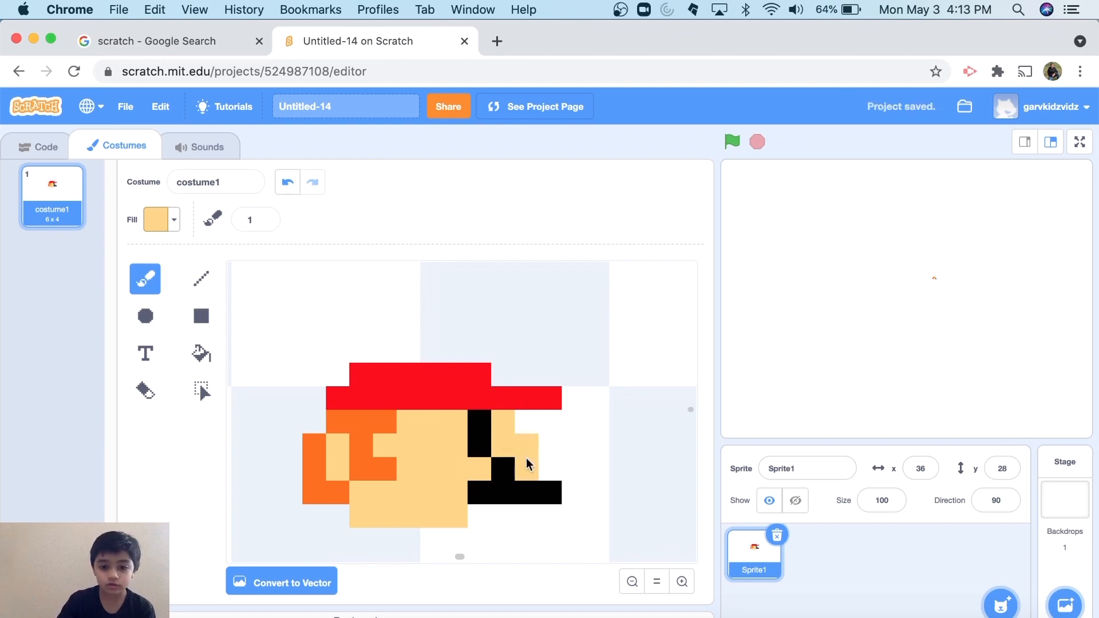
{"action": "left_click", "coordinate": [541, 459]}
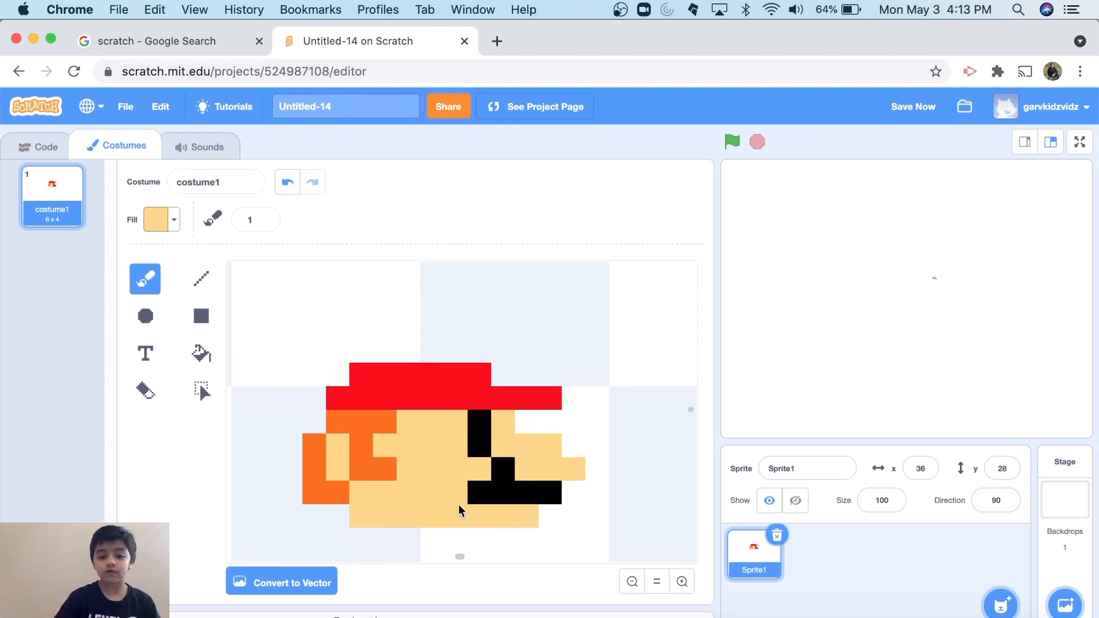
{"action": "scroll", "coordinate": [449, 452], "scroll_direction": "down", "scroll_amount": 3}
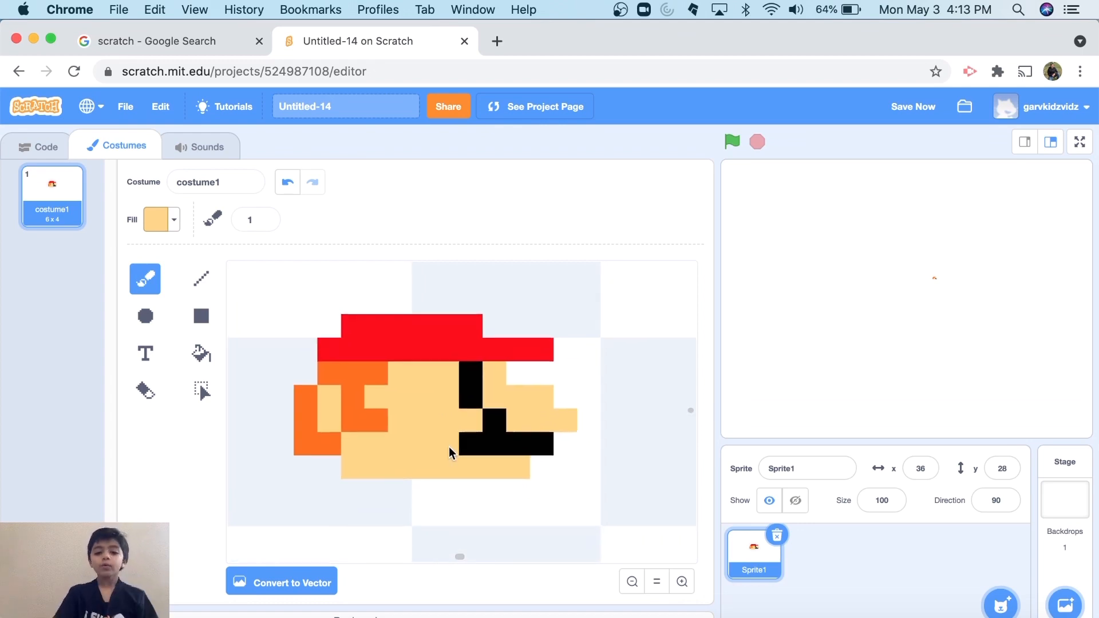
{"action": "scroll", "coordinate": [449, 452], "scroll_direction": "left", "scroll_amount": 2}
{"action": "scroll", "coordinate": [449, 453], "scroll_direction": "right", "scroll_amount": 1}
{"action": "scroll", "coordinate": [448, 454], "scroll_direction": "left", "scroll_amount": 2}
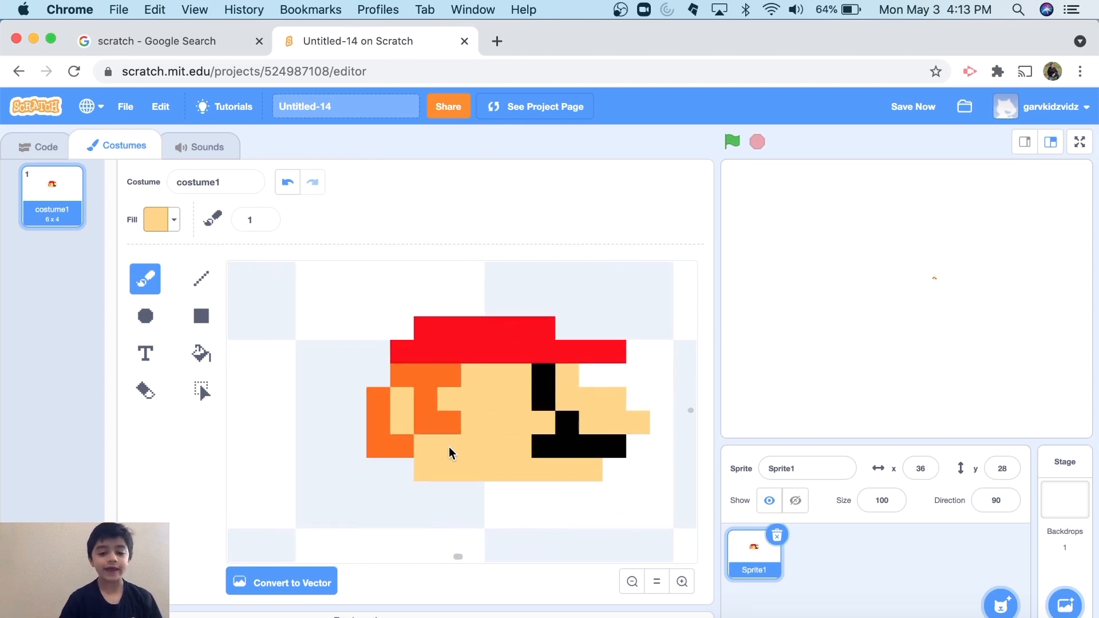
{"action": "scroll", "coordinate": [449, 453], "scroll_direction": "right", "scroll_amount": 3}
{"action": "scroll", "coordinate": [449, 452], "scroll_direction": "up", "scroll_amount": 2}
{"action": "scroll", "coordinate": [448, 452], "scroll_direction": "right", "scroll_amount": 5}
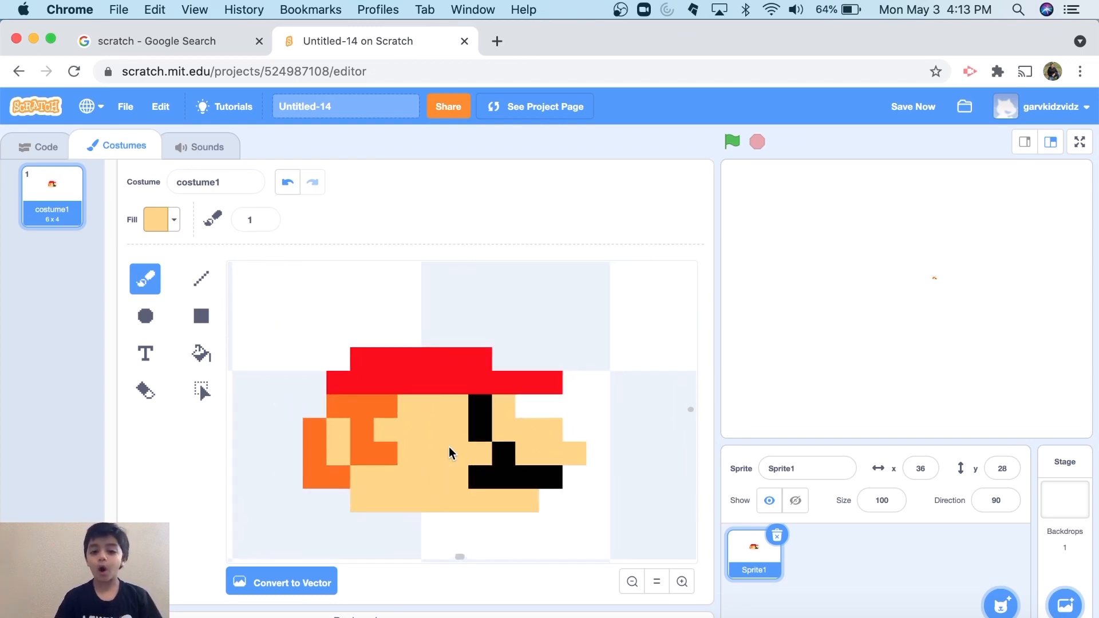
{"action": "scroll", "coordinate": [449, 452], "scroll_direction": "down", "scroll_amount": 3}
{"action": "scroll", "coordinate": [449, 452], "scroll_direction": "left", "scroll_amount": 5}
{"action": "scroll", "coordinate": [449, 452], "scroll_direction": "right", "scroll_amount": 1}
{"action": "scroll", "coordinate": [449, 453], "scroll_direction": "up", "scroll_amount": 1}
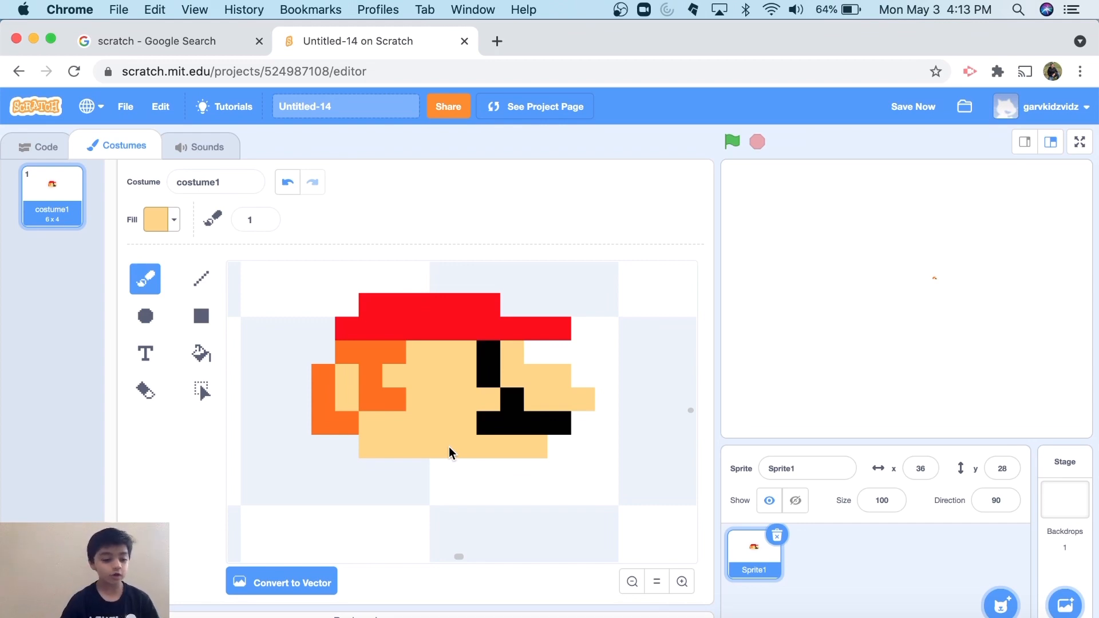
Sample the red from the hat and paint the rear sleeve stepping down below the back of the head.
{"action": "left_click", "coordinate": [169, 220]}
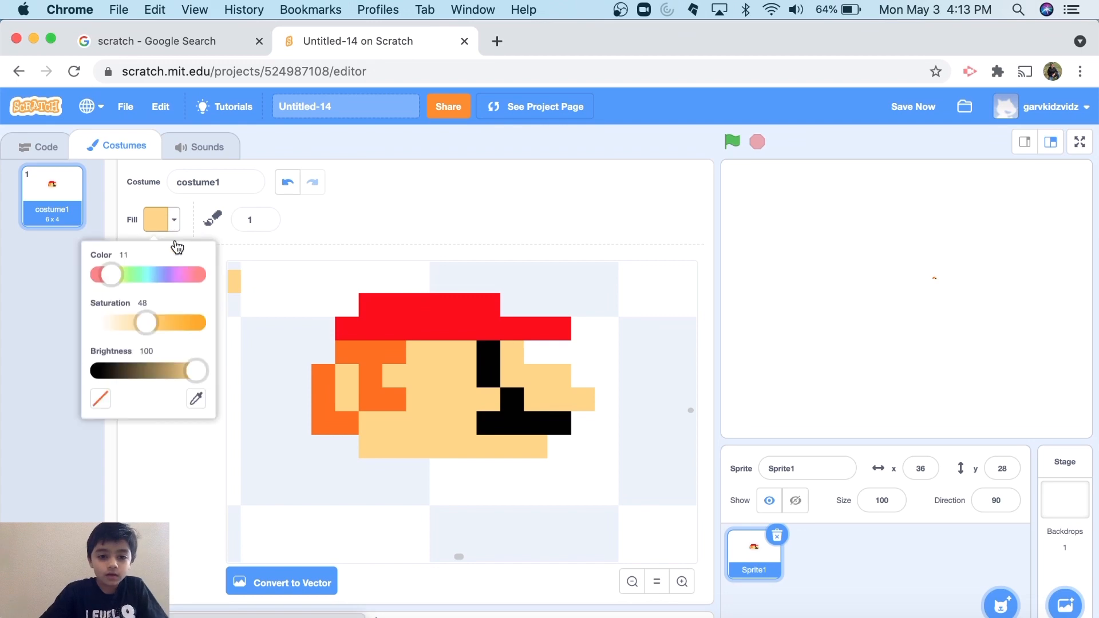
{"action": "left_click", "coordinate": [196, 399]}
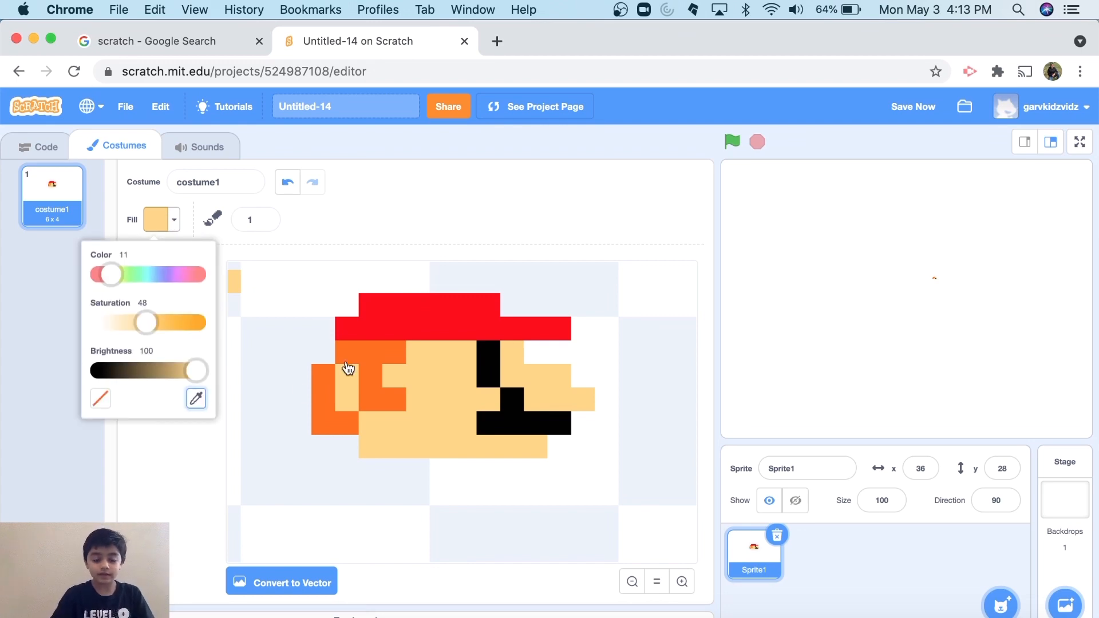
{"action": "left_click", "coordinate": [407, 317]}
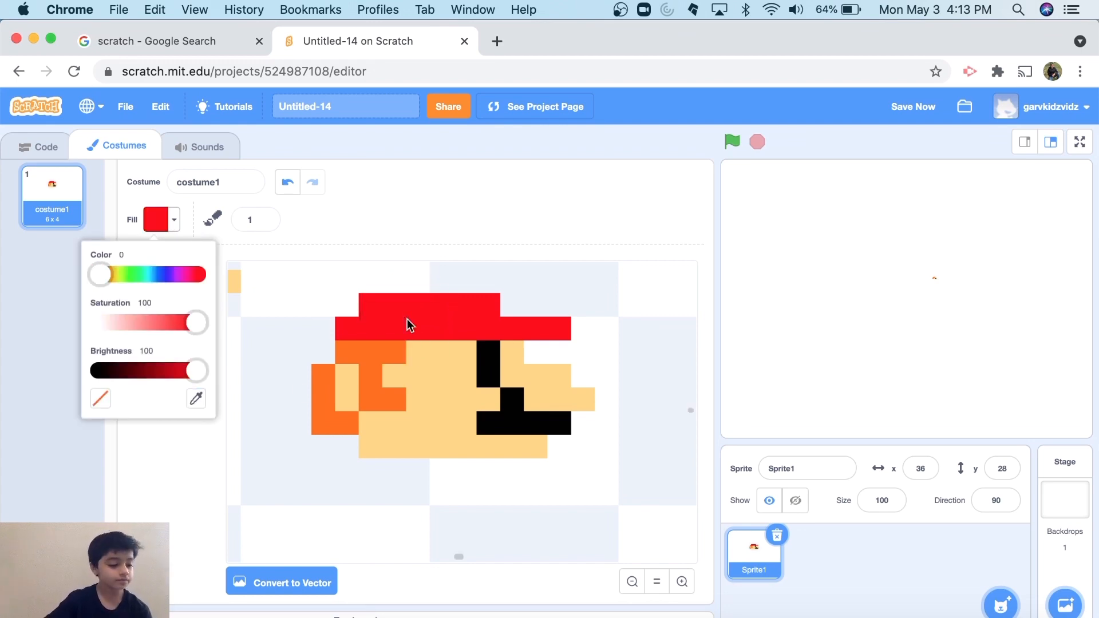
{"action": "left_click", "coordinate": [353, 466]}
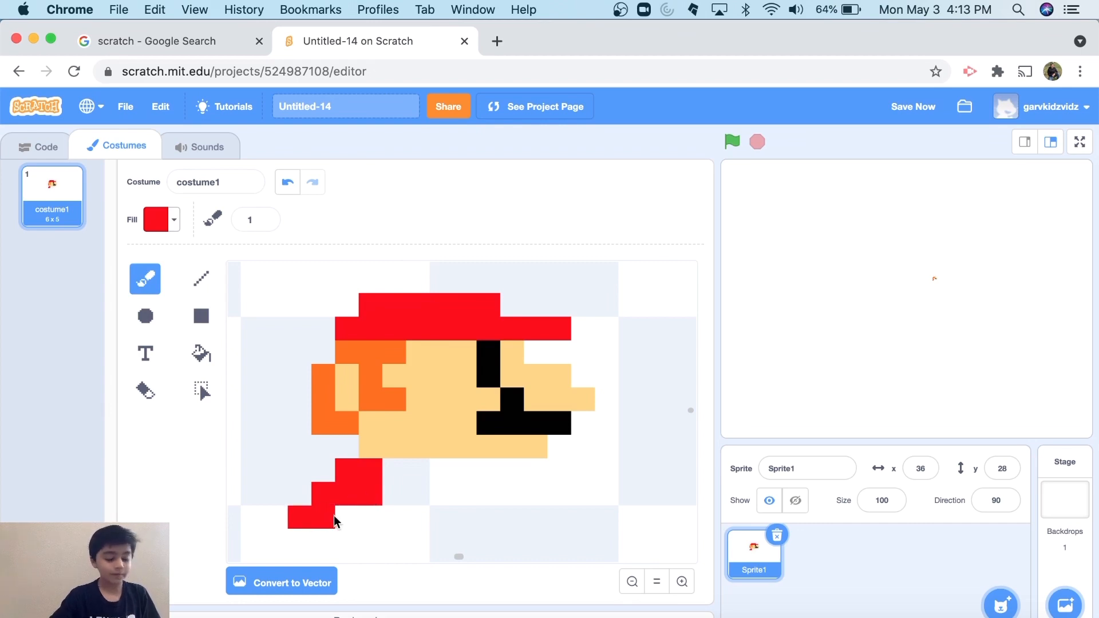
{"action": "left_click", "coordinate": [371, 517]}
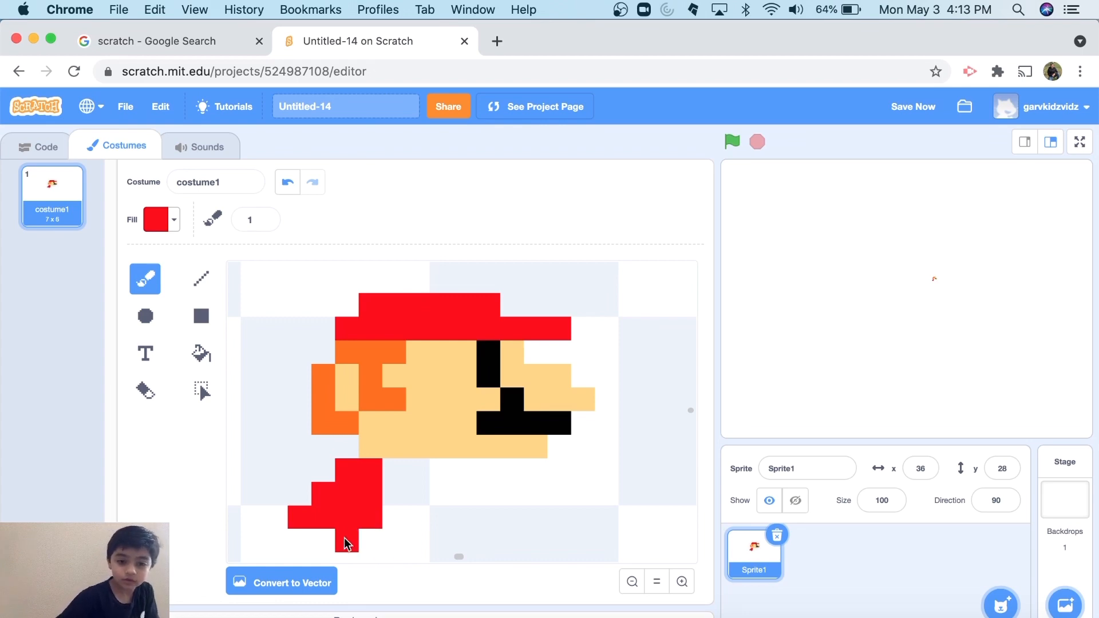
Paint the red shirt front and the front sleeve under the chin, leaving gaps for the overall straps.
{"action": "left_click", "coordinate": [395, 508]}
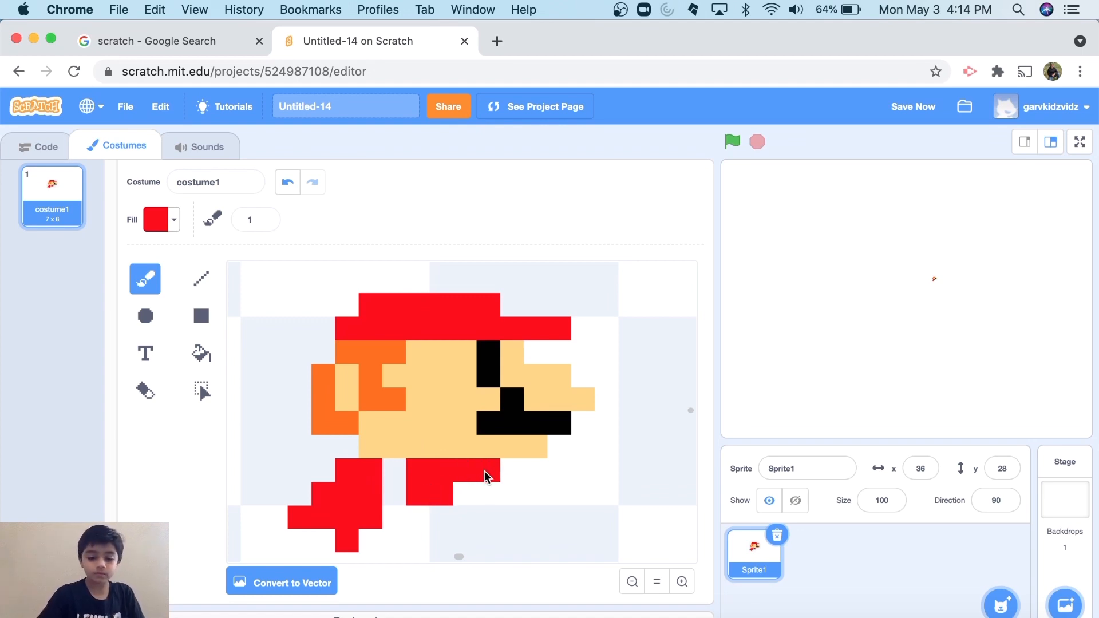
{"action": "left_click", "coordinate": [493, 490]}
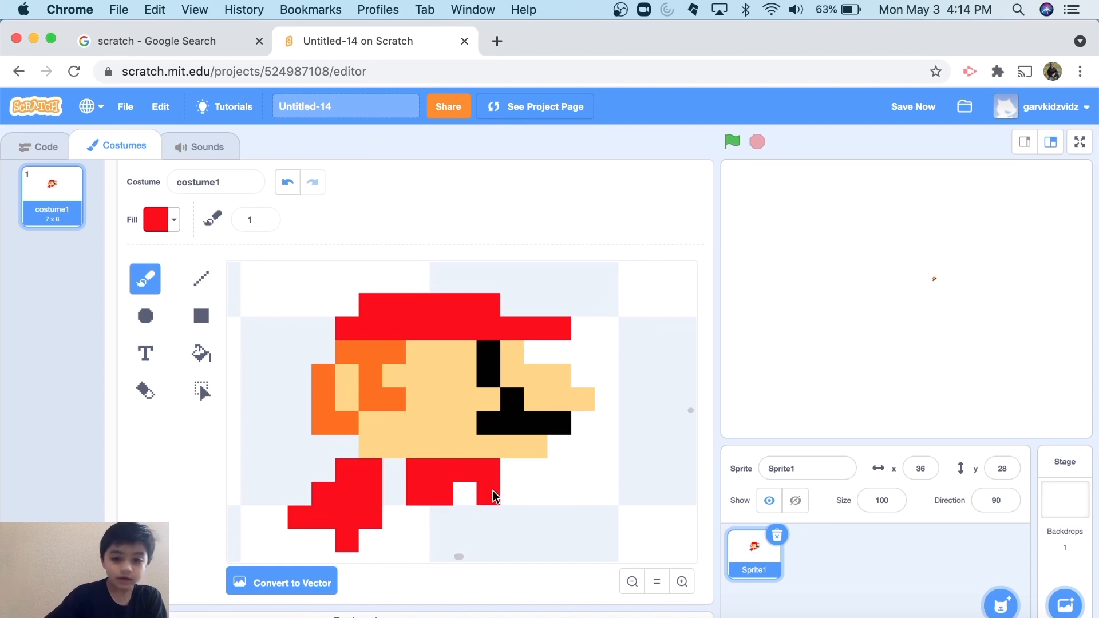
{"action": "left_click", "coordinate": [489, 506]}
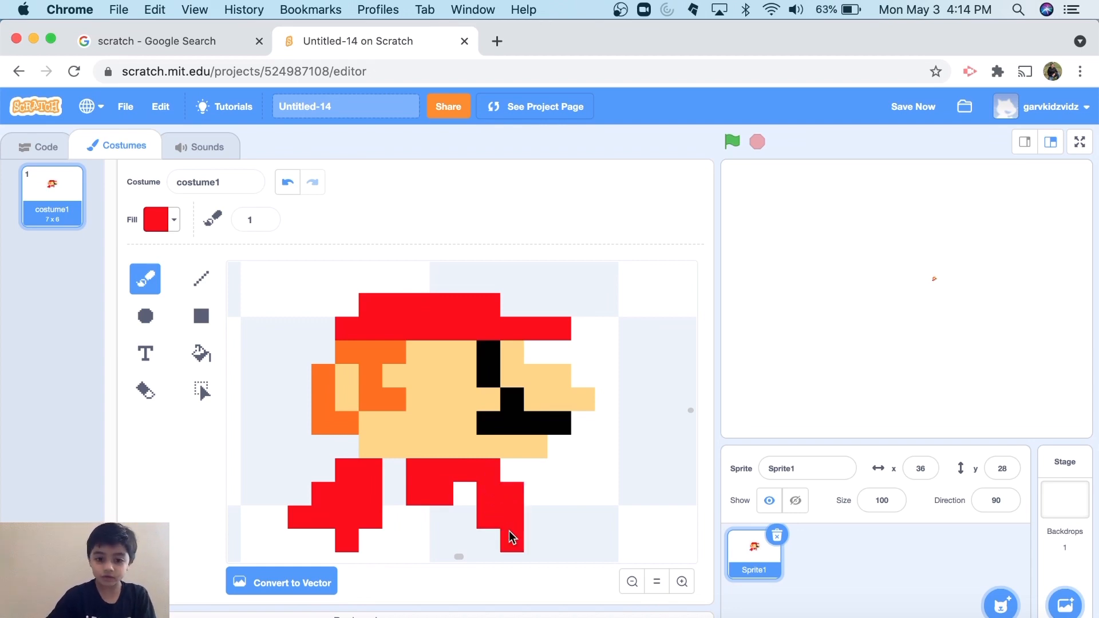
{"action": "left_click", "coordinate": [509, 532]}
Paint the overall straps and the row joining them between the sleeves in blue, using color 65, saturation 92 and brightness 100.
{"action": "scroll", "coordinate": [509, 533], "scroll_direction": "down", "scroll_amount": 2}
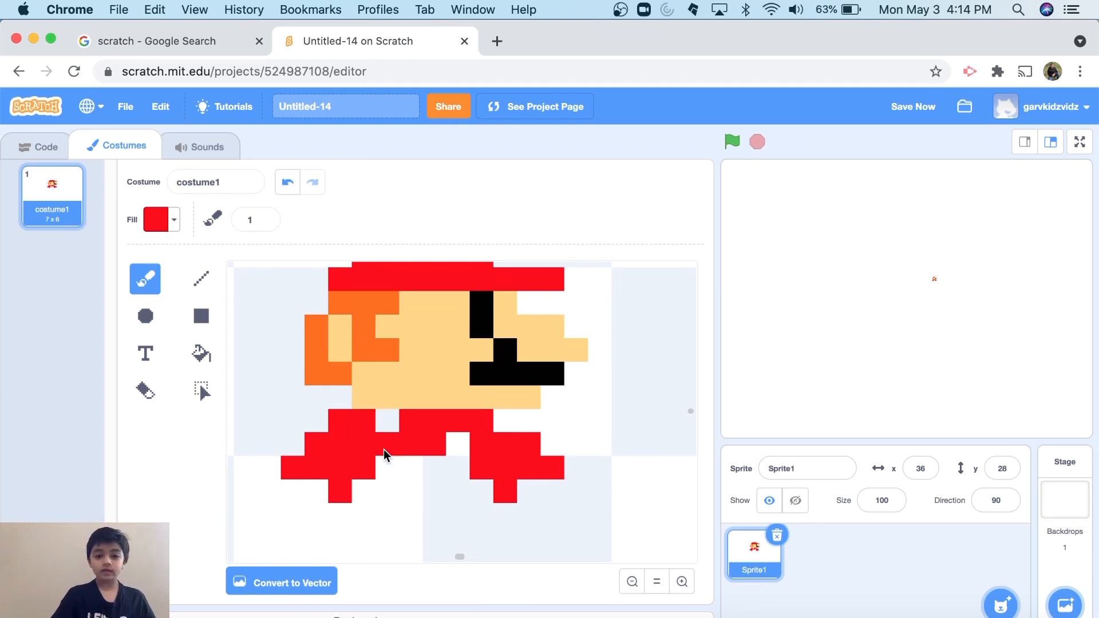
{"action": "left_click", "coordinate": [153, 222]}
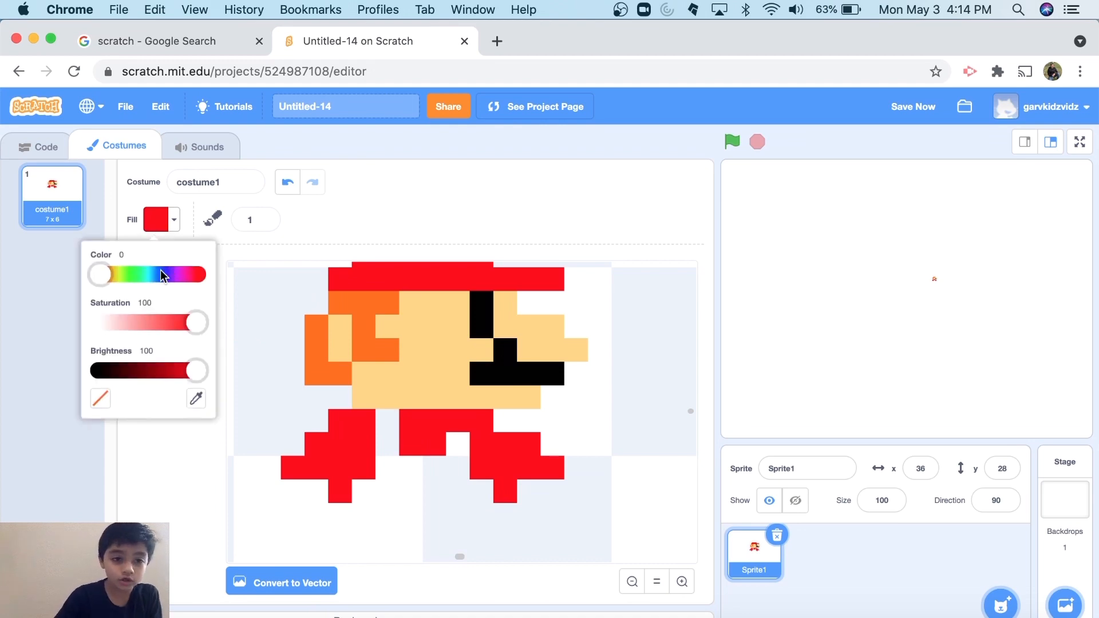
{"action": "left_click", "coordinate": [160, 272]}
{"action": "left_click_drag", "start_coordinate": [197, 325], "coordinate": [188, 324]}
{"action": "left_click_drag", "start_coordinate": [163, 279], "coordinate": [167, 278]}
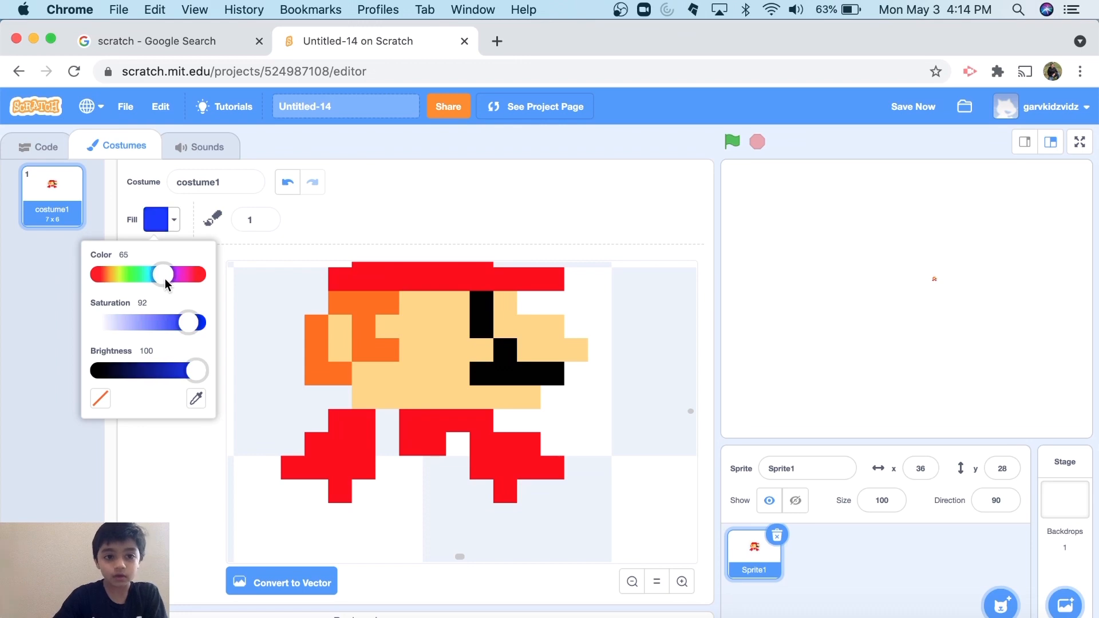
{"action": "left_click", "coordinate": [282, 231]}
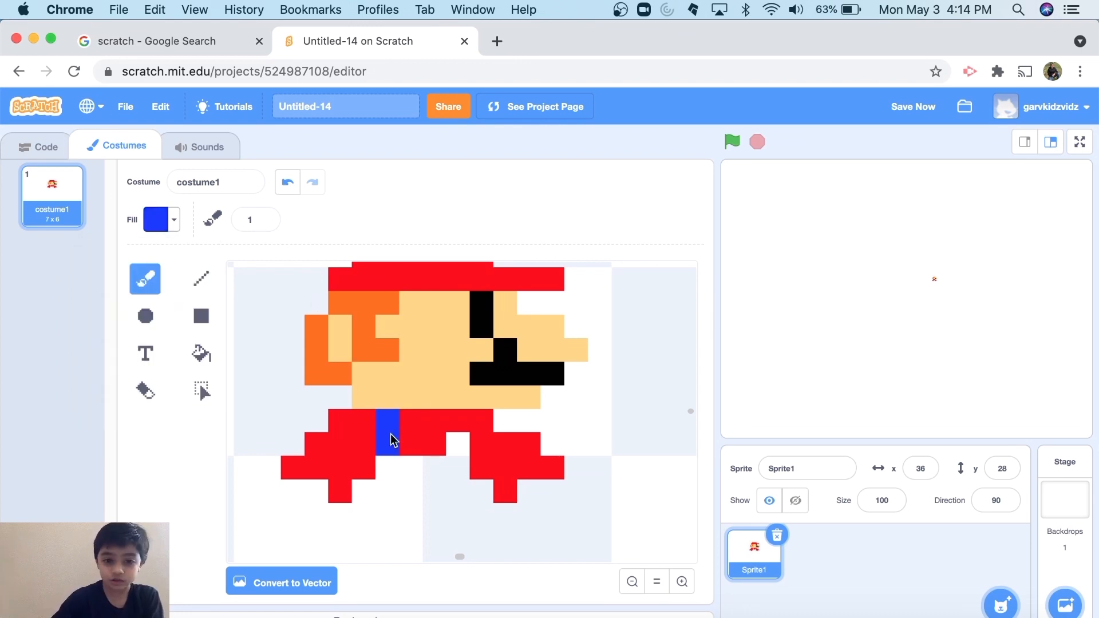
{"action": "left_click", "coordinate": [488, 439]}
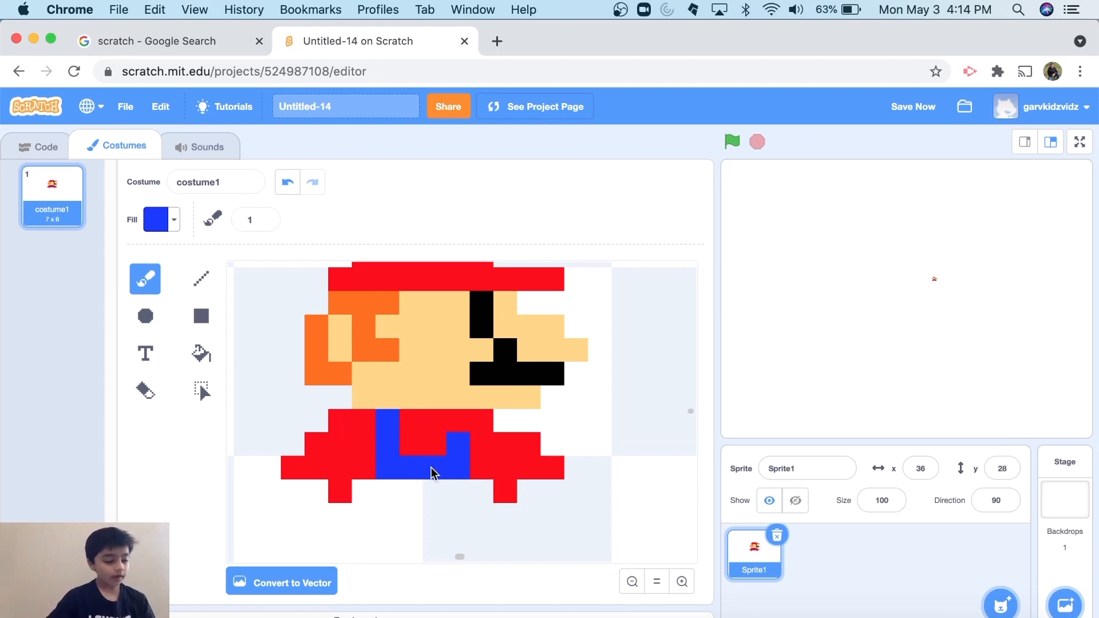
Extend the blue overalls two rows below the straps, six pixels wide, leaving a one-pixel gap for each of the two buttons.
{"action": "left_click", "coordinate": [481, 497]}
{"action": "left_click", "coordinate": [407, 494]}
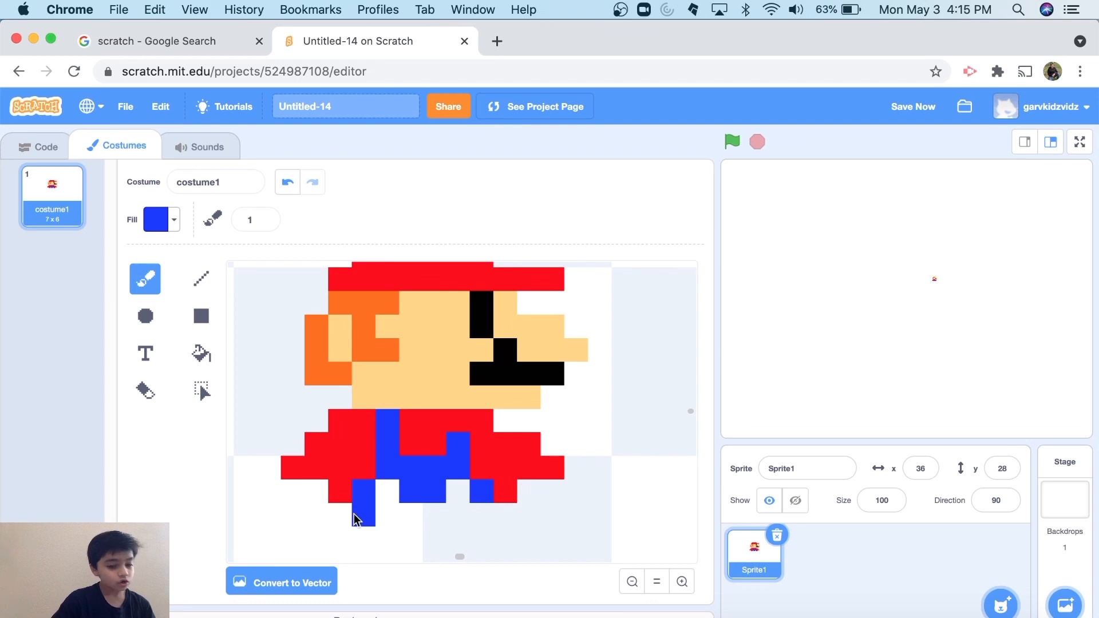
{"action": "left_click_drag", "start_coordinate": [369, 512], "coordinate": [439, 518]}
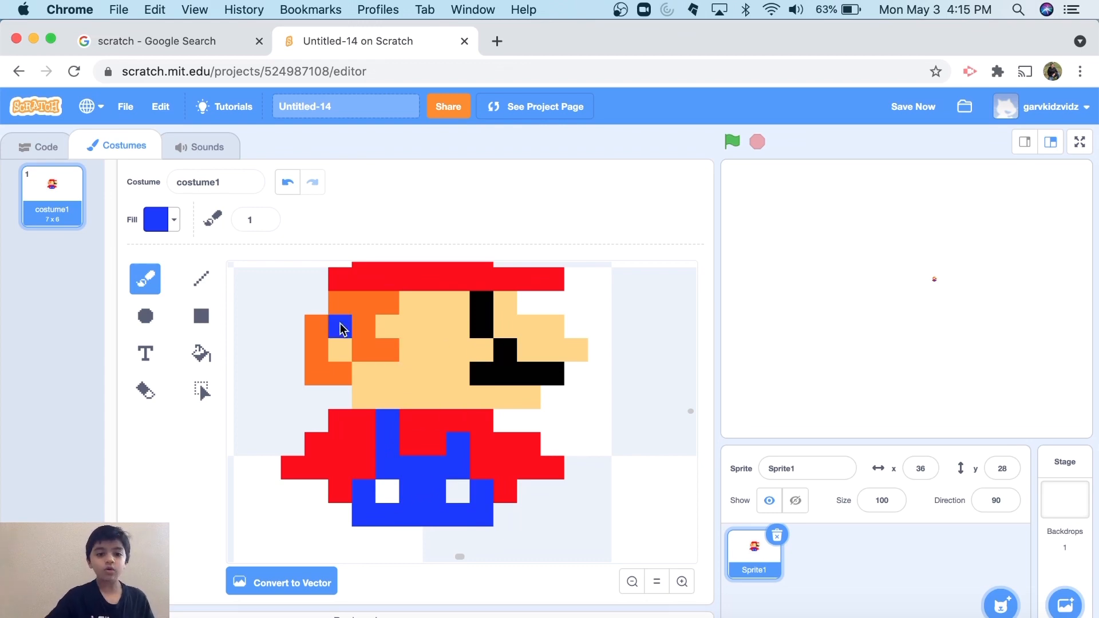
Fill the two button gaps in the overalls with yellow, using color 14 and saturation 100.
{"action": "left_click", "coordinate": [159, 220]}
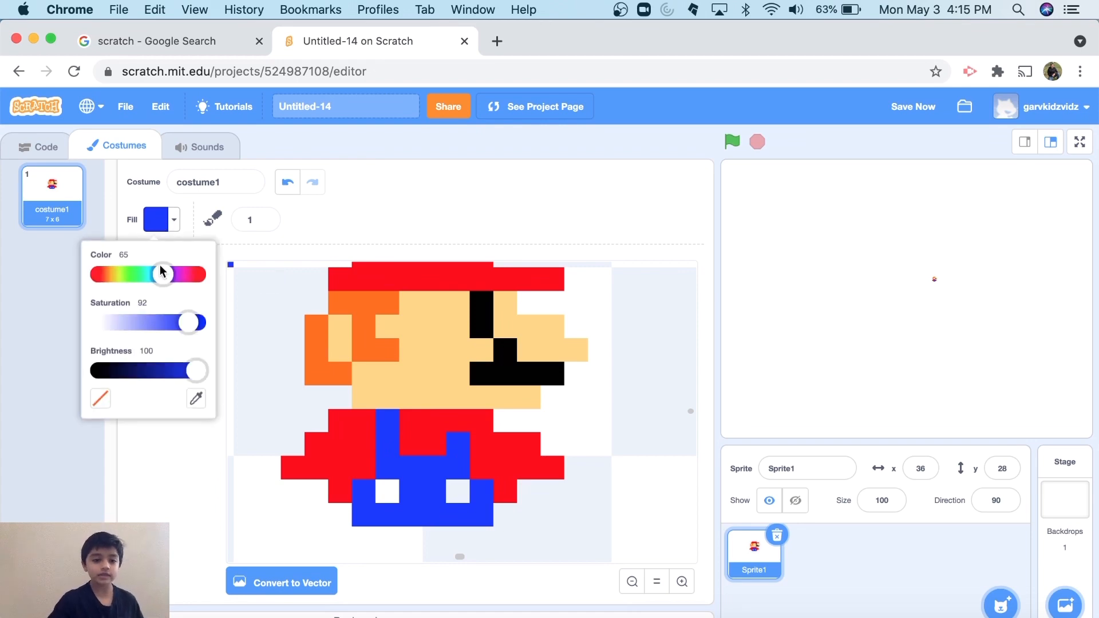
{"action": "left_click_drag", "start_coordinate": [148, 272], "coordinate": [109, 272]}
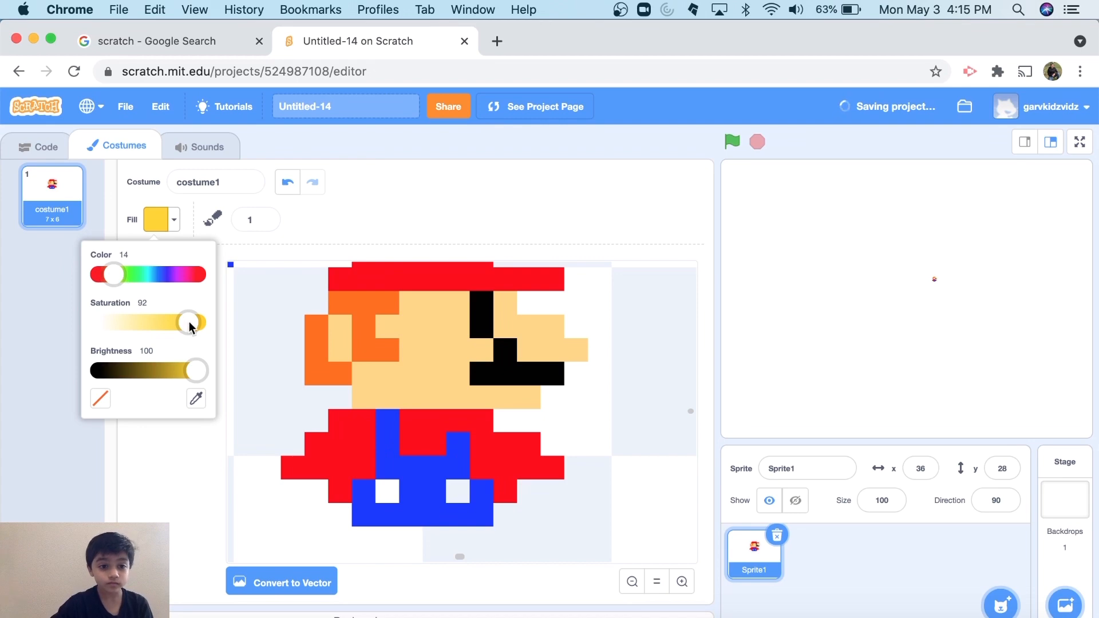
{"action": "left_click_drag", "start_coordinate": [189, 323], "coordinate": [234, 320]}
{"action": "left_click", "coordinate": [387, 490]}
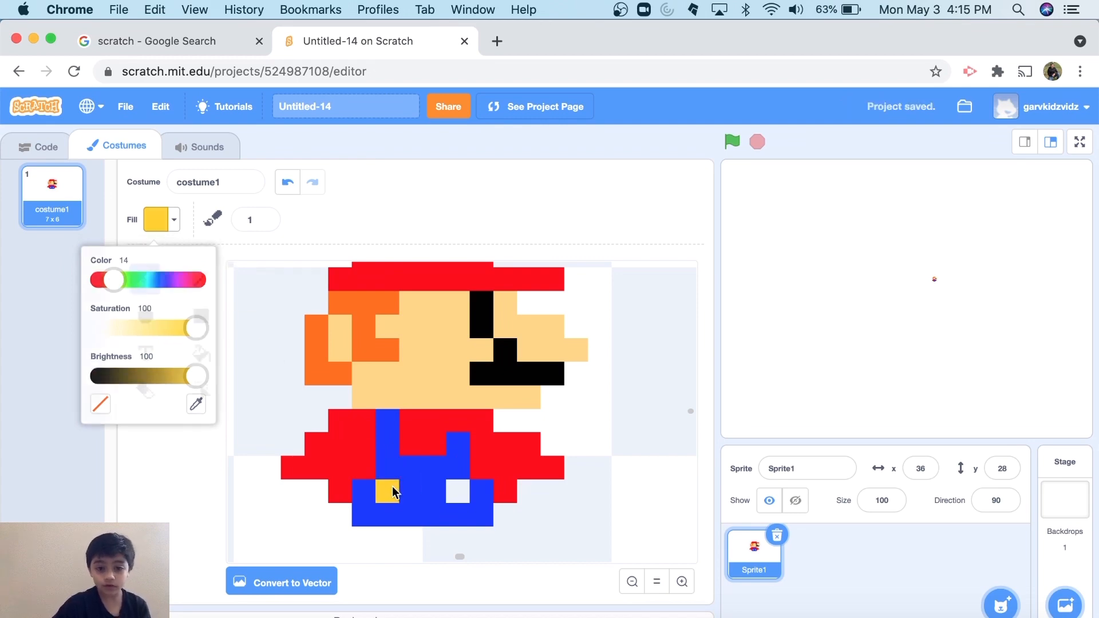
{"action": "left_click", "coordinate": [438, 496]}
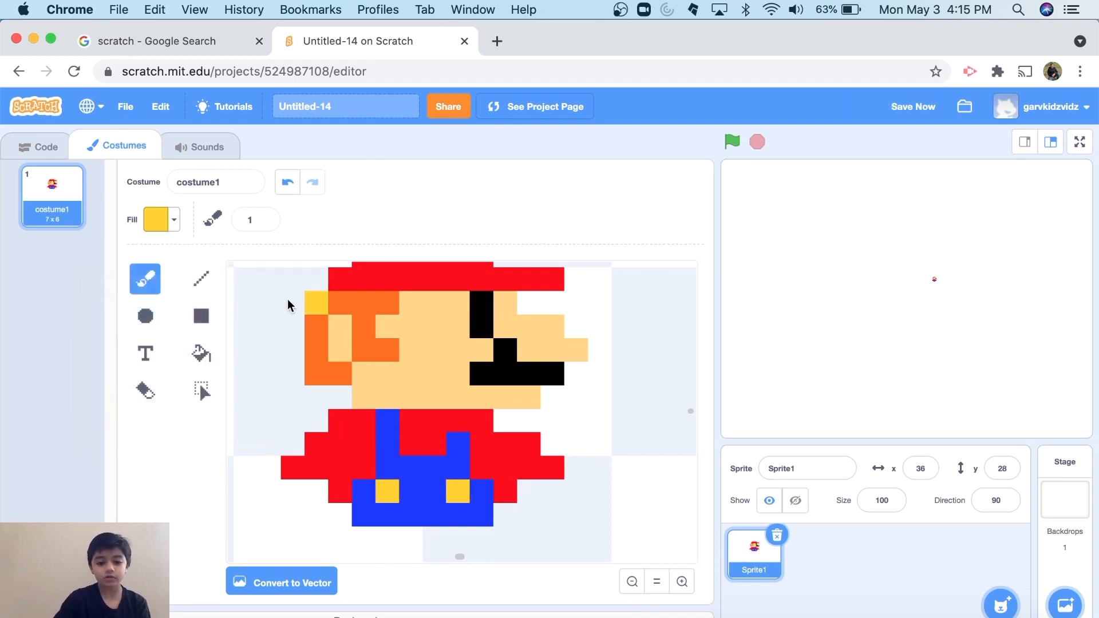
Sample the blue from the overalls and paint an eight-pixel-wide row below them with a three-pixel-wide leg at each end.
{"action": "left_click", "coordinate": [158, 221]}
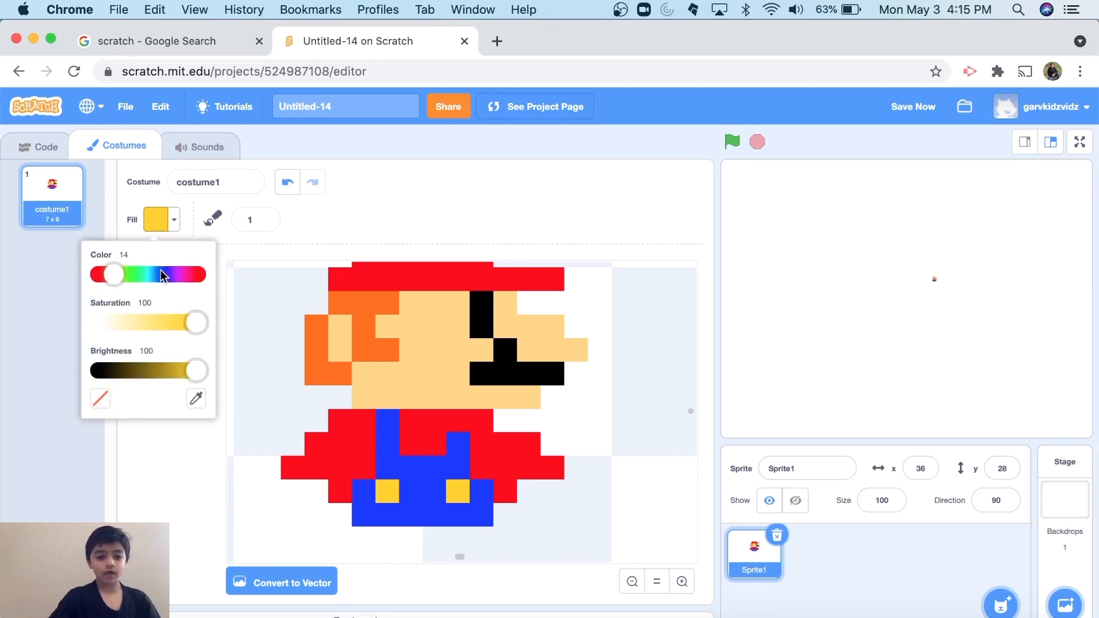
{"action": "left_click", "coordinate": [196, 399]}
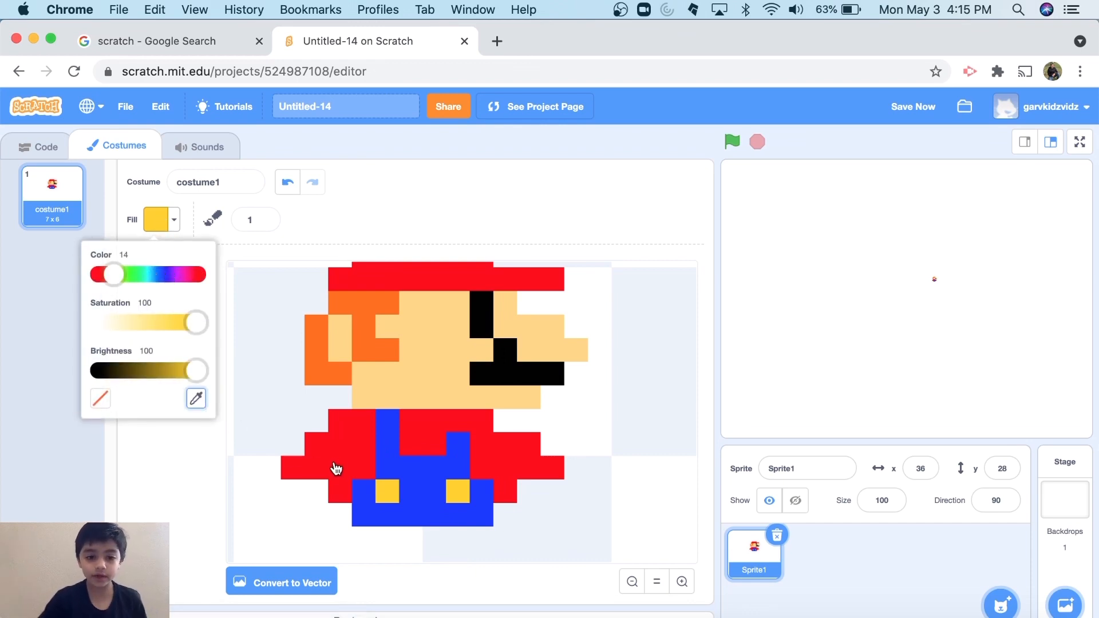
{"action": "left_click", "coordinate": [431, 480]}
{"action": "left_click", "coordinate": [387, 216]}
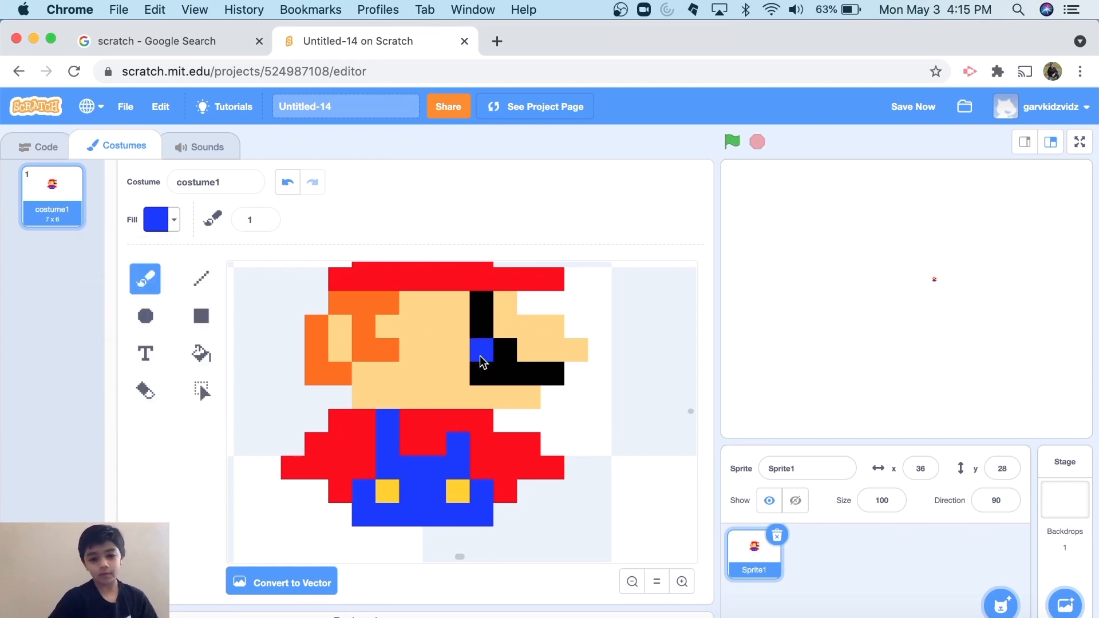
{"action": "scroll", "coordinate": [506, 537], "scroll_direction": "down", "scroll_amount": 2}
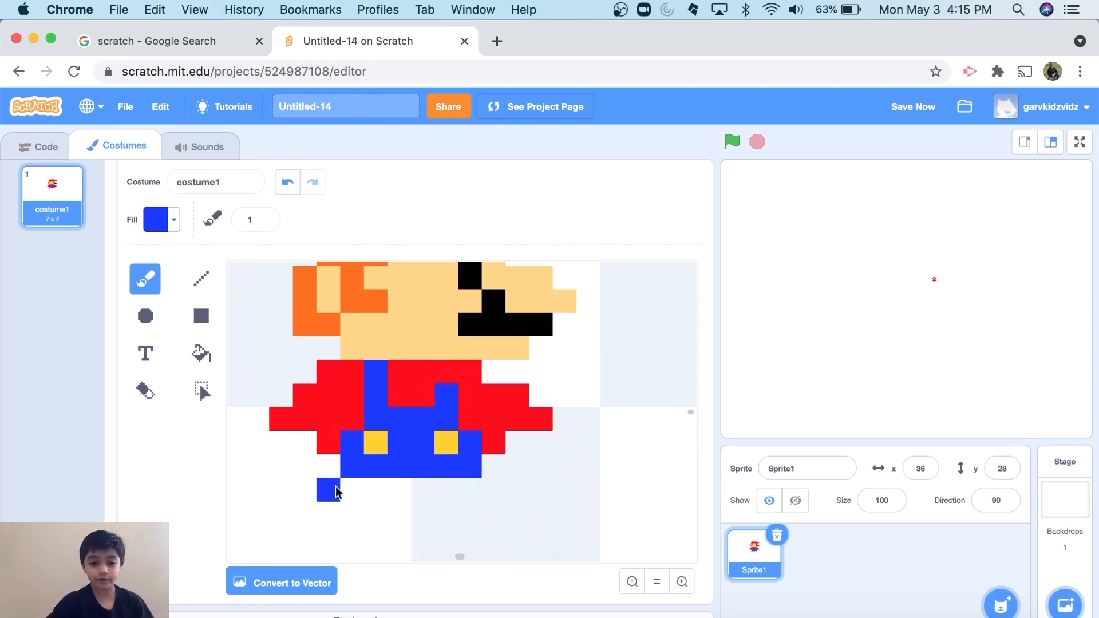
{"action": "left_click_drag", "start_coordinate": [330, 490], "coordinate": [462, 490]}
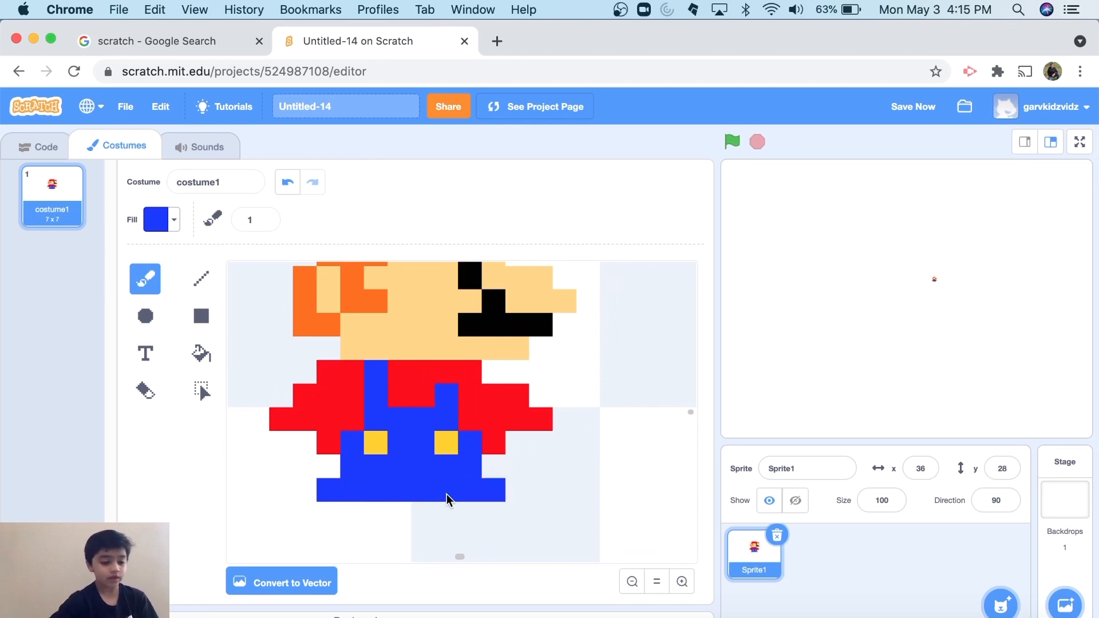
{"action": "left_click", "coordinate": [351, 511]}
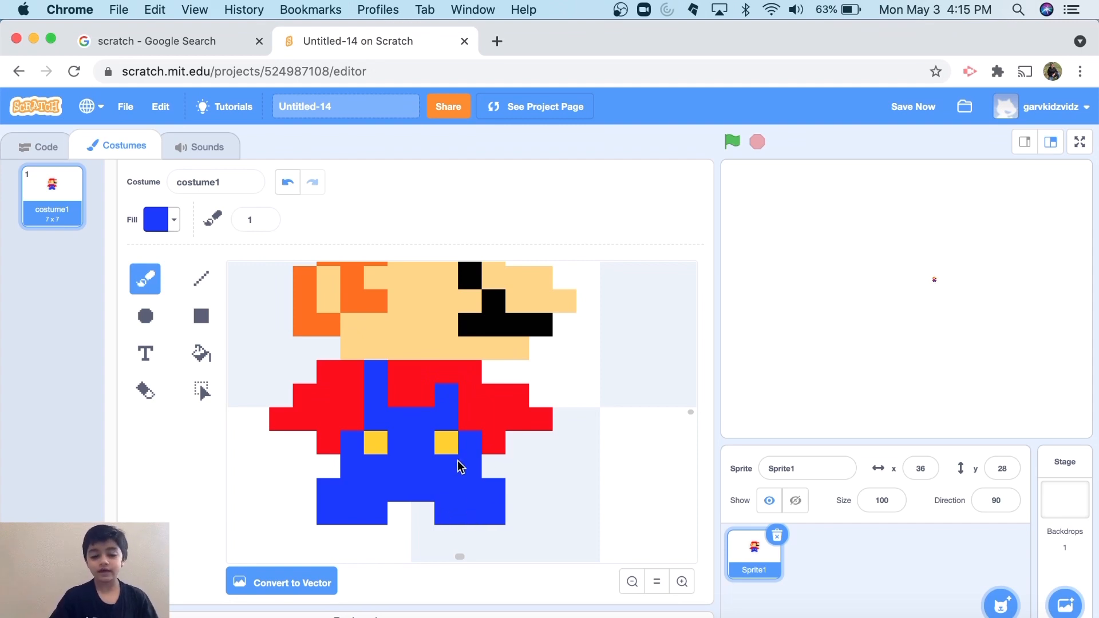
Sample the skin tone from the face and paint both hands beneath the red sleeves, beside the overalls.
{"action": "scroll", "coordinate": [458, 460], "scroll_direction": "up", "scroll_amount": 2}
{"action": "scroll", "coordinate": [458, 460], "scroll_direction": "down", "scroll_amount": 2}
{"action": "scroll", "coordinate": [458, 460], "scroll_direction": "left", "scroll_amount": 1}
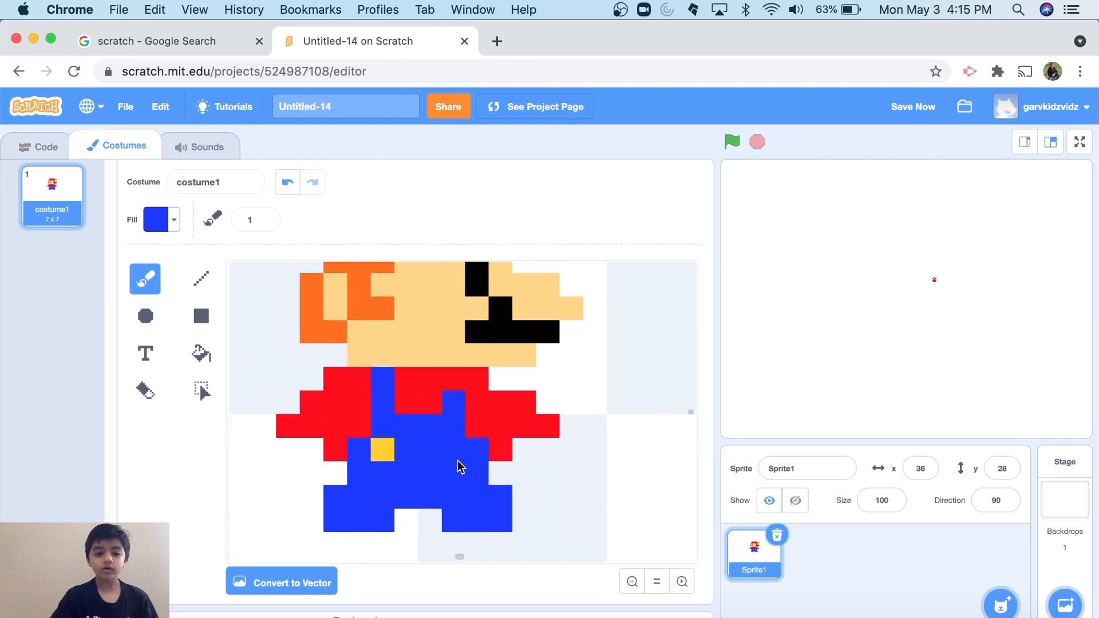
{"action": "left_click", "coordinate": [157, 219]}
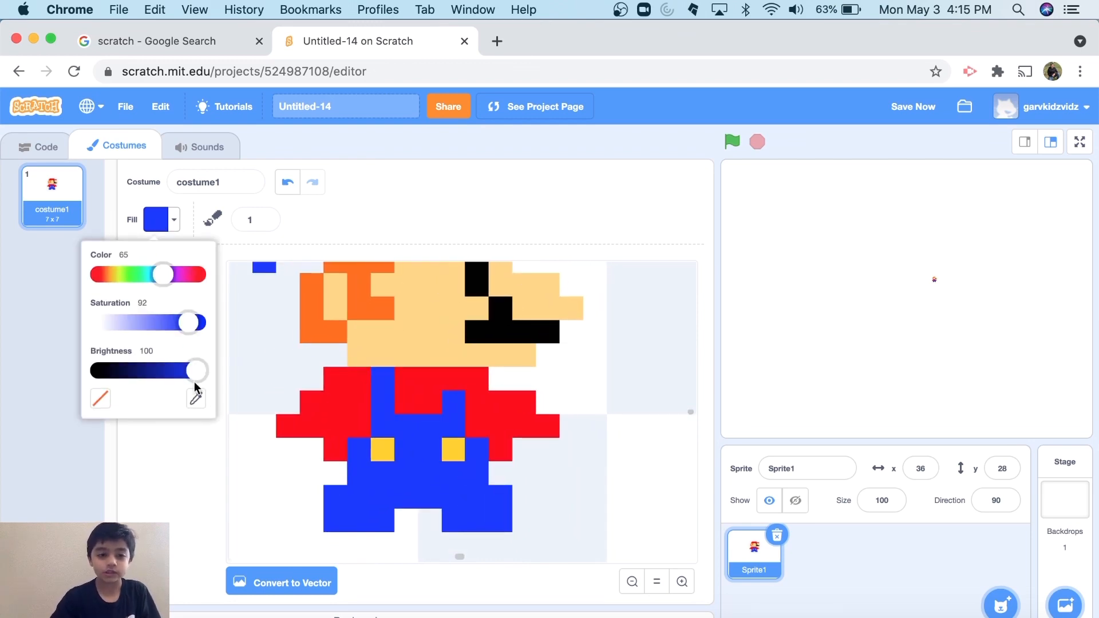
{"action": "left_click", "coordinate": [196, 398]}
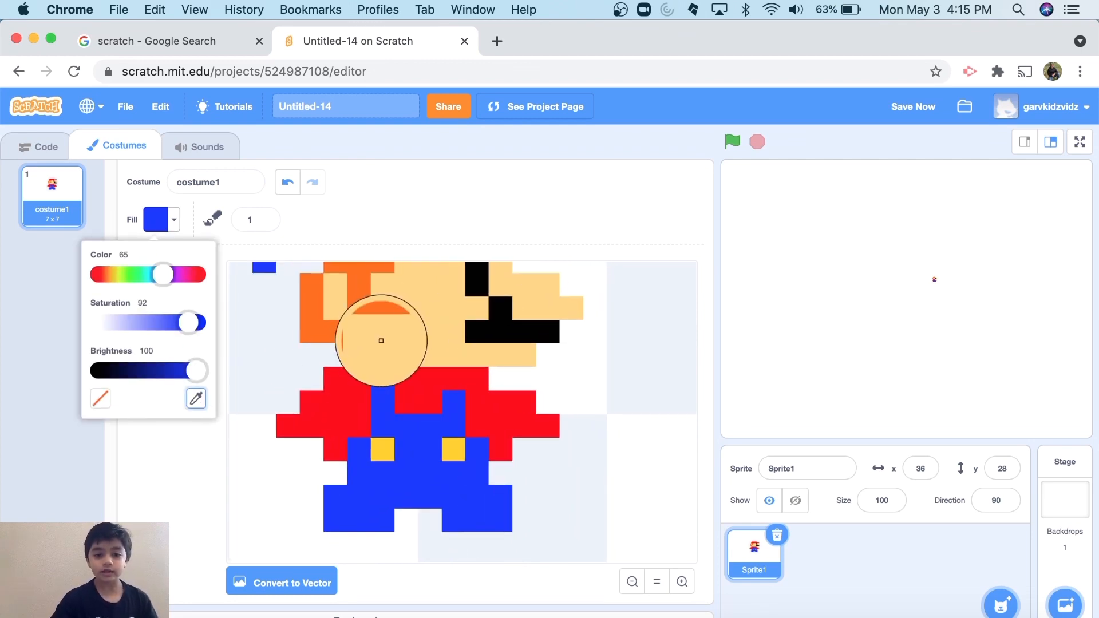
{"action": "left_click", "coordinate": [424, 343]}
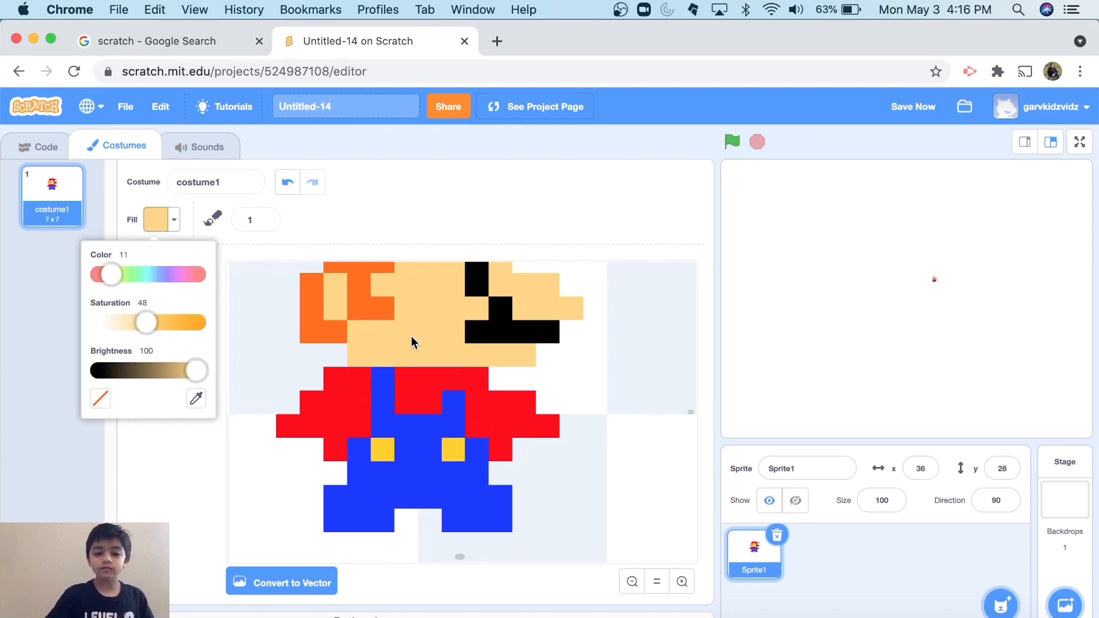
{"action": "left_click", "coordinate": [341, 232]}
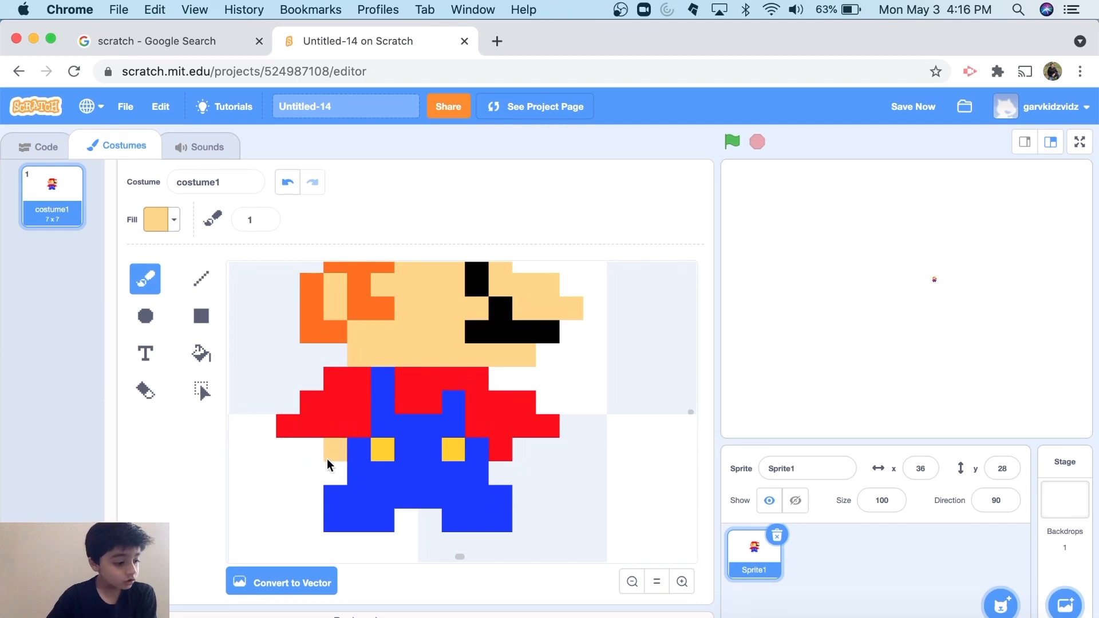
{"action": "left_click_drag", "start_coordinate": [337, 475], "coordinate": [292, 474]}
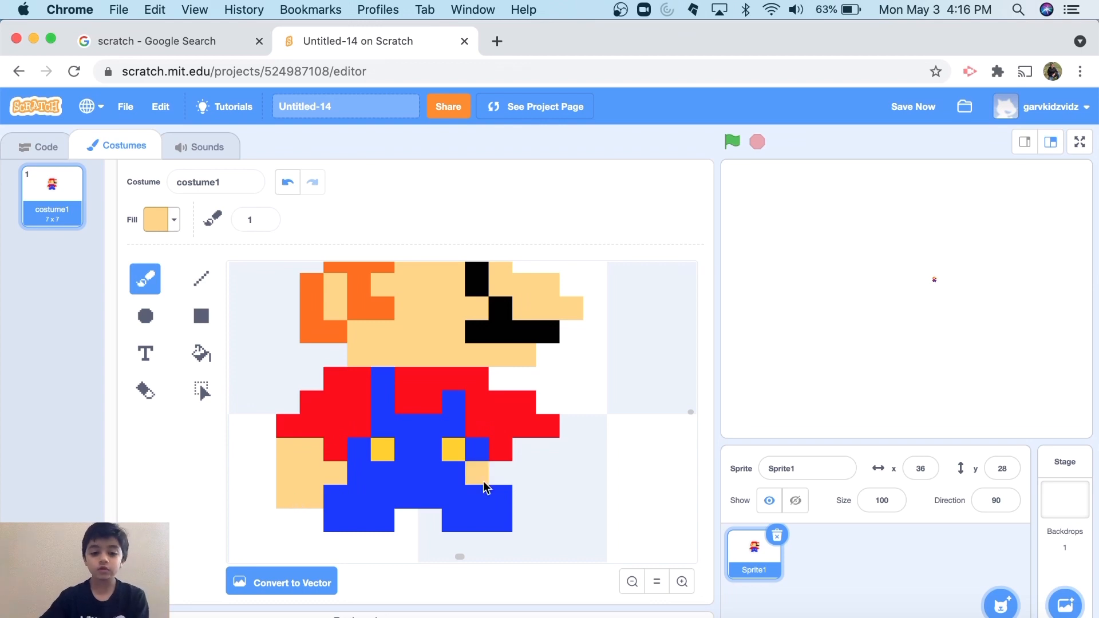
{"action": "left_click_drag", "start_coordinate": [507, 475], "coordinate": [517, 475]}
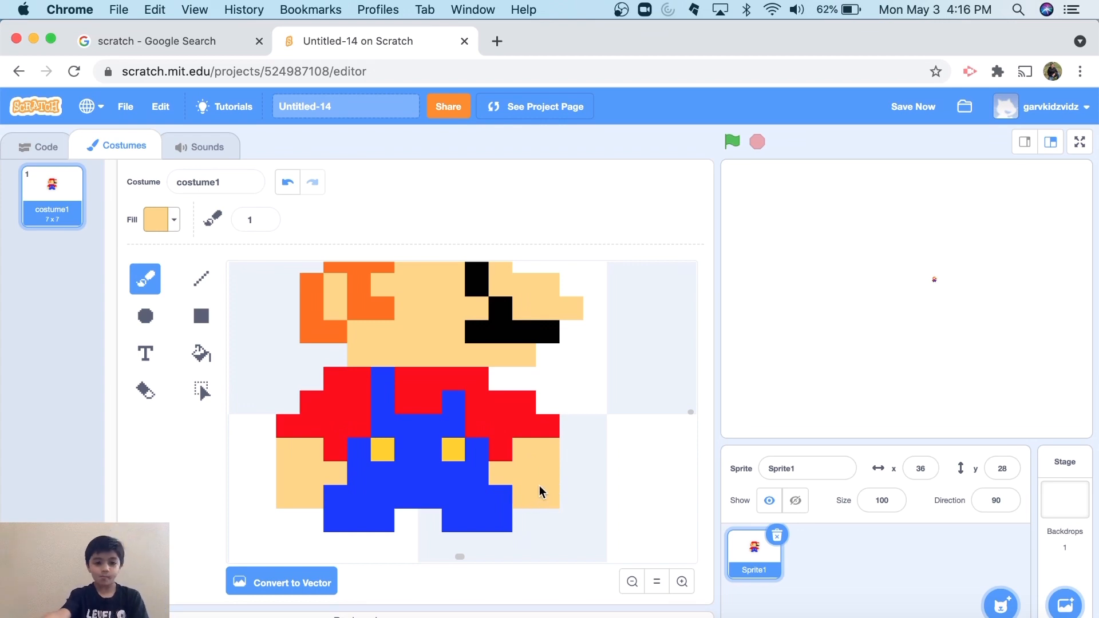
Sample the orange from the hair and paint a shoe under each leg, three pixels wide above and four below, pointing outward.
{"action": "scroll", "coordinate": [539, 485], "scroll_direction": "up", "scroll_amount": 5}
{"action": "scroll", "coordinate": [539, 485], "scroll_direction": "left", "scroll_amount": 3}
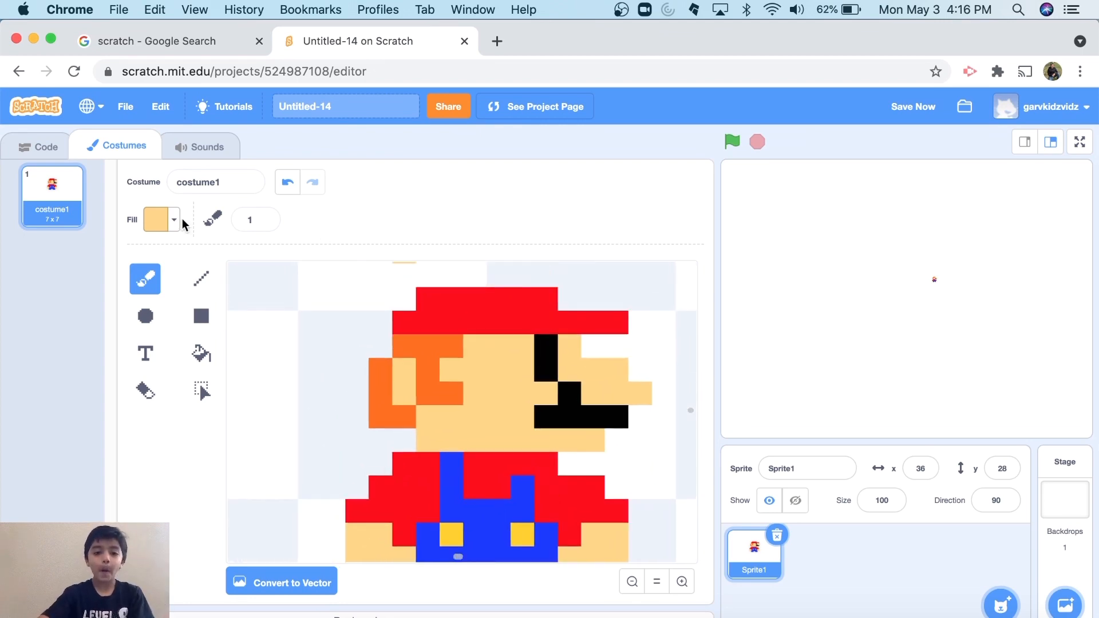
{"action": "left_click", "coordinate": [162, 221]}
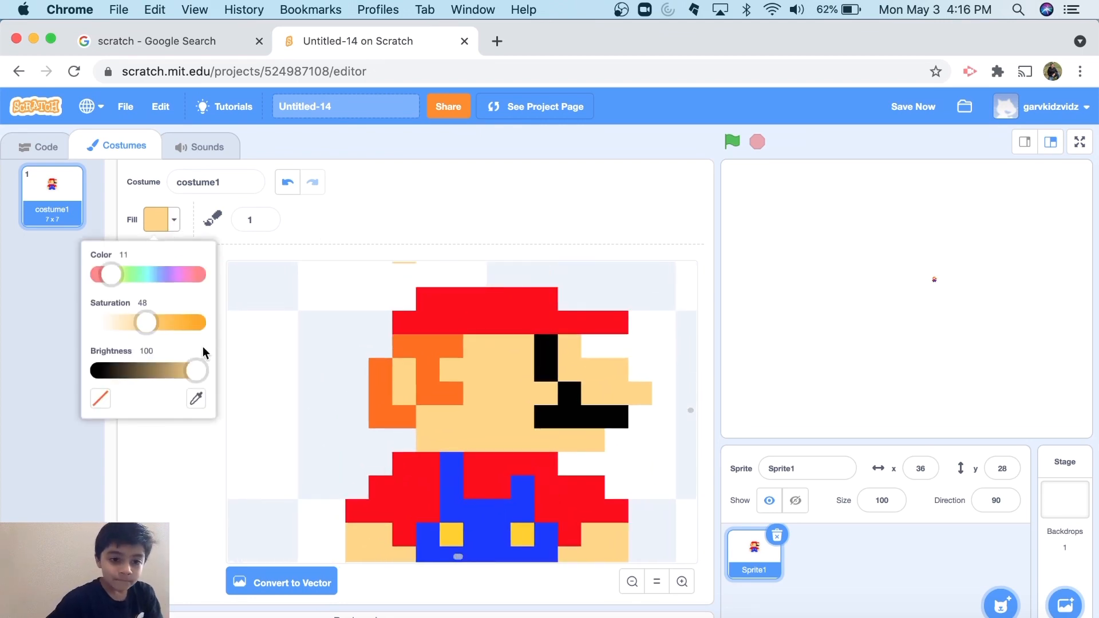
{"action": "left_click", "coordinate": [197, 399]}
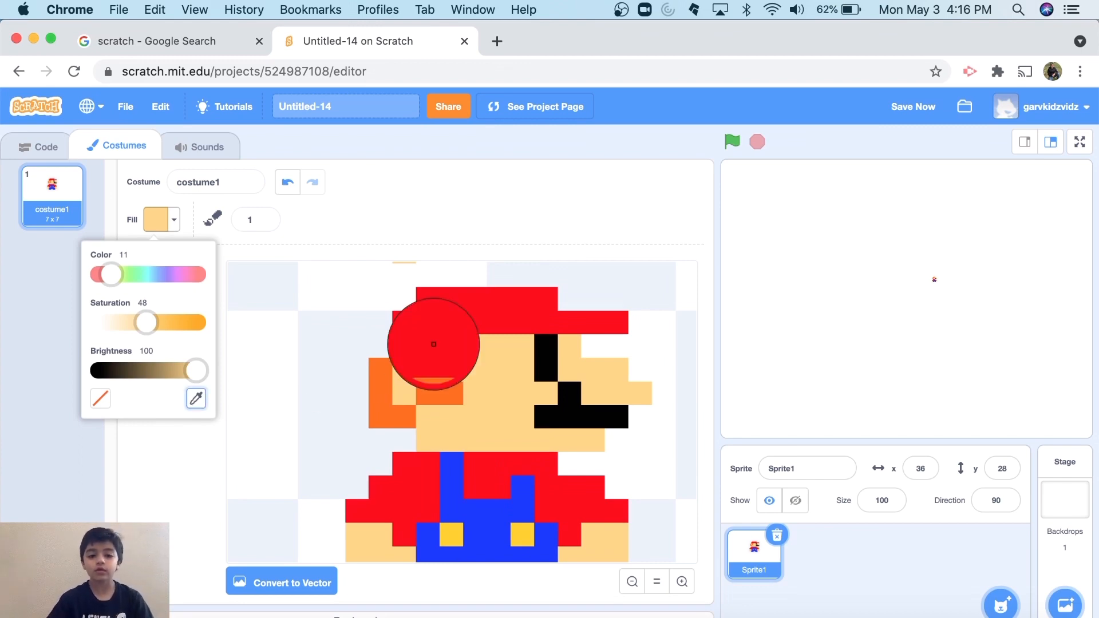
{"action": "left_click", "coordinate": [427, 364]}
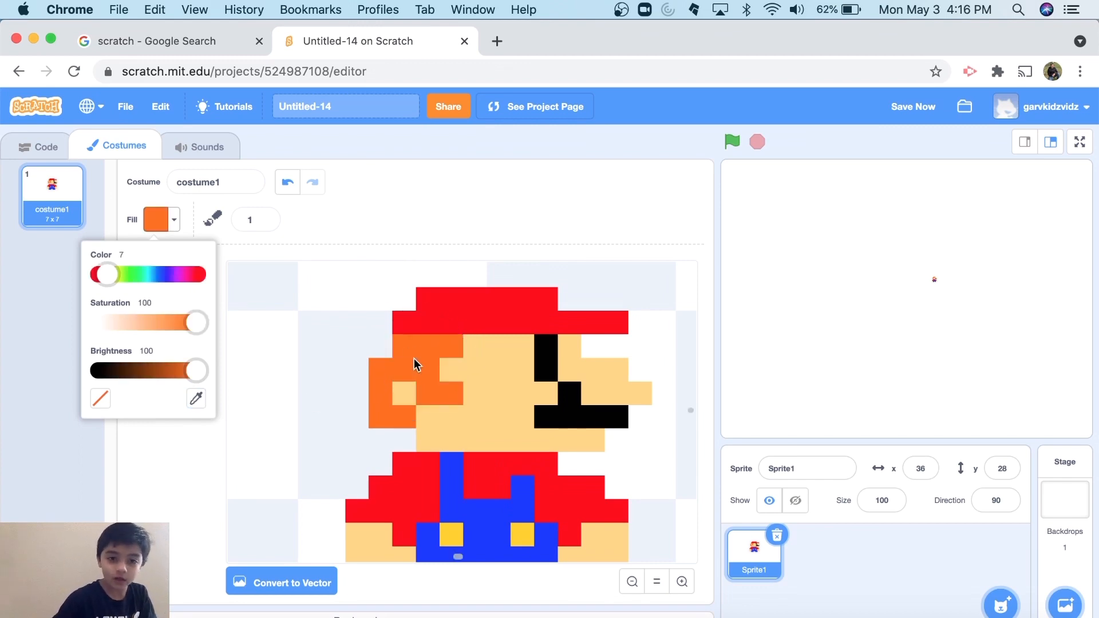
{"action": "scroll", "coordinate": [470, 368], "scroll_direction": "down", "scroll_amount": 5}
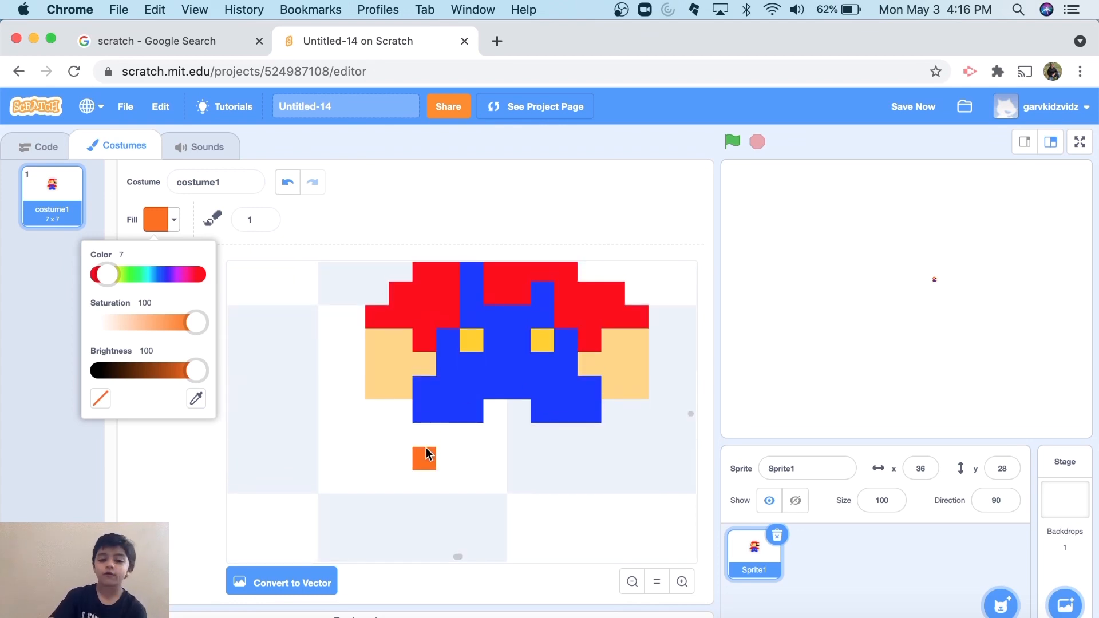
{"action": "left_click", "coordinate": [428, 436]}
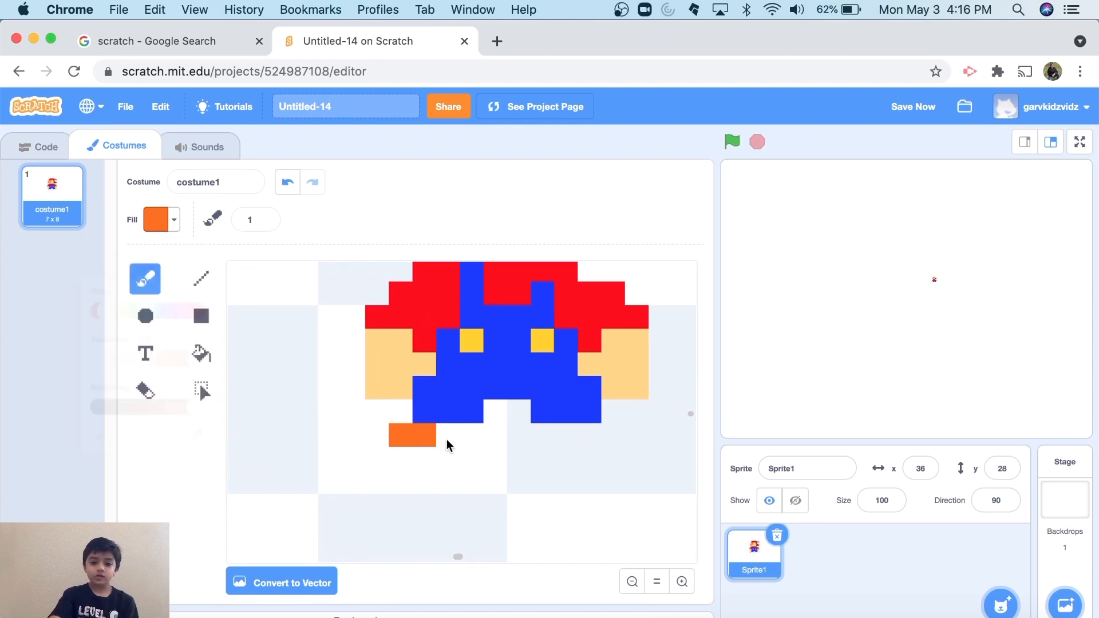
{"action": "left_click", "coordinate": [447, 440]}
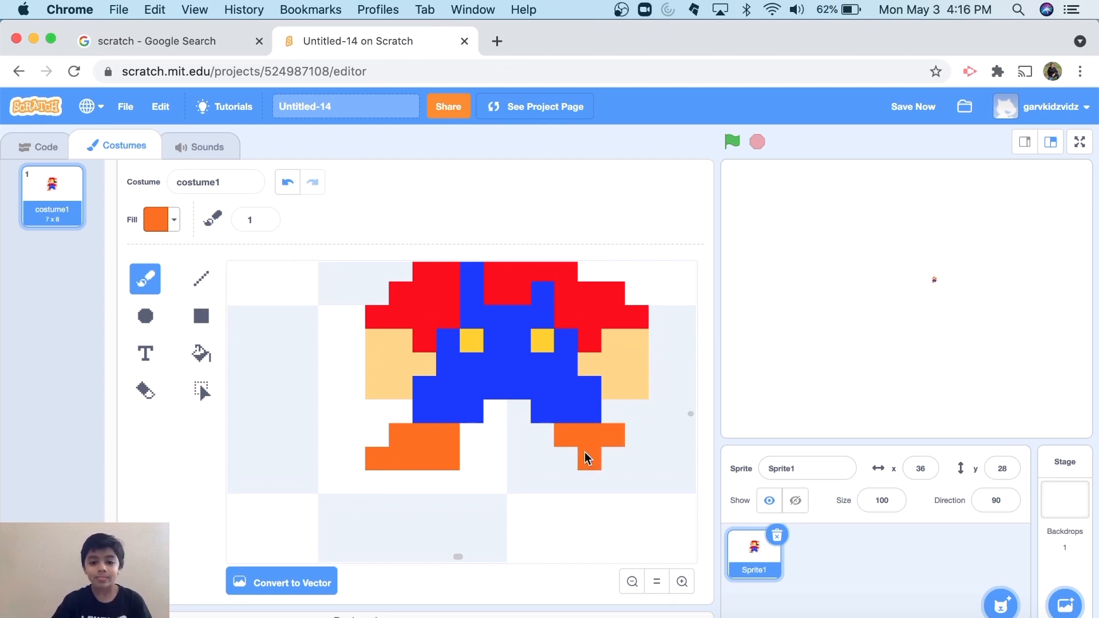
{"action": "left_click", "coordinate": [570, 455]}
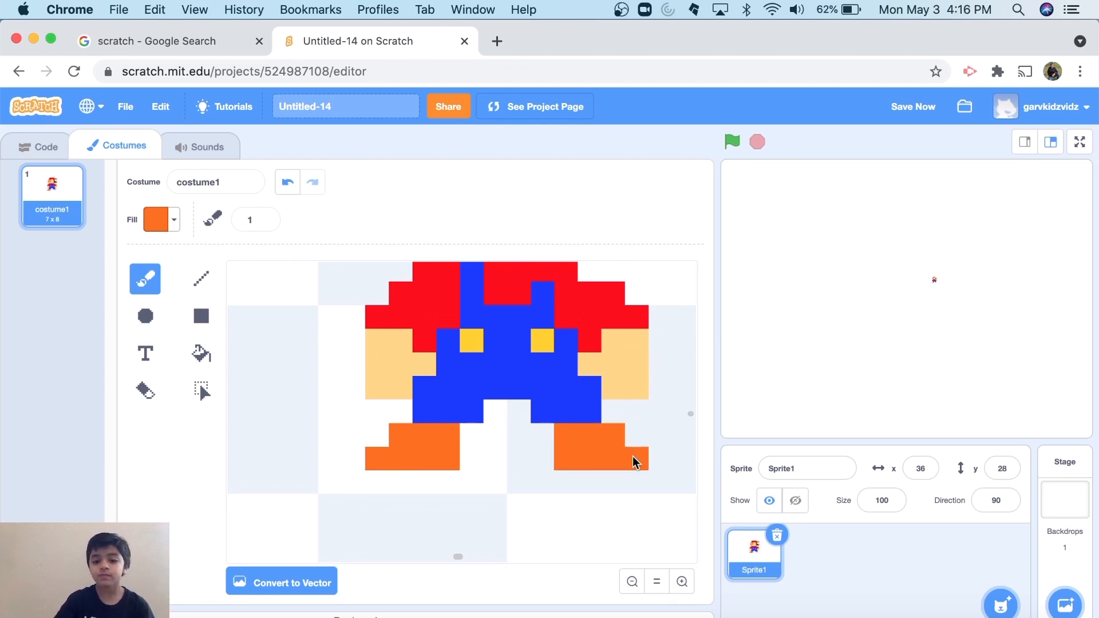
Rename the sprite as Mario.
{"action": "scroll", "coordinate": [633, 455], "scroll_direction": "down", "scroll_amount": 3}
{"action": "scroll", "coordinate": [633, 456], "scroll_direction": "up", "scroll_amount": 6}
{"action": "scroll", "coordinate": [633, 456], "scroll_direction": "up", "scroll_amount": 2}
{"action": "scroll", "coordinate": [633, 455], "scroll_direction": "right", "scroll_amount": 2}
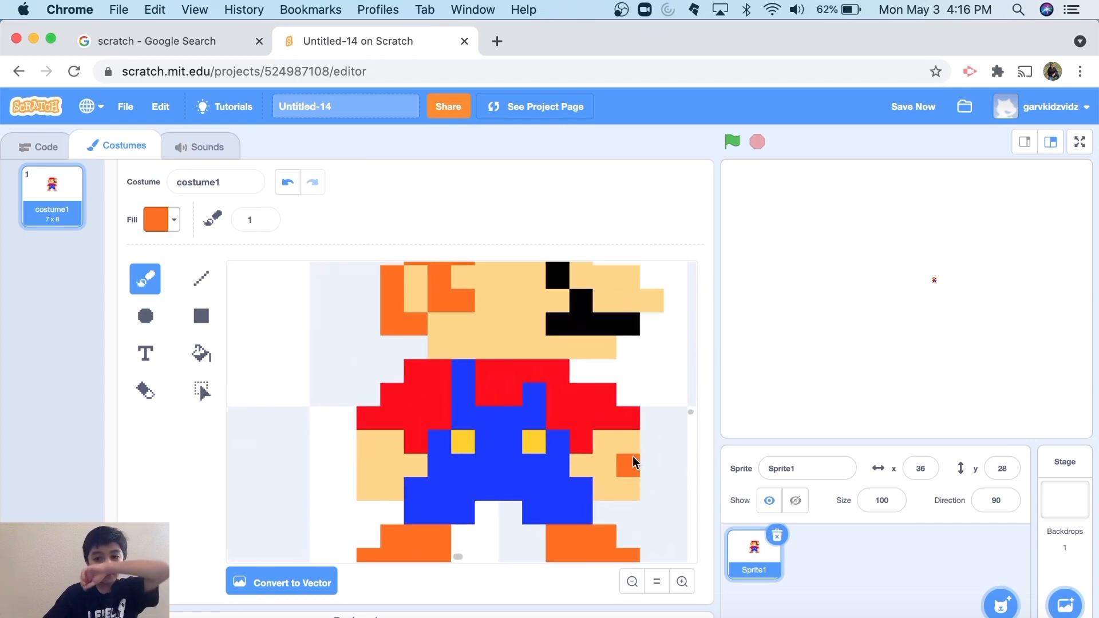
{"action": "left_click", "coordinate": [778, 469]}
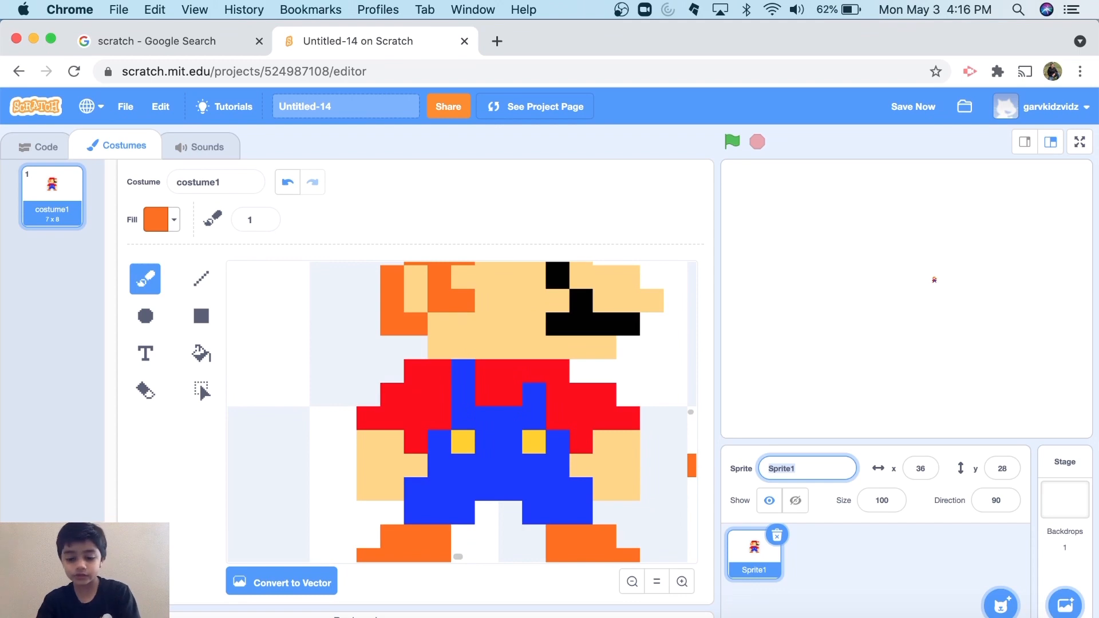
{"action": "type", "text": "Mario"}
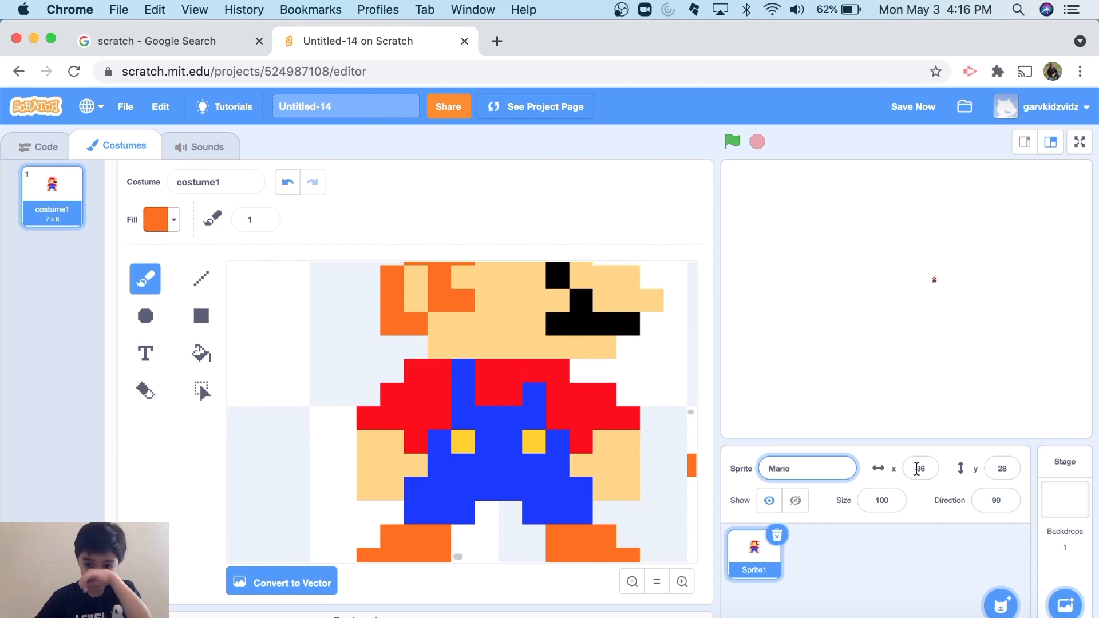
Set the Mario sprite's size to 500 and move it on the stage to about x -79, y 15.
{"action": "left_click", "coordinate": [896, 498]}
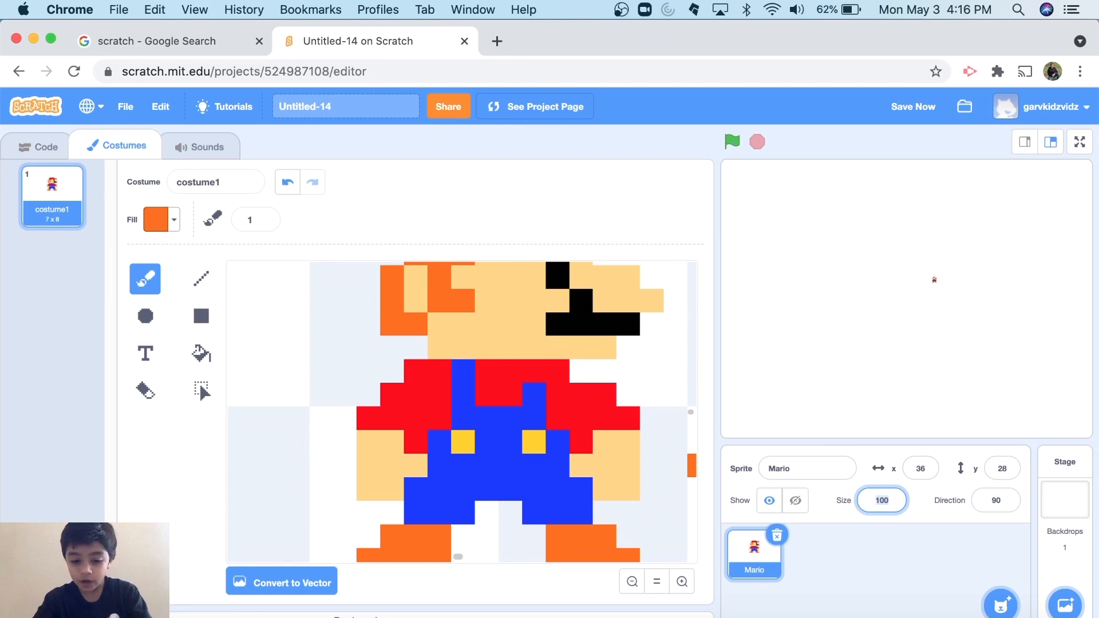
{"action": "type", "text": "500"}
{"action": "key", "text": "Return"}
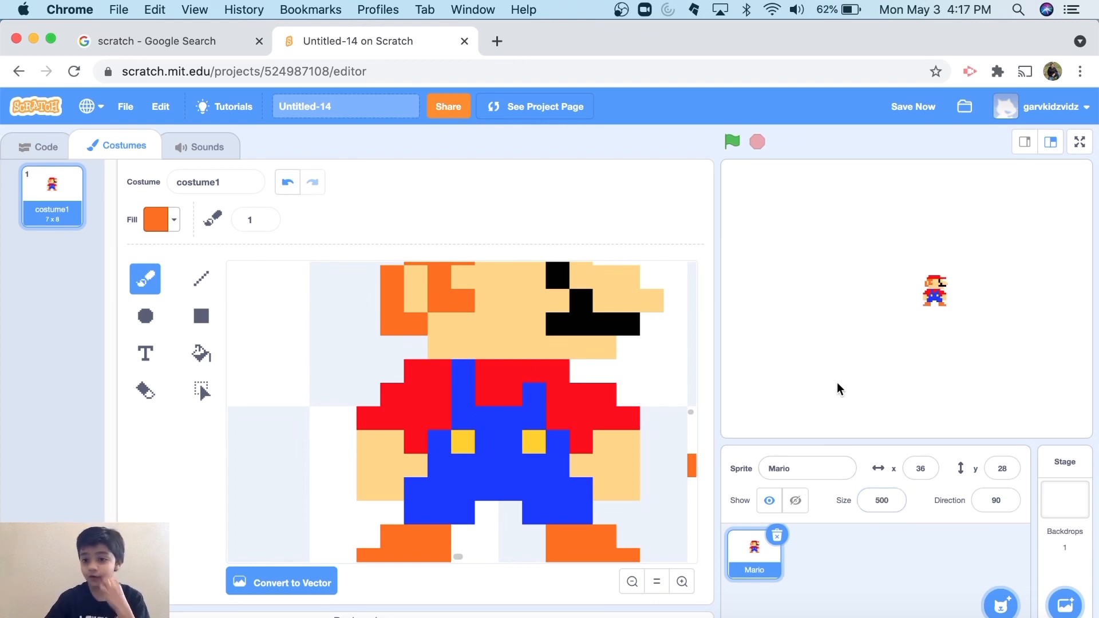
{"action": "left_click_drag", "start_coordinate": [914, 299], "coordinate": [848, 305]}
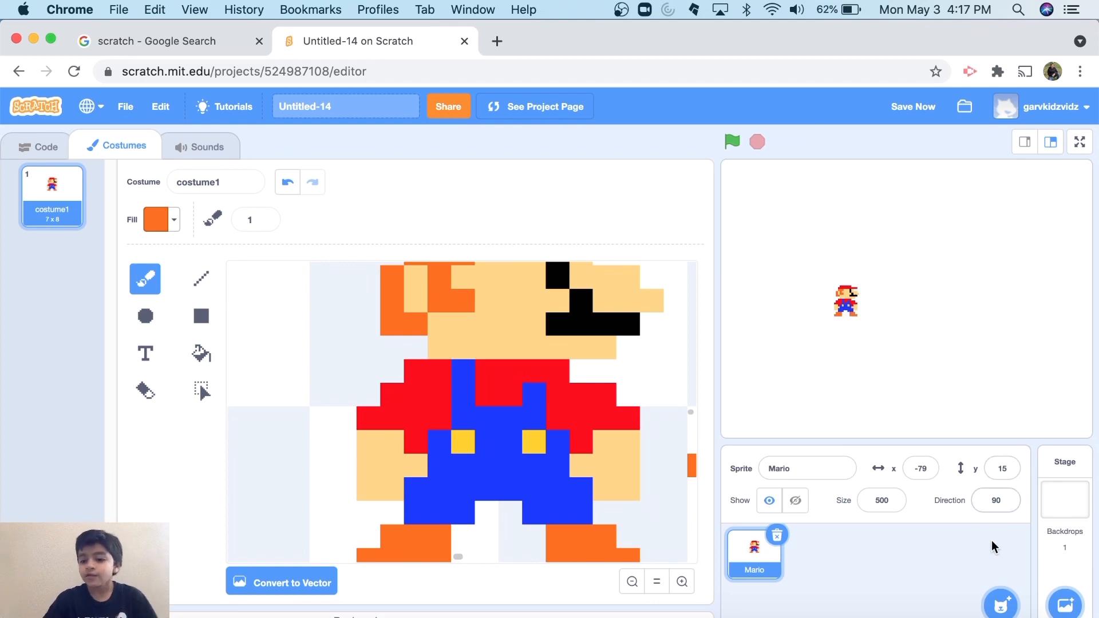
Create a new sprite by painting it and convert its blank costume to bitmap.
{"action": "mouse_move", "coordinate": [999, 603]}
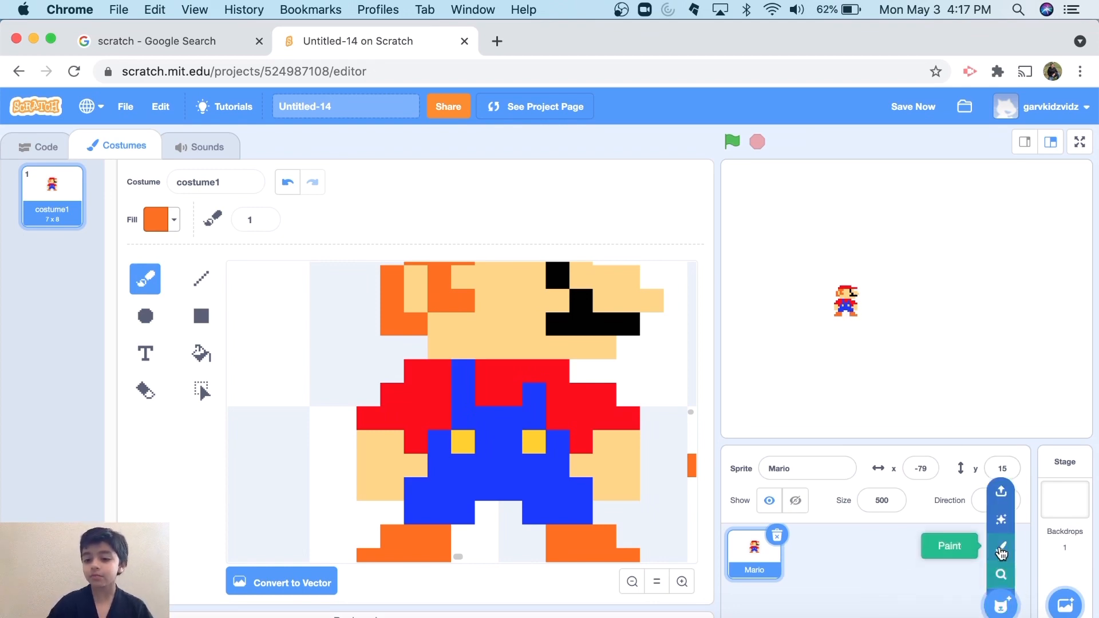
{"action": "left_click", "coordinate": [1000, 550]}
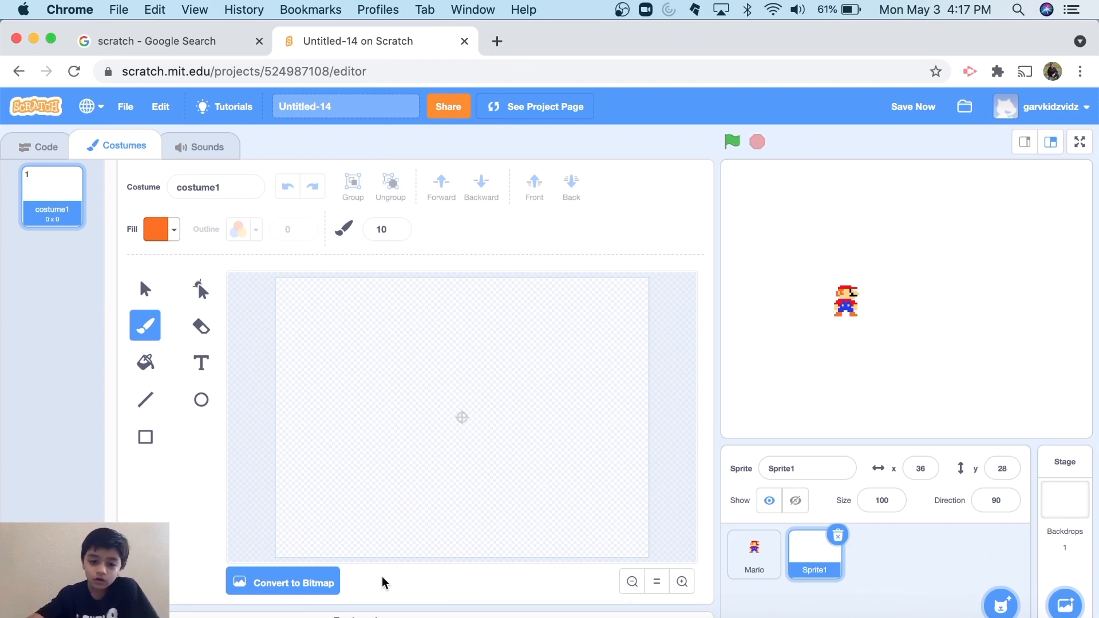
{"action": "left_click", "coordinate": [323, 583]}
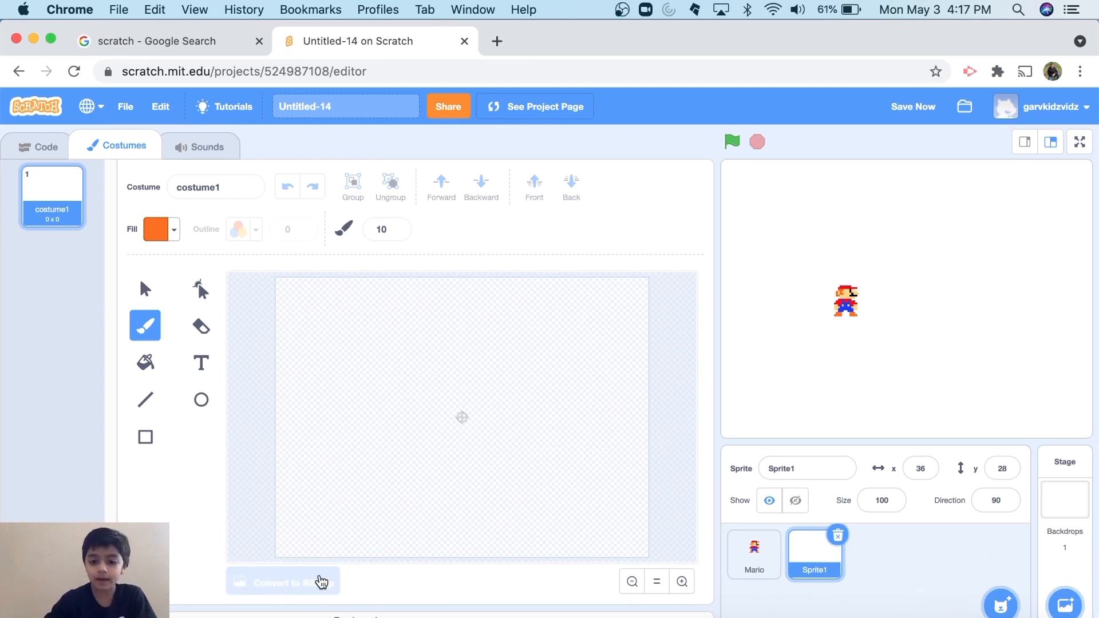
Paint a four-pixel-wide orange row just above the centre of the new costume.
{"action": "left_click", "coordinate": [681, 583]}
{"action": "left_click", "coordinate": [681, 583]}
{"action": "left_click", "coordinate": [681, 582]}
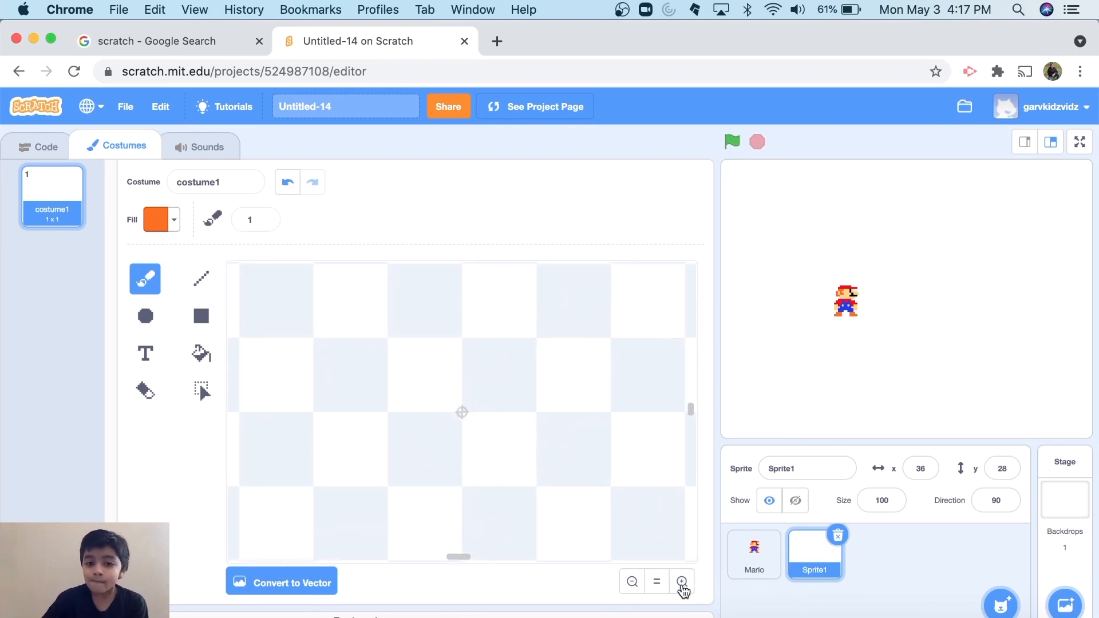
{"action": "left_click", "coordinate": [682, 582]}
{"action": "left_click", "coordinate": [682, 583]}
{"action": "left_click", "coordinate": [682, 583]}
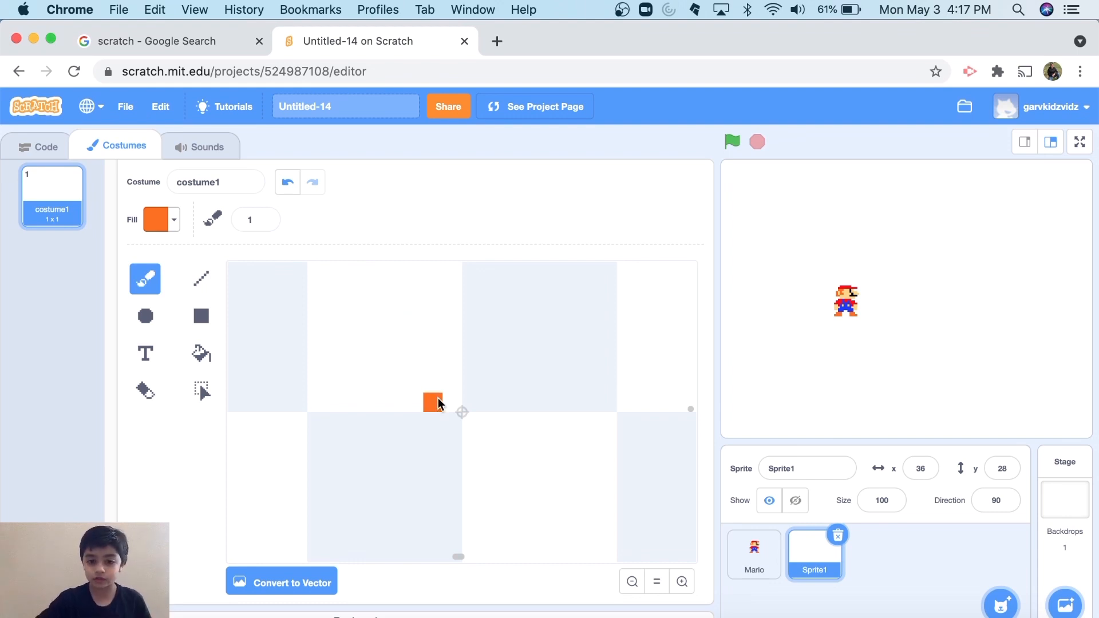
{"action": "left_click_drag", "start_coordinate": [458, 402], "coordinate": [467, 402]}
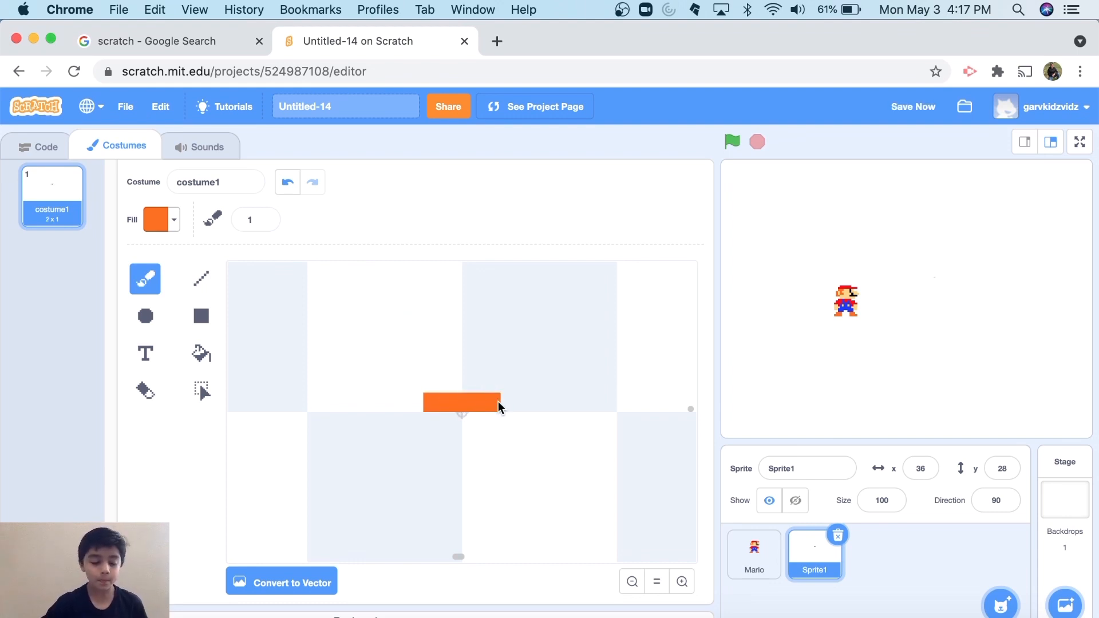
{"action": "left_click", "coordinate": [498, 400]}
Paint centred orange rows six, eight, ten, six and four pixels wide beneath the first row.
{"action": "scroll", "coordinate": [498, 400], "scroll_direction": "down", "scroll_amount": 2}
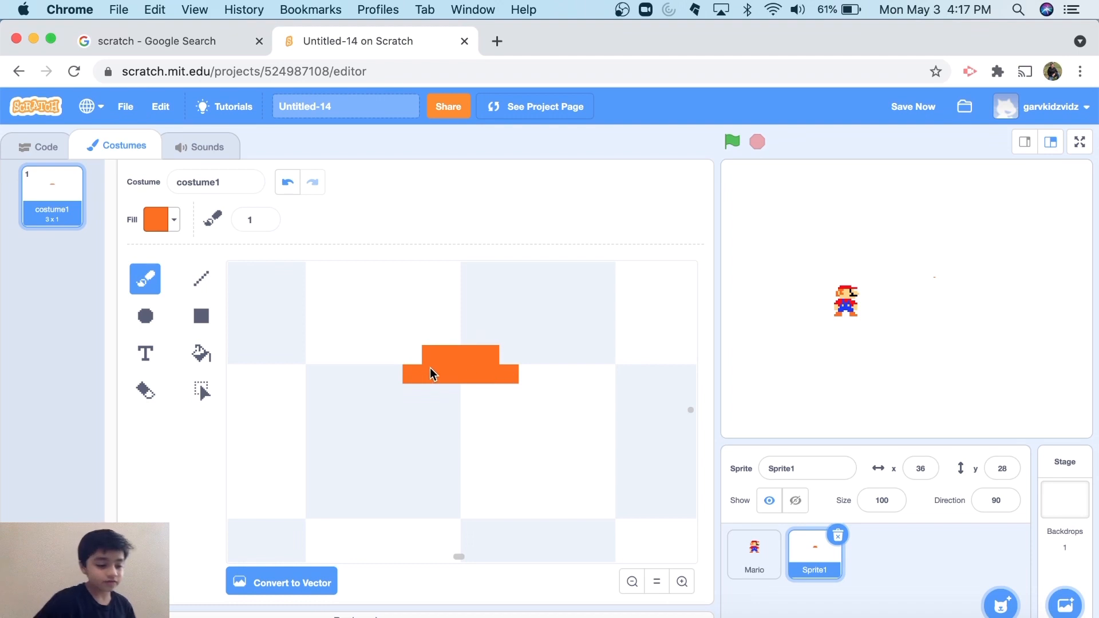
{"action": "left_click", "coordinate": [396, 390]}
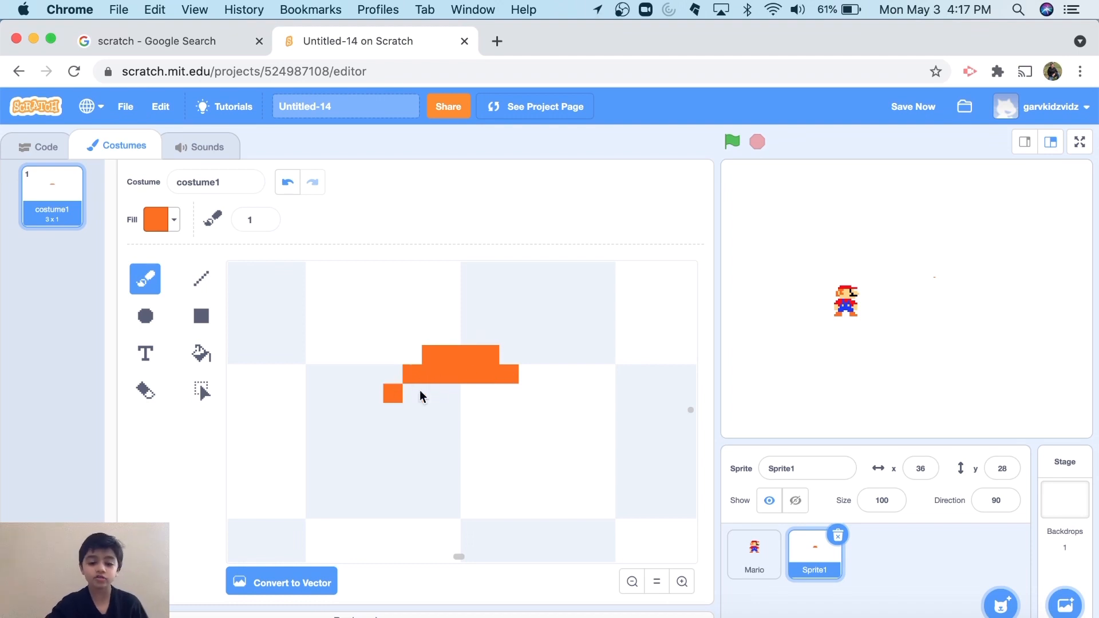
{"action": "left_click", "coordinate": [524, 394]}
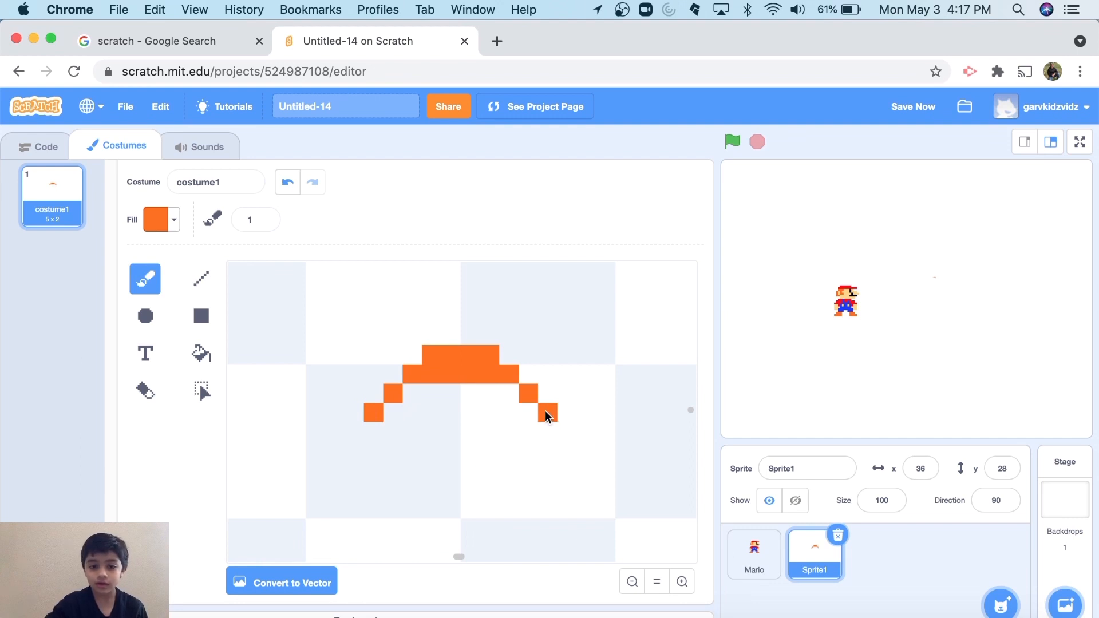
{"action": "left_click_drag", "start_coordinate": [545, 411], "coordinate": [505, 412]}
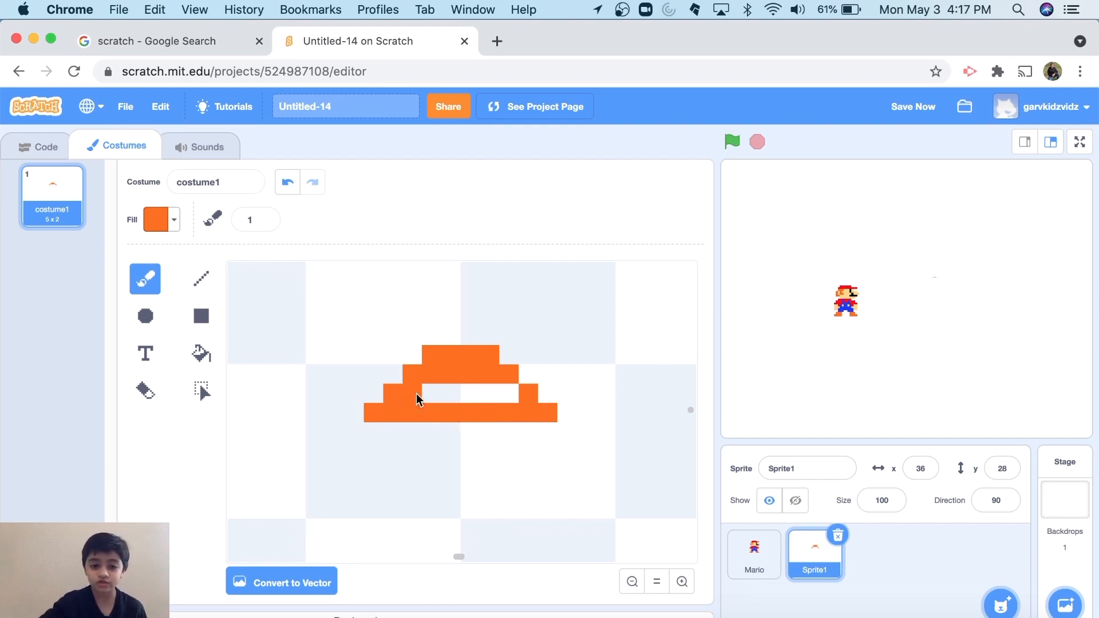
{"action": "left_click_drag", "start_coordinate": [417, 393], "coordinate": [509, 393]}
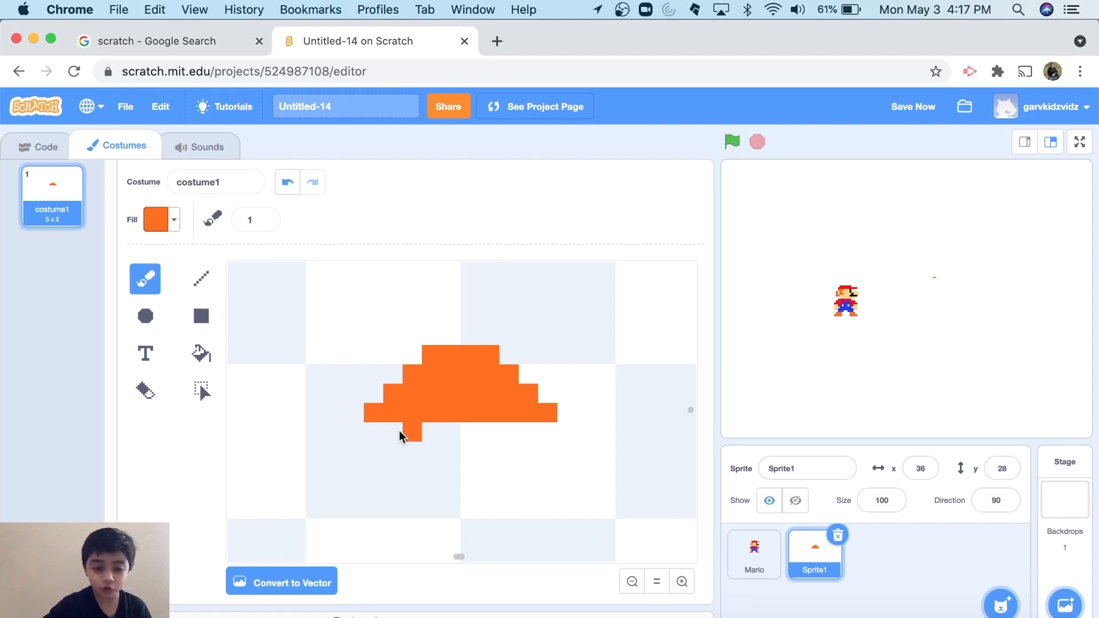
{"action": "left_click", "coordinate": [408, 432]}
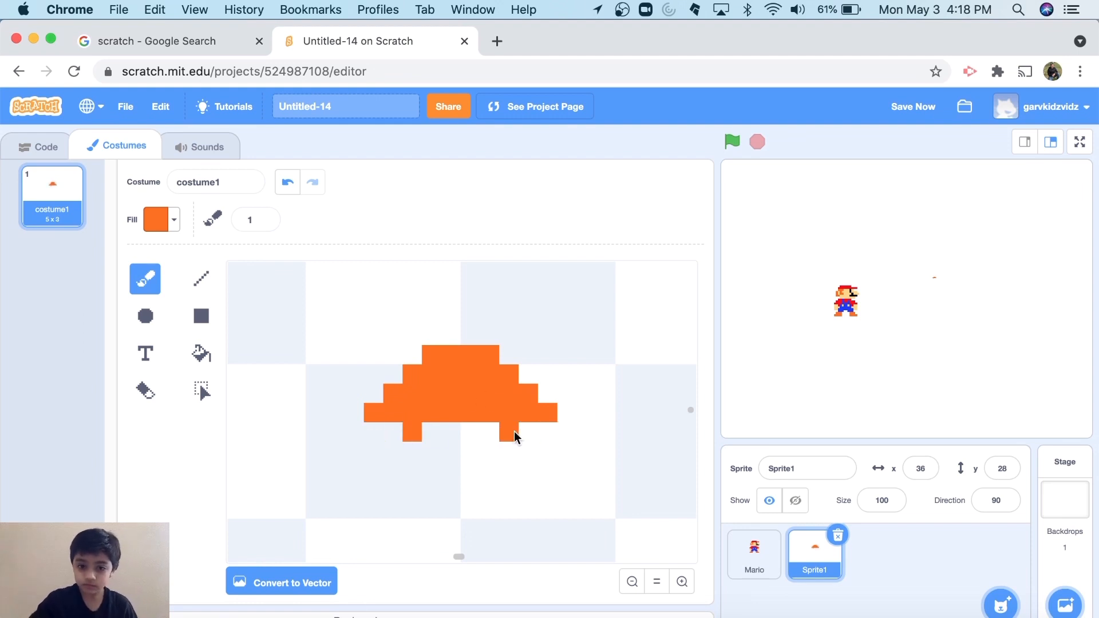
{"action": "left_click_drag", "start_coordinate": [514, 433], "coordinate": [487, 432]}
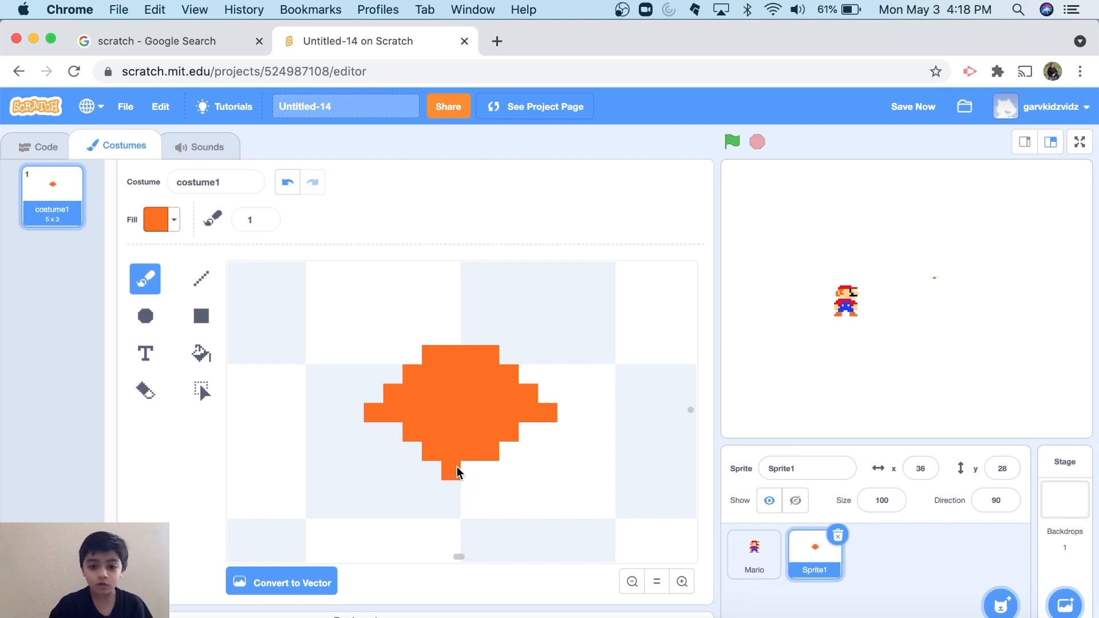
Leave one pixel row empty below the shape, then paint a two-by-two block with a six-pixel-wide row under it.
{"action": "left_click", "coordinate": [466, 488]}
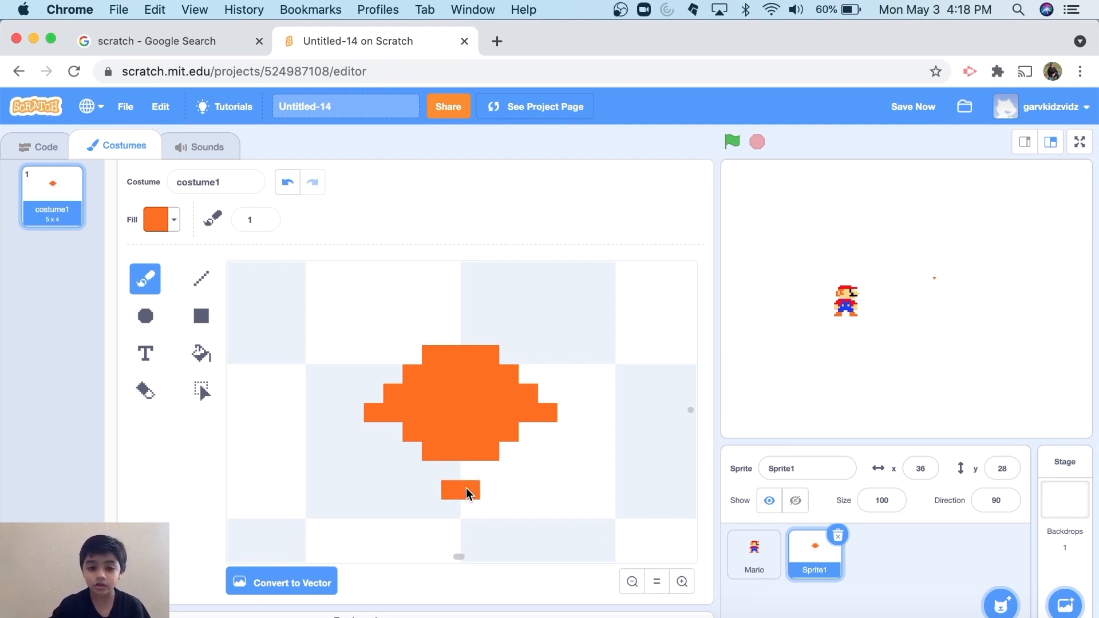
{"action": "scroll", "coordinate": [466, 488], "scroll_direction": "down", "scroll_amount": 3}
{"action": "left_click", "coordinate": [466, 488]}
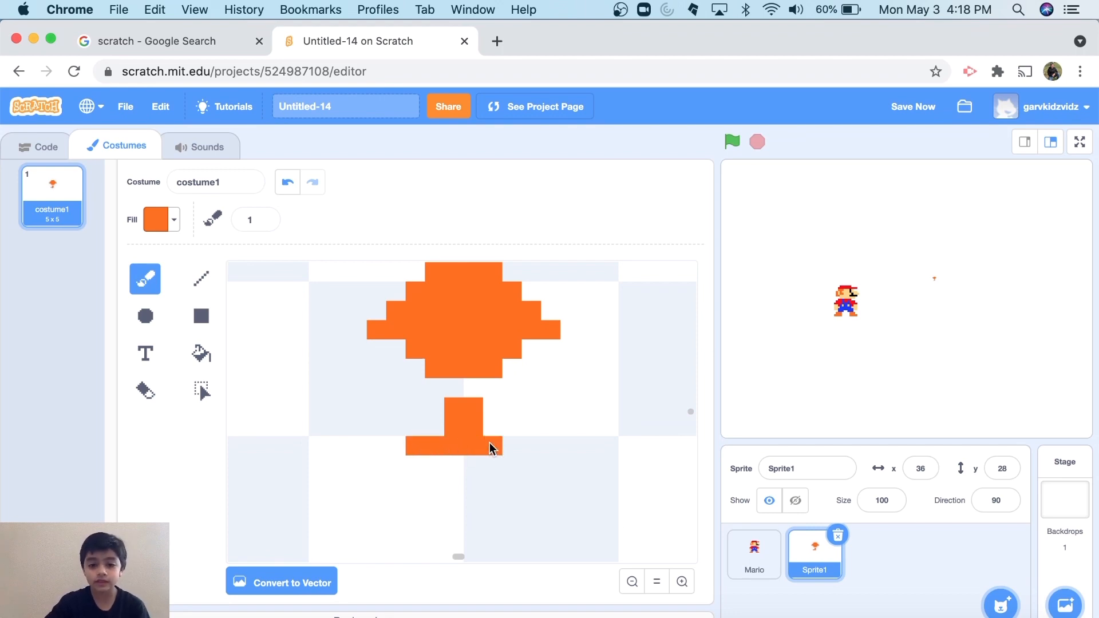
{"action": "scroll", "coordinate": [506, 443], "scroll_direction": "up", "scroll_amount": 2}
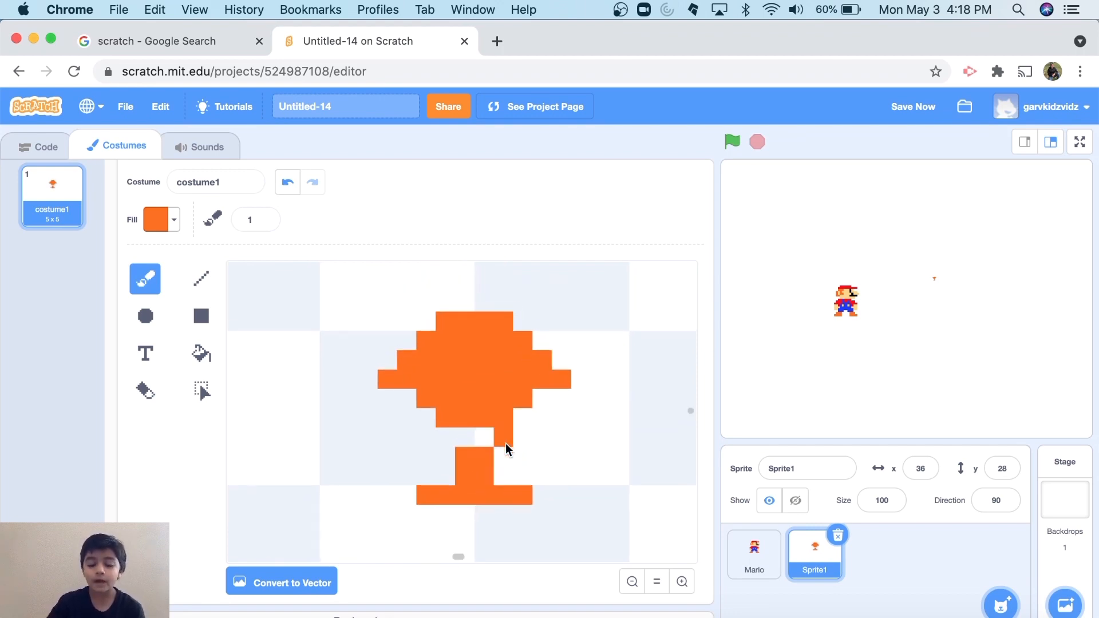
{"action": "scroll", "coordinate": [506, 443], "scroll_direction": "down", "scroll_amount": 2}
{"action": "scroll", "coordinate": [506, 443], "scroll_direction": "up", "scroll_amount": 1}
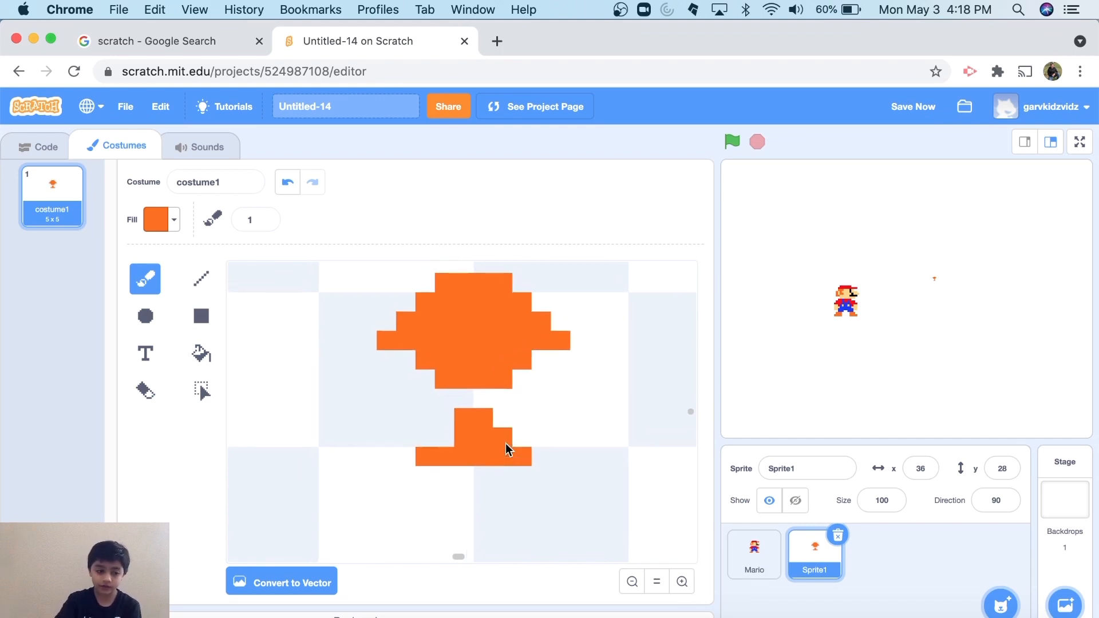
{"action": "left_click", "coordinate": [506, 443]}
{"action": "scroll", "coordinate": [506, 443], "scroll_direction": "up", "scroll_amount": 1}
{"action": "scroll", "coordinate": [506, 443], "scroll_direction": "down", "scroll_amount": 1}
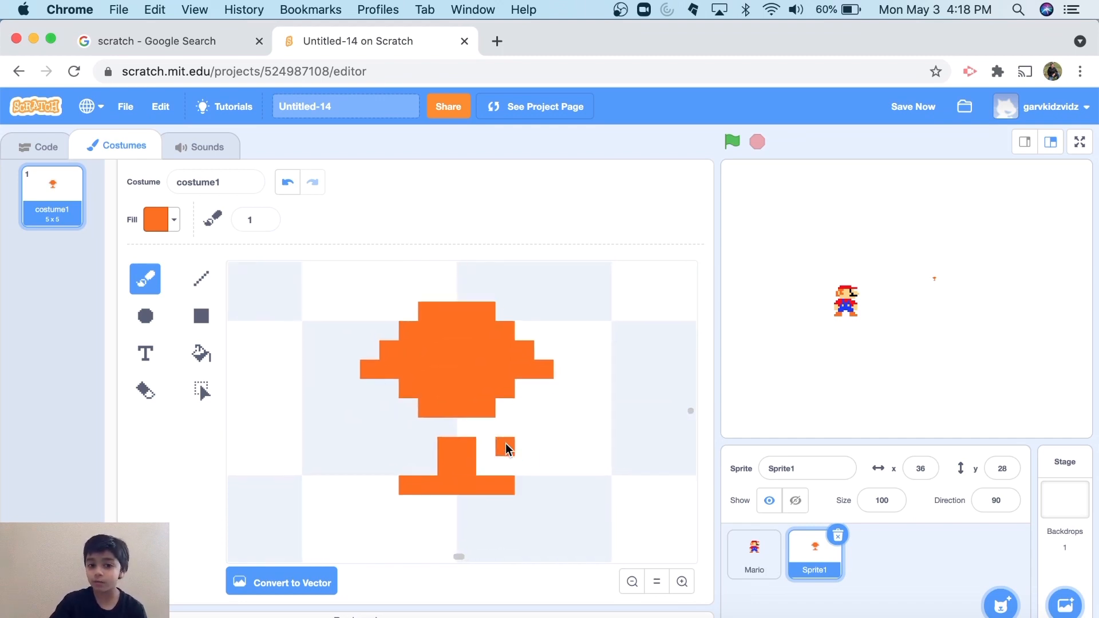
{"action": "scroll", "coordinate": [506, 443], "scroll_direction": "down", "scroll_amount": 1}
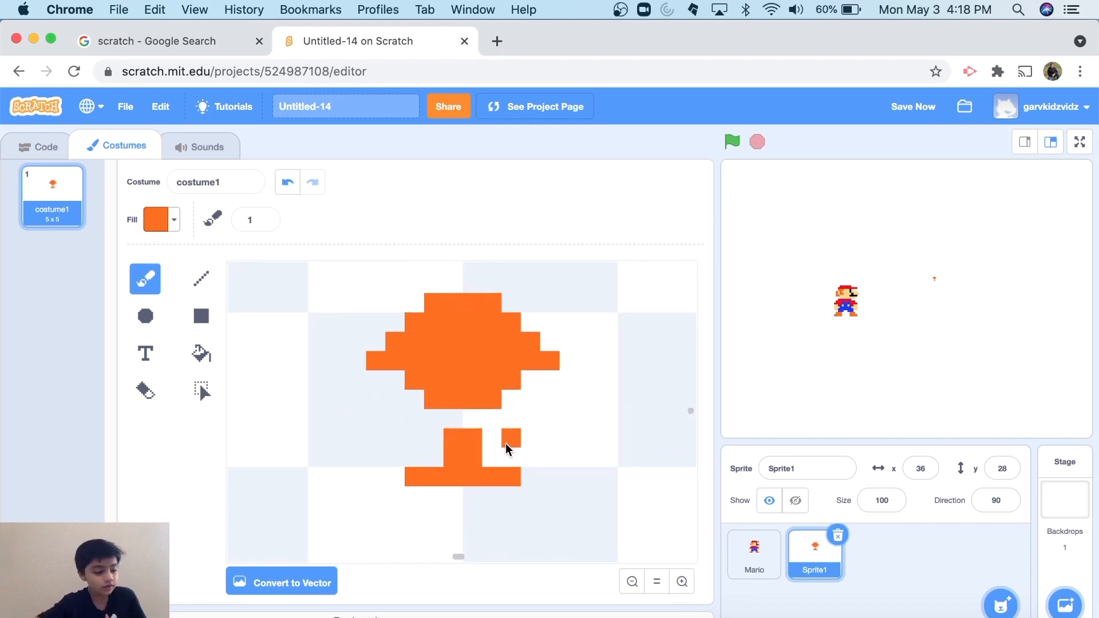
{"action": "key", "text": "ctrl+z"}
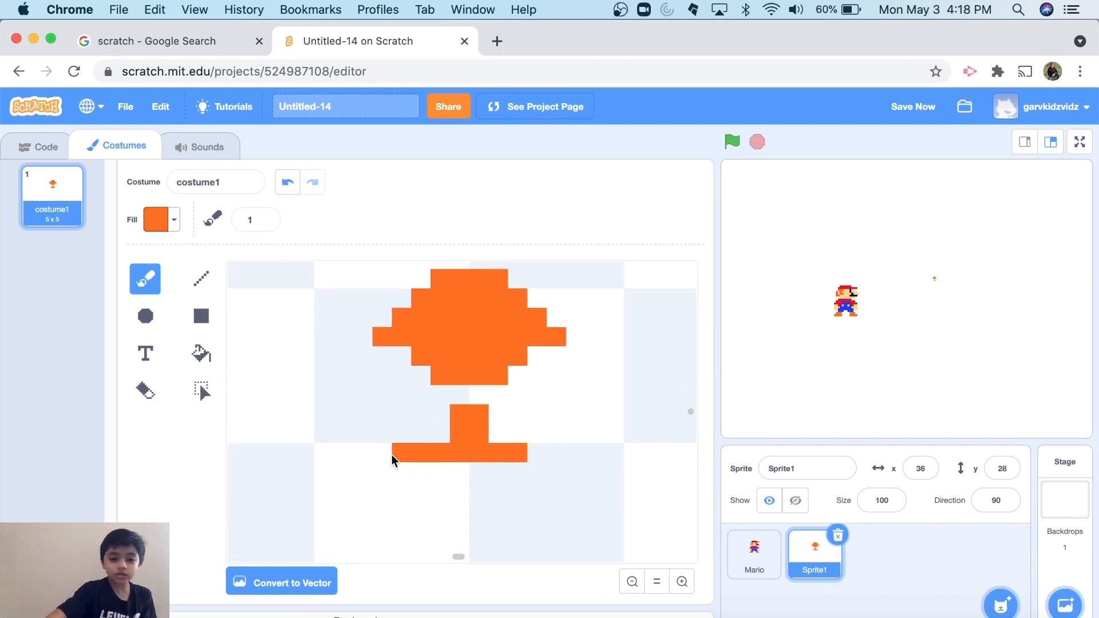
Widen the lowest row to sixteen pixels and paint a four-pixel-wide strip beneath it near each end.
{"action": "left_click", "coordinate": [401, 477]}
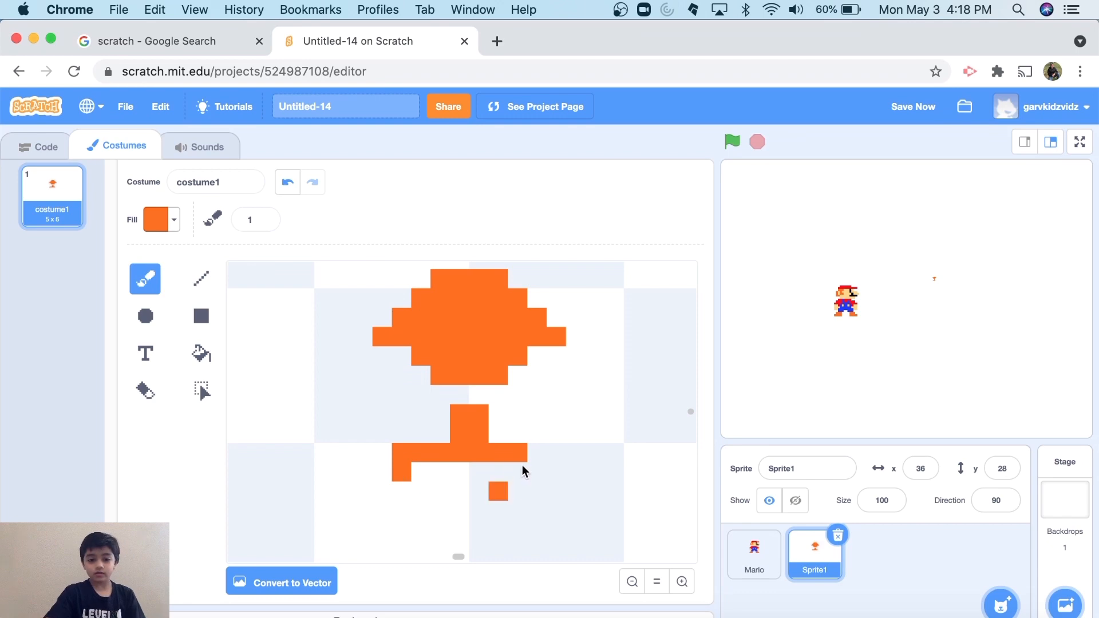
{"action": "left_click", "coordinate": [540, 456]}
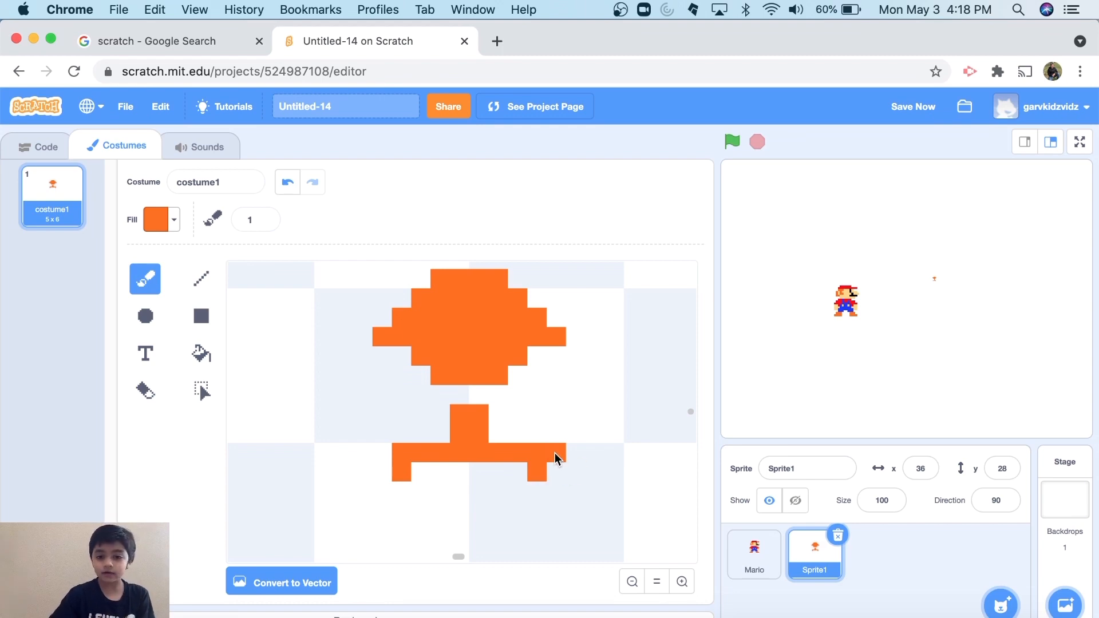
{"action": "left_click", "coordinate": [556, 471]}
{"action": "left_click", "coordinate": [572, 455]}
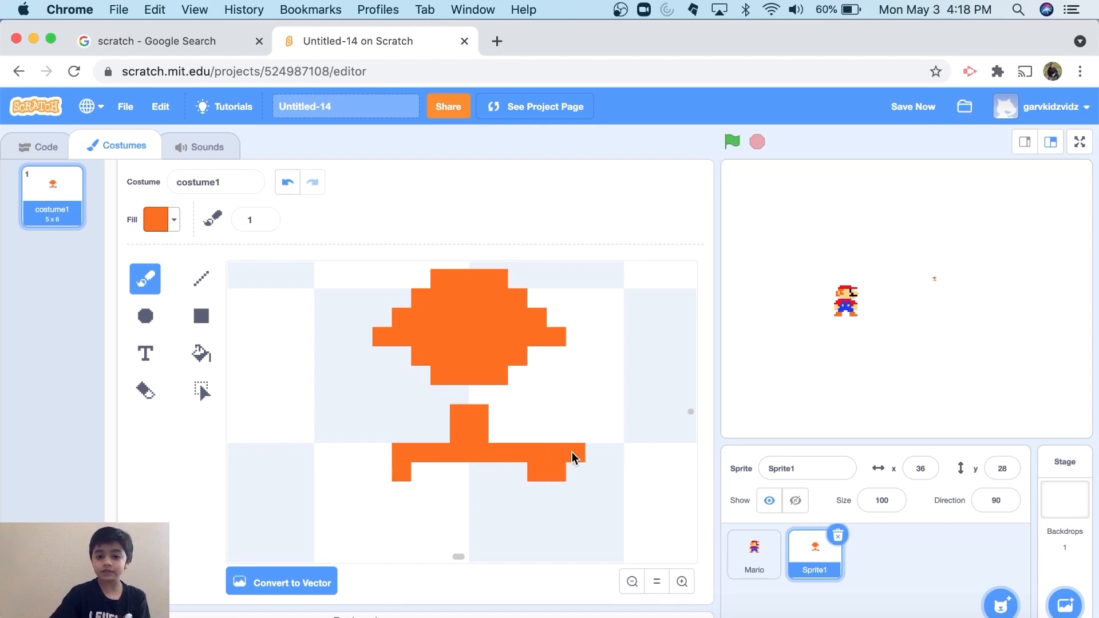
{"action": "left_click", "coordinate": [576, 470]}
{"action": "left_click", "coordinate": [592, 455]}
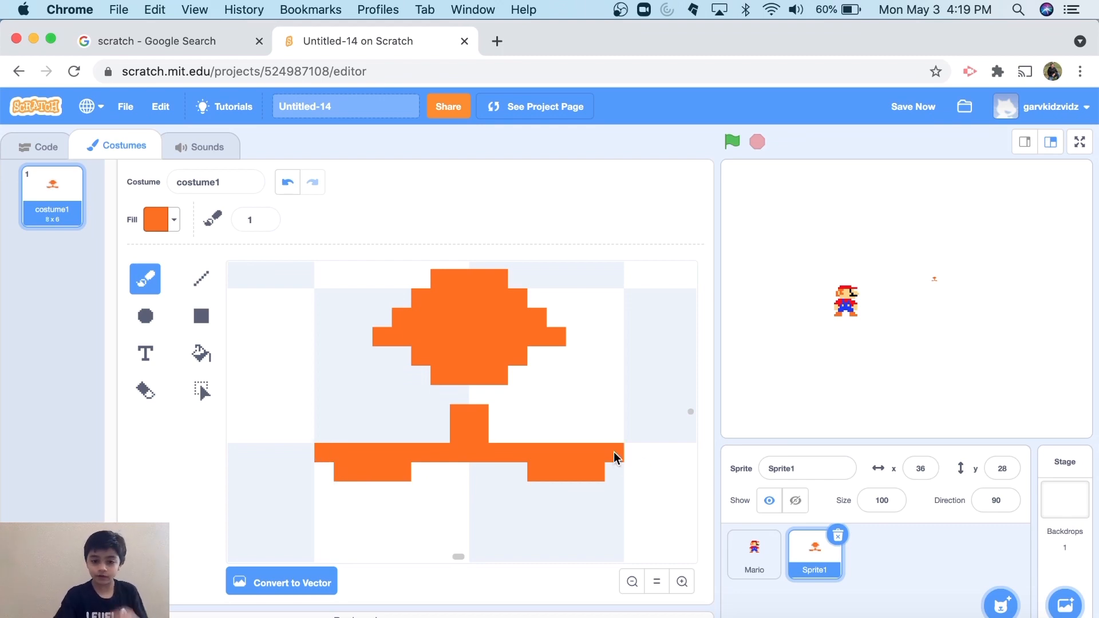
Paint stepped orange edges joining the wide row's ends to the upper shape, and thicken both sides inward into solid blocks.
{"action": "left_click", "coordinate": [612, 418]}
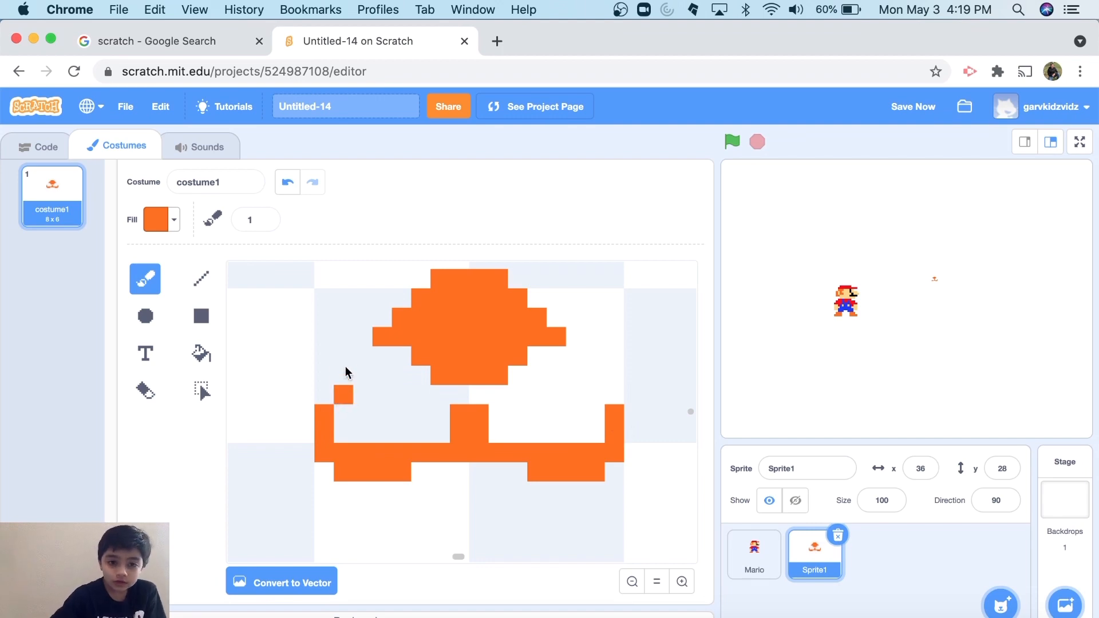
{"action": "left_click", "coordinate": [365, 352]}
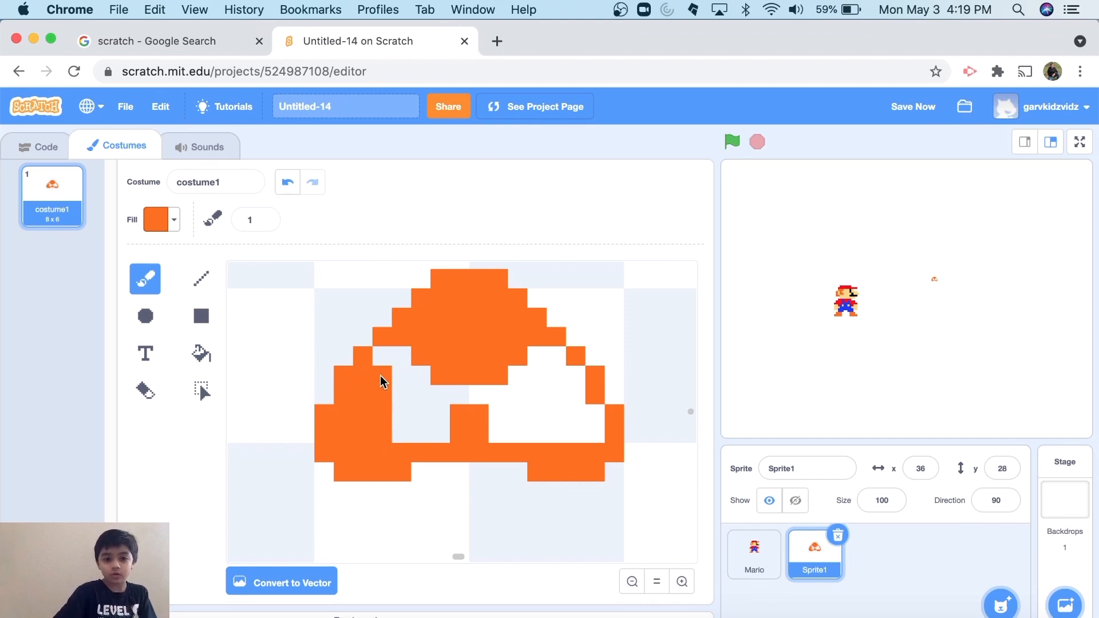
{"action": "left_click", "coordinate": [602, 417]}
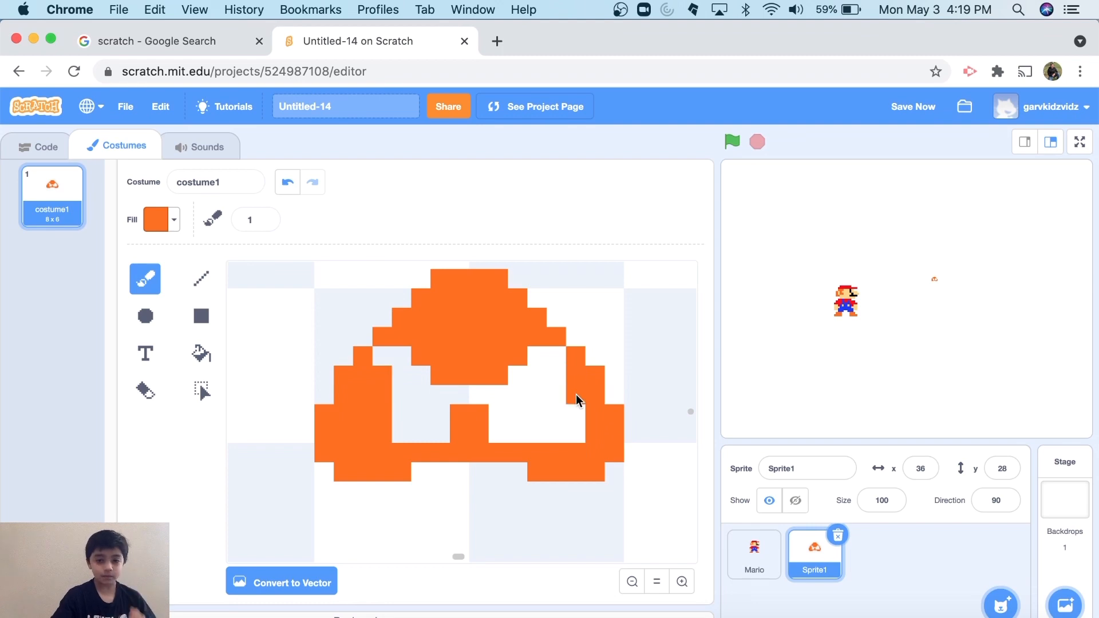
{"action": "left_click_drag", "start_coordinate": [556, 372], "coordinate": [563, 430]}
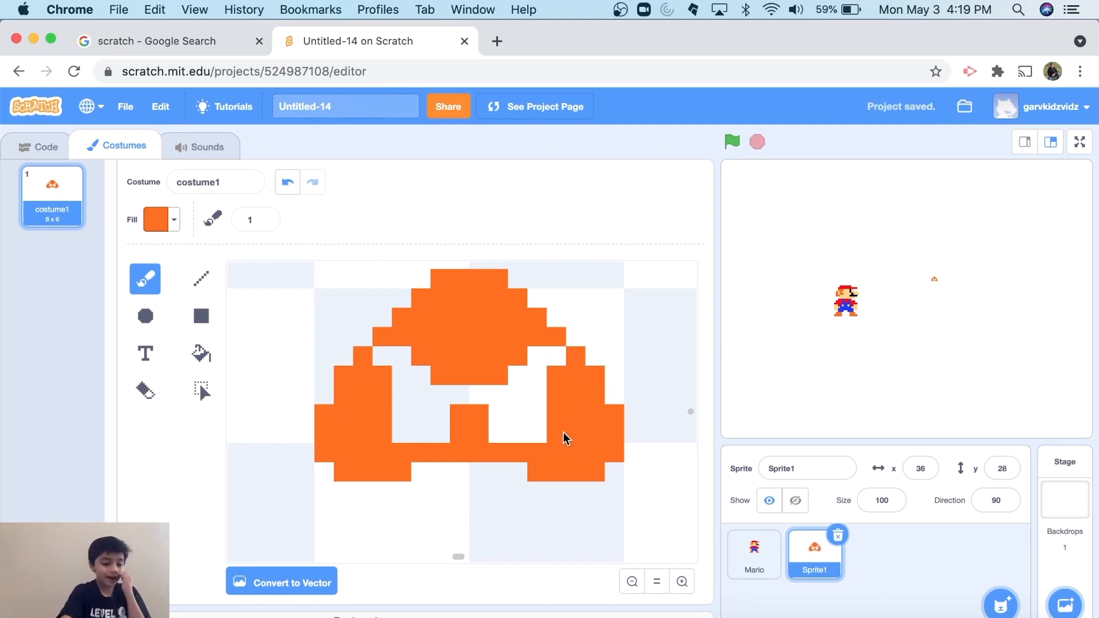
Fill the enclosed gap between the orange areas with white, using saturation 0 and brightness 100.
{"action": "left_click", "coordinate": [200, 360]}
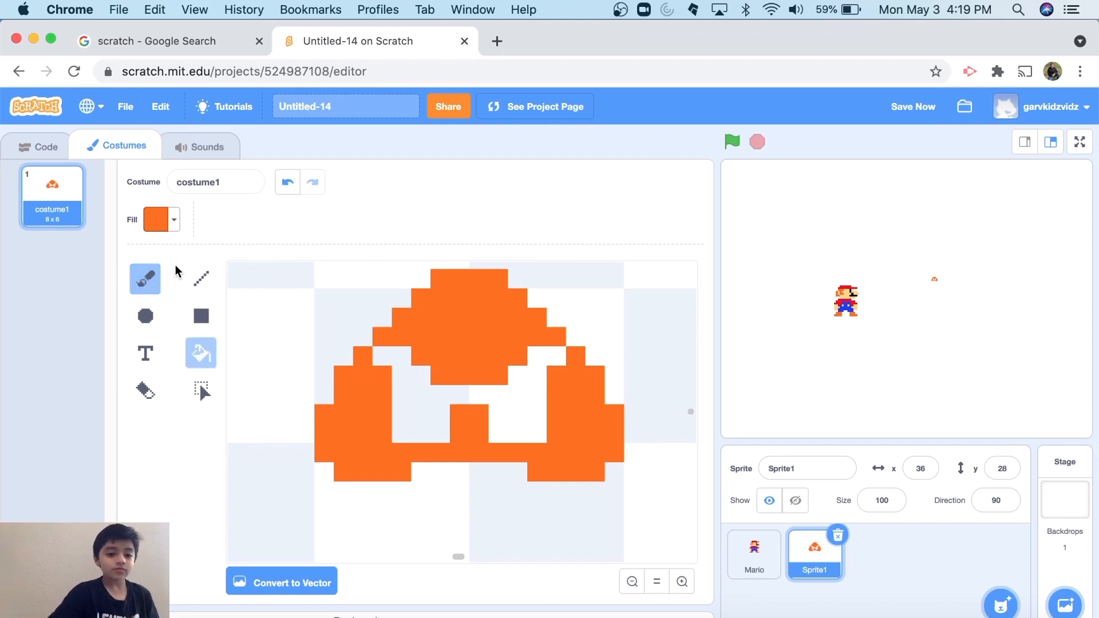
{"action": "left_click", "coordinate": [156, 219]}
{"action": "left_click_drag", "start_coordinate": [193, 349], "coordinate": [89, 352]}
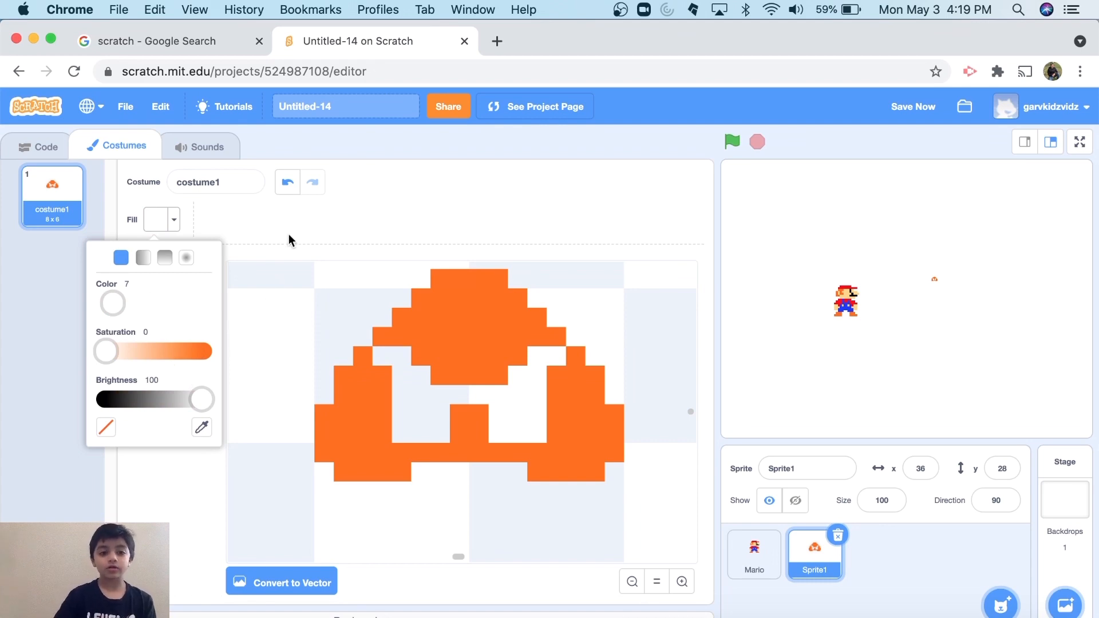
{"action": "left_click", "coordinate": [417, 400]}
{"action": "left_click", "coordinate": [416, 400]}
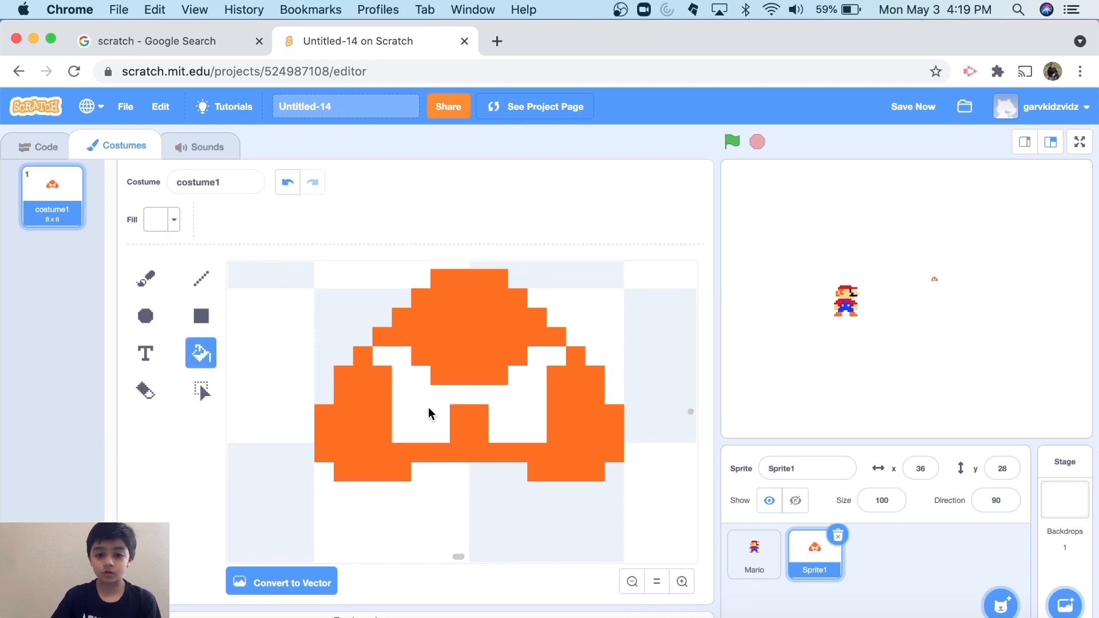
Paint black two-pixel eyebrows and three-pixel-tall pupils on the white eye areas, joined by a black bar across the middle, using brightness 0.
{"action": "left_click", "coordinate": [146, 277]}
{"action": "left_click", "coordinate": [172, 226]}
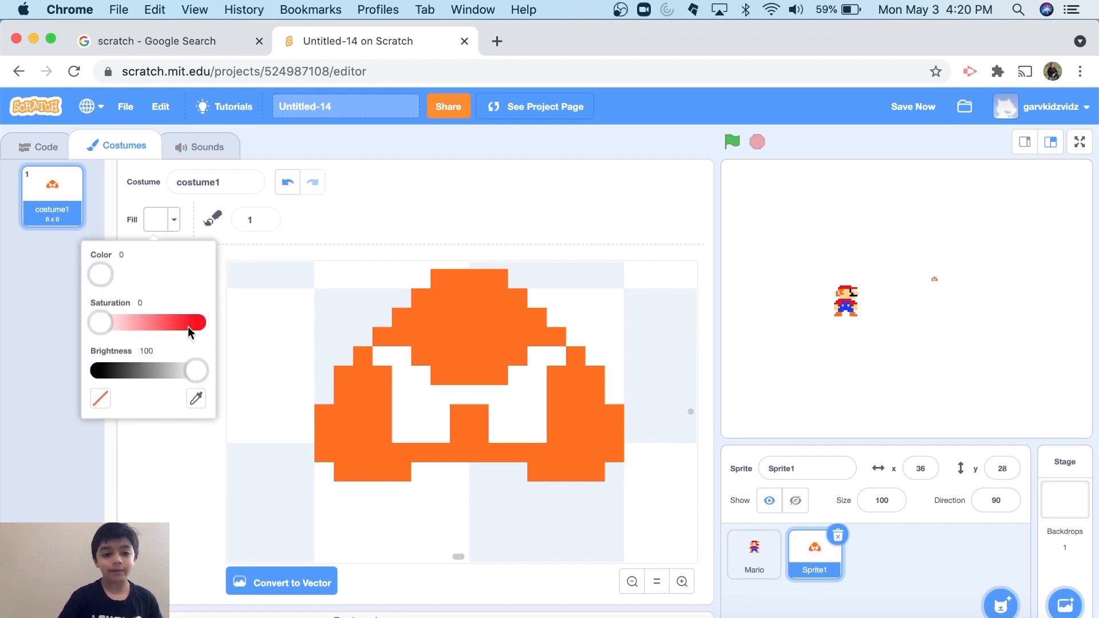
{"action": "left_click_drag", "start_coordinate": [194, 369], "coordinate": [29, 368]}
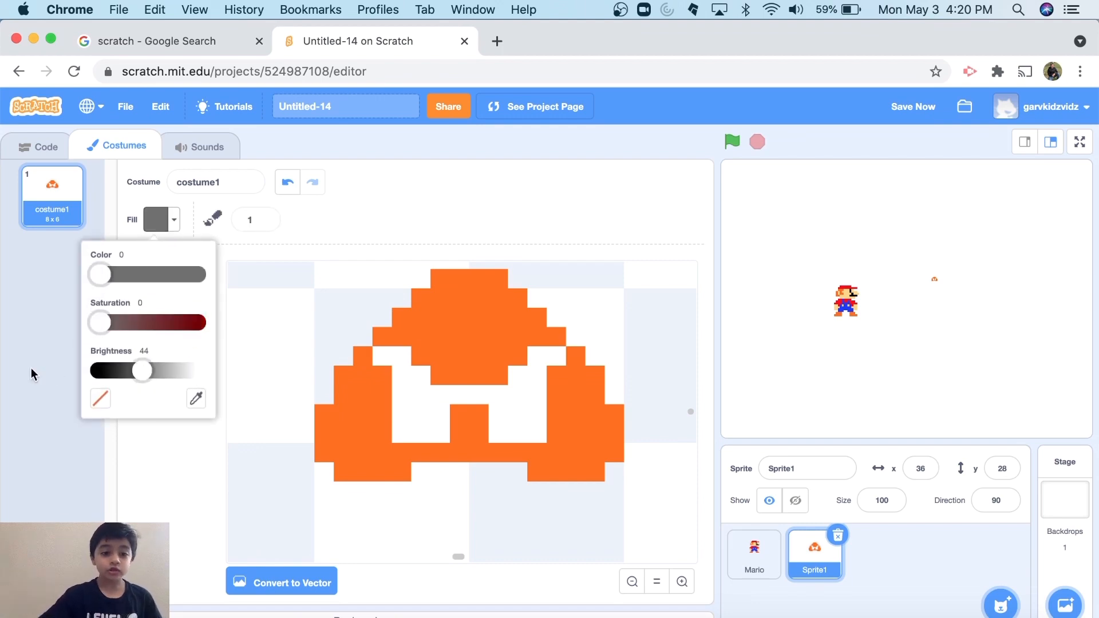
{"action": "left_click", "coordinate": [408, 194]}
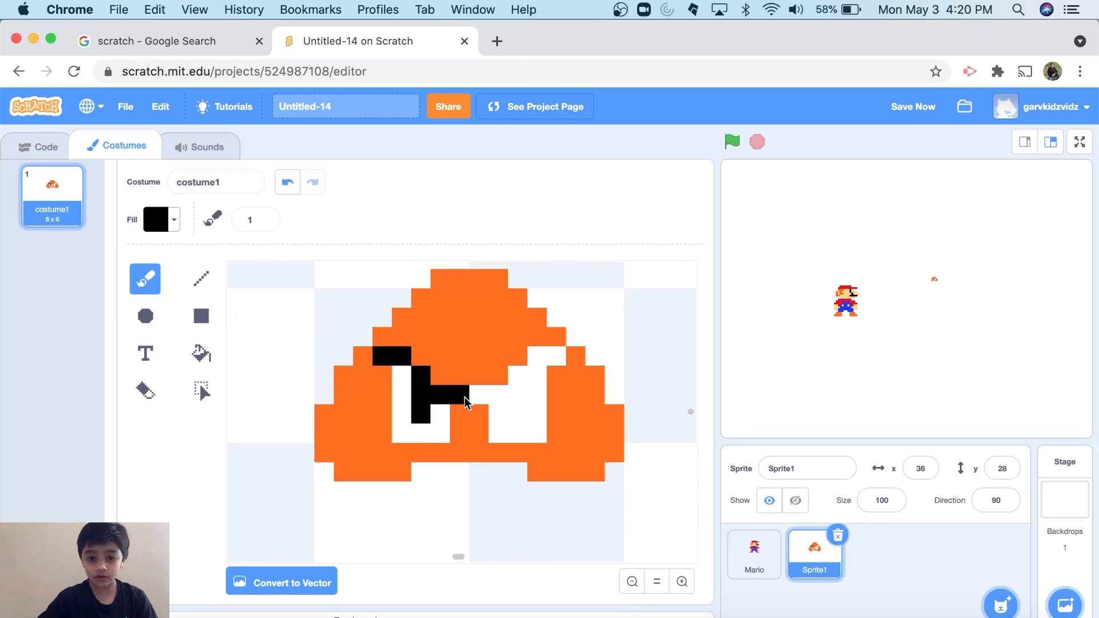
{"action": "left_click", "coordinate": [514, 396]}
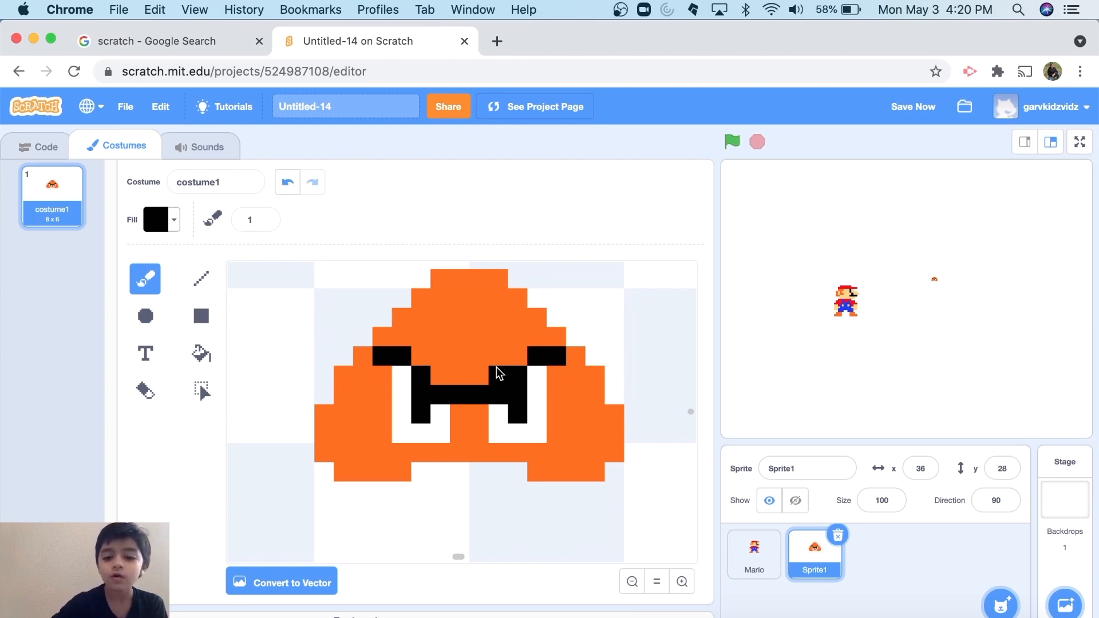
Sample the skin colour from Mario's face as the fill colour, then return to the mushroom sprite.
{"action": "left_click", "coordinate": [754, 566]}
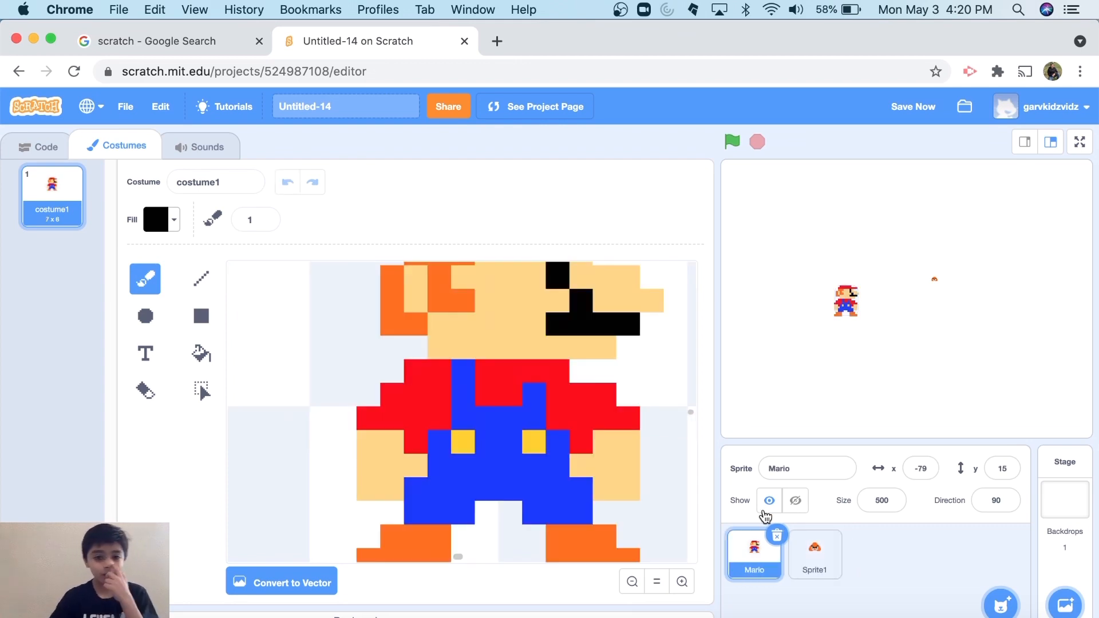
{"action": "left_click", "coordinate": [181, 225]}
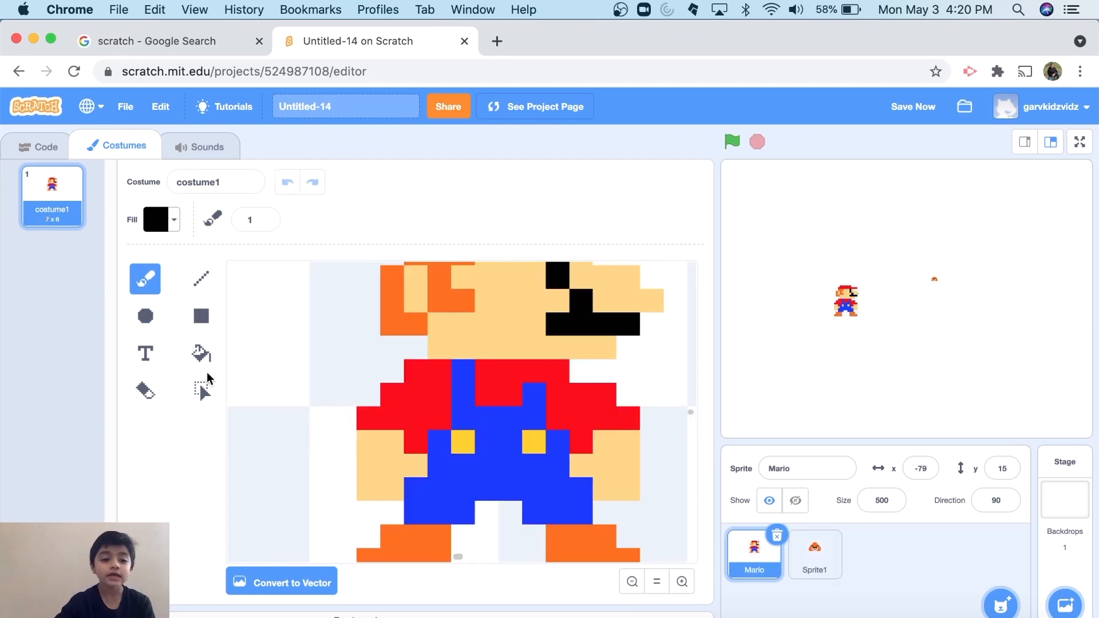
{"action": "left_click", "coordinate": [201, 399]}
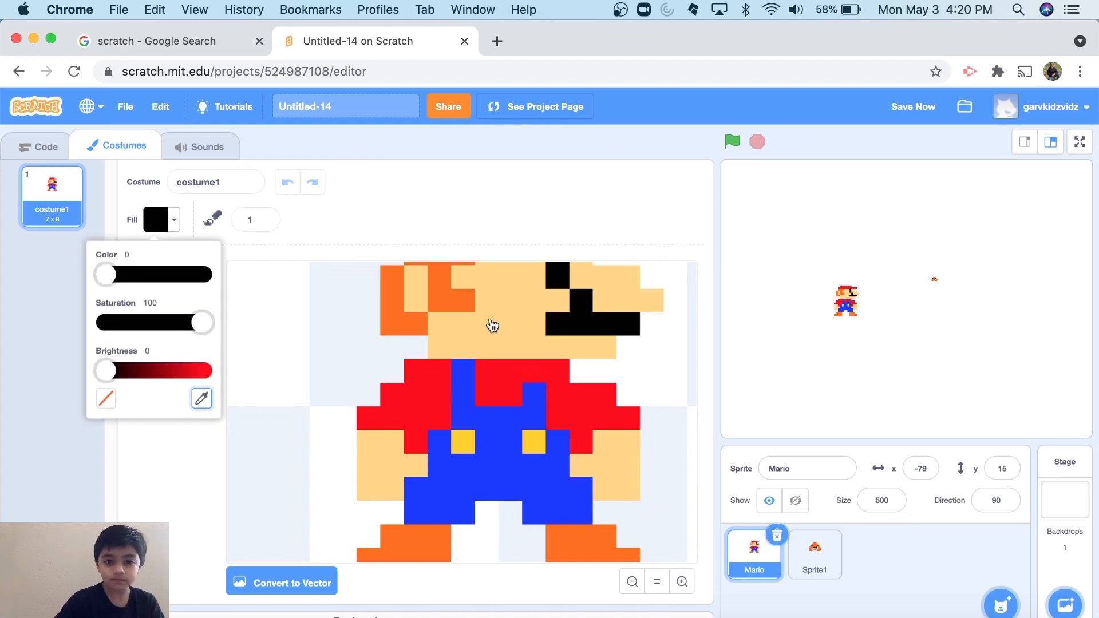
{"action": "left_click", "coordinate": [493, 321]}
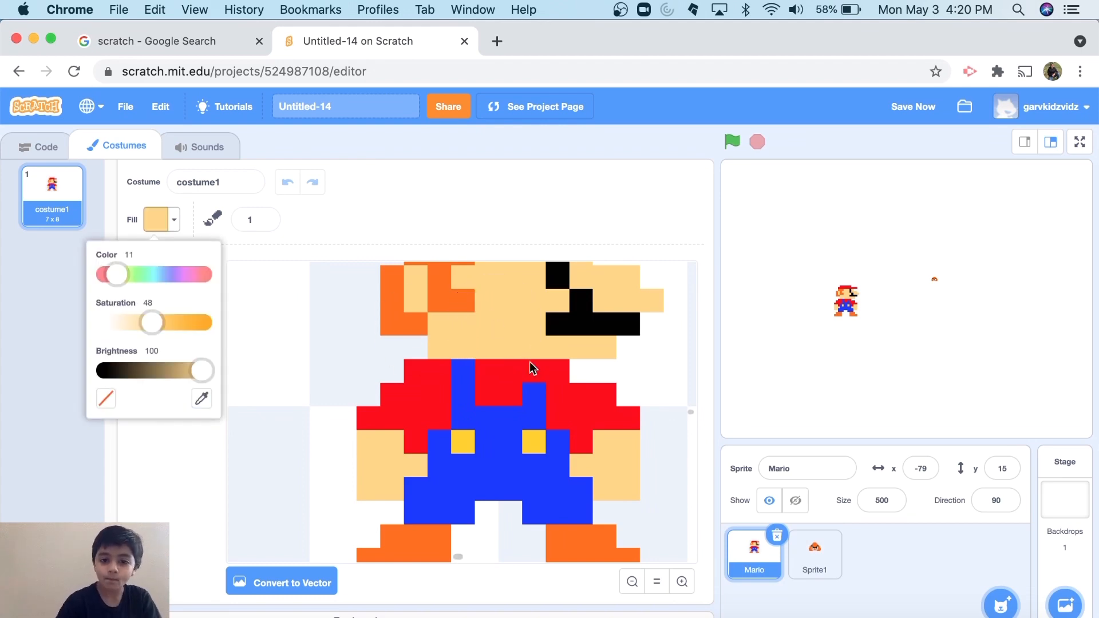
{"action": "left_click", "coordinate": [812, 554]}
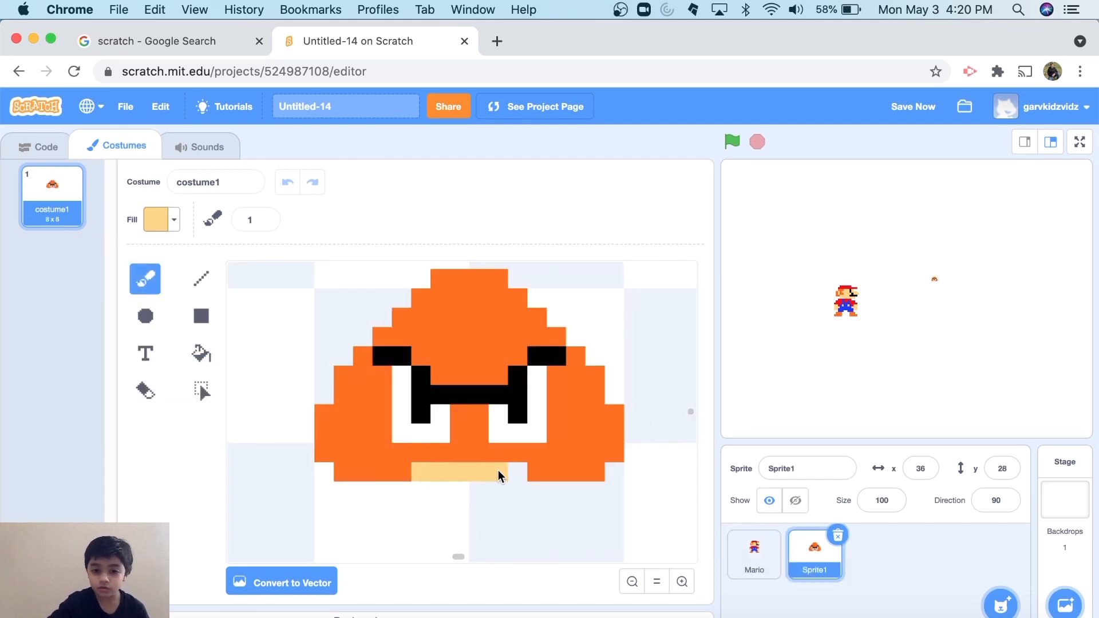
Paint a skin-coloured body under the cap: one six-pixel row, two eight-pixel rows, and two-pixel stubs beneath.
{"action": "left_click_drag", "start_coordinate": [507, 475], "coordinate": [513, 475]}
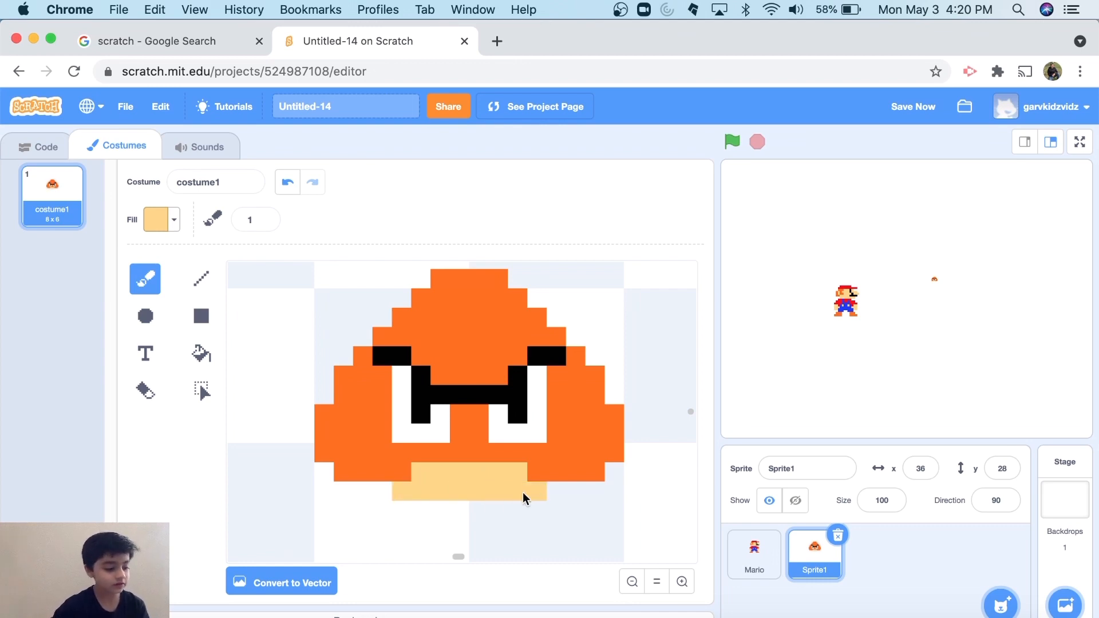
{"action": "left_click_drag", "start_coordinate": [407, 514], "coordinate": [443, 511]}
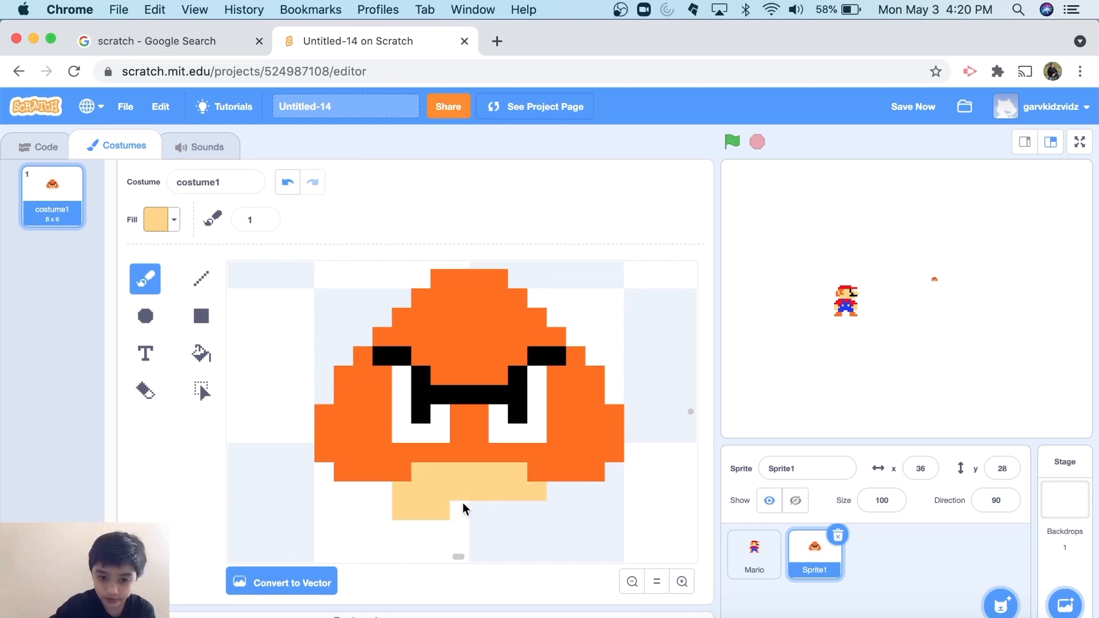
{"action": "left_click", "coordinate": [512, 521]}
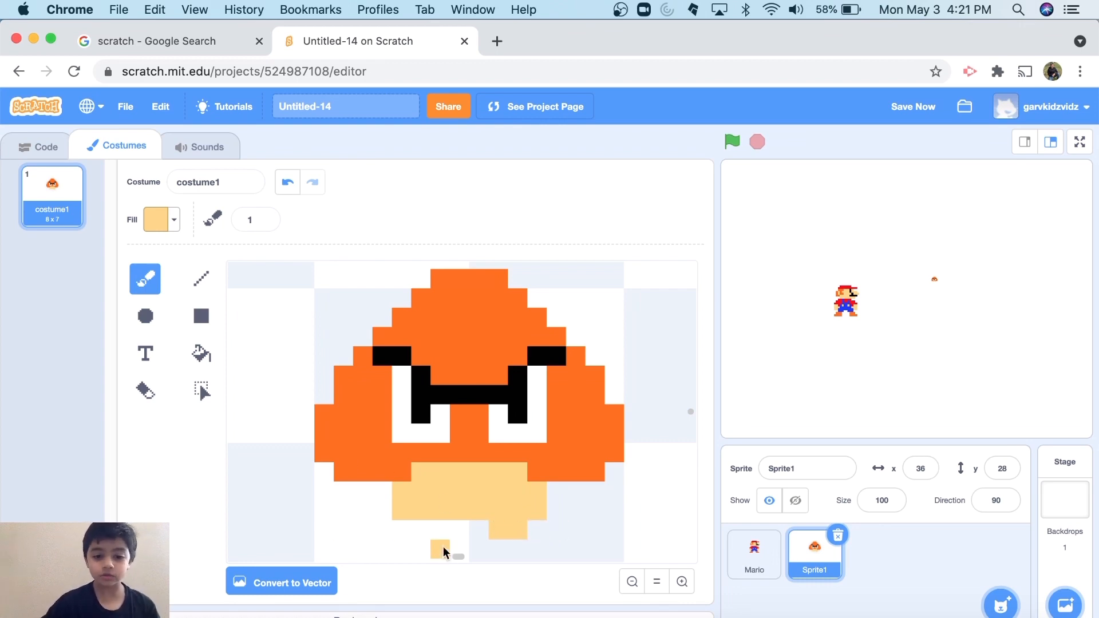
{"action": "left_click", "coordinate": [438, 530]}
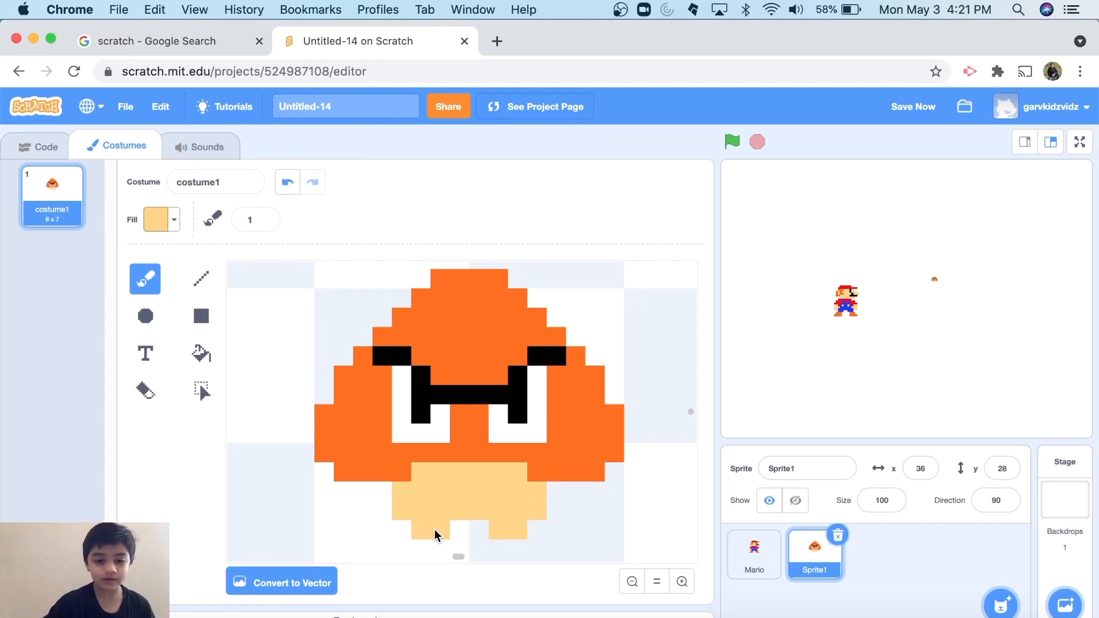
Erase the outer pixel of each stub and fill the gap between them, forming a four-pixel-wide bottom row.
{"action": "left_click", "coordinate": [145, 391]}
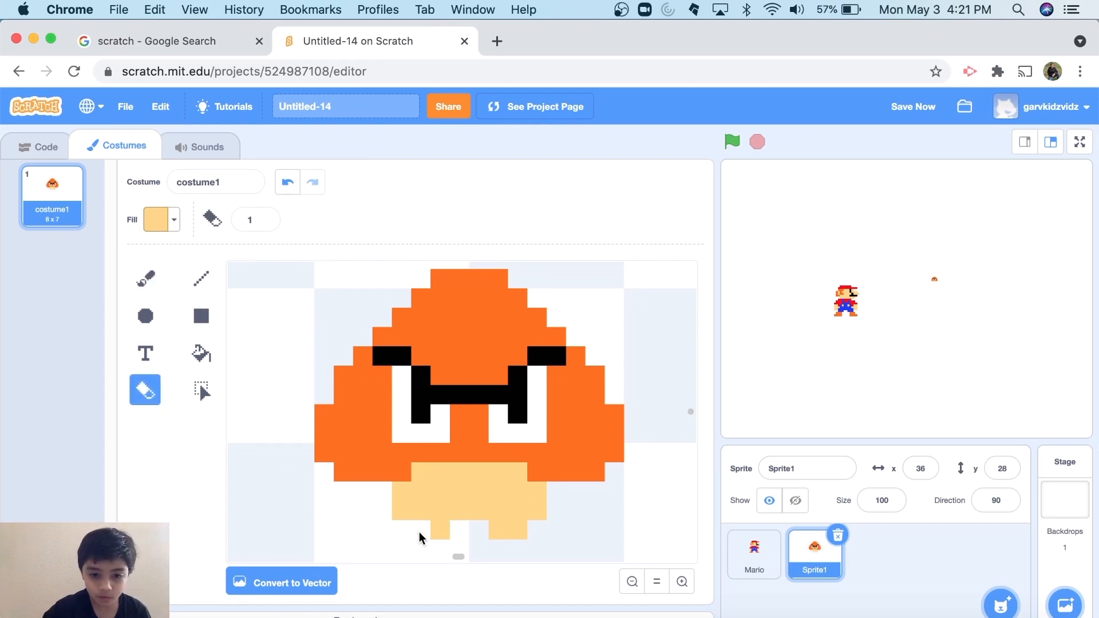
{"action": "left_click_drag", "start_coordinate": [422, 534], "coordinate": [447, 538]}
{"action": "left_click", "coordinate": [518, 534]}
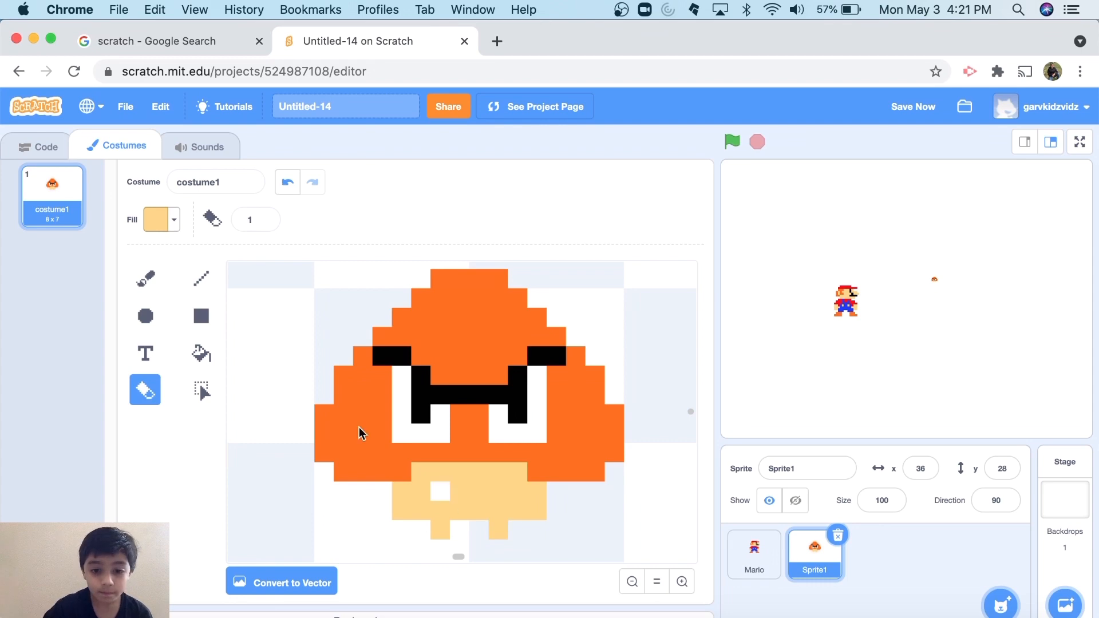
{"action": "left_click", "coordinate": [138, 282]}
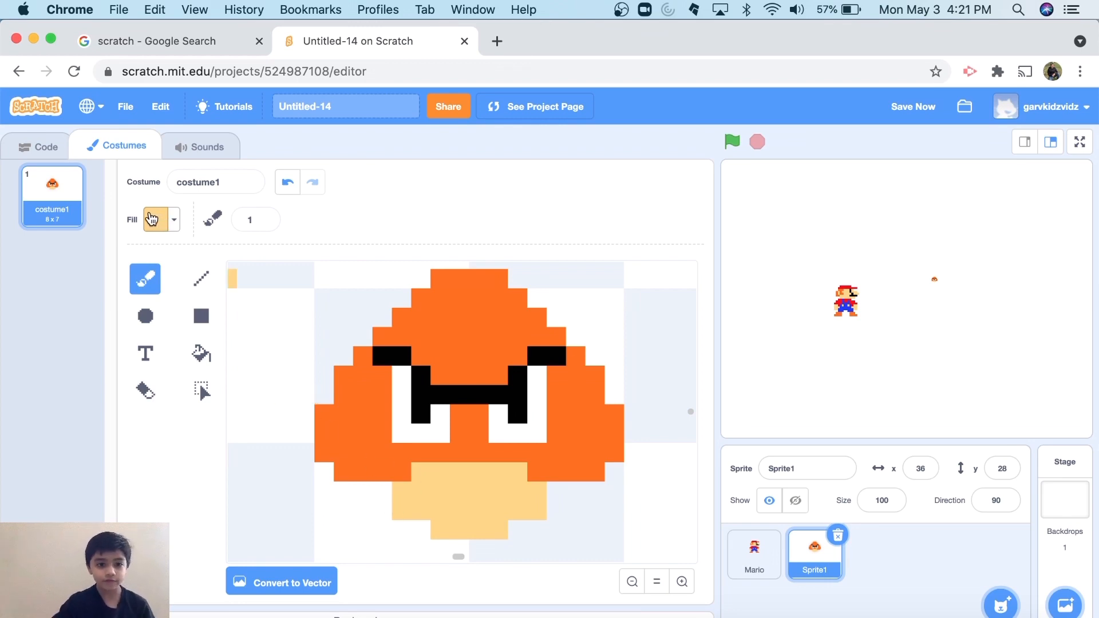
Set the fill brightness to 0 and paint a black left foot beside the body in rows of two, five, six and five pixels.
{"action": "left_click", "coordinate": [157, 220]}
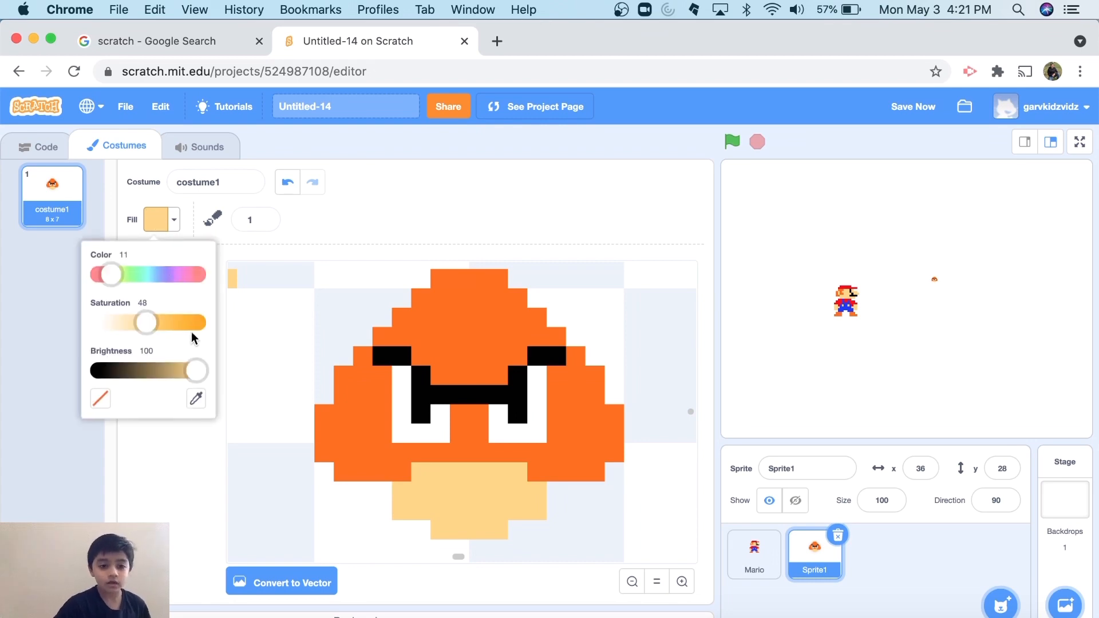
{"action": "left_click_drag", "start_coordinate": [196, 370], "coordinate": [46, 372]}
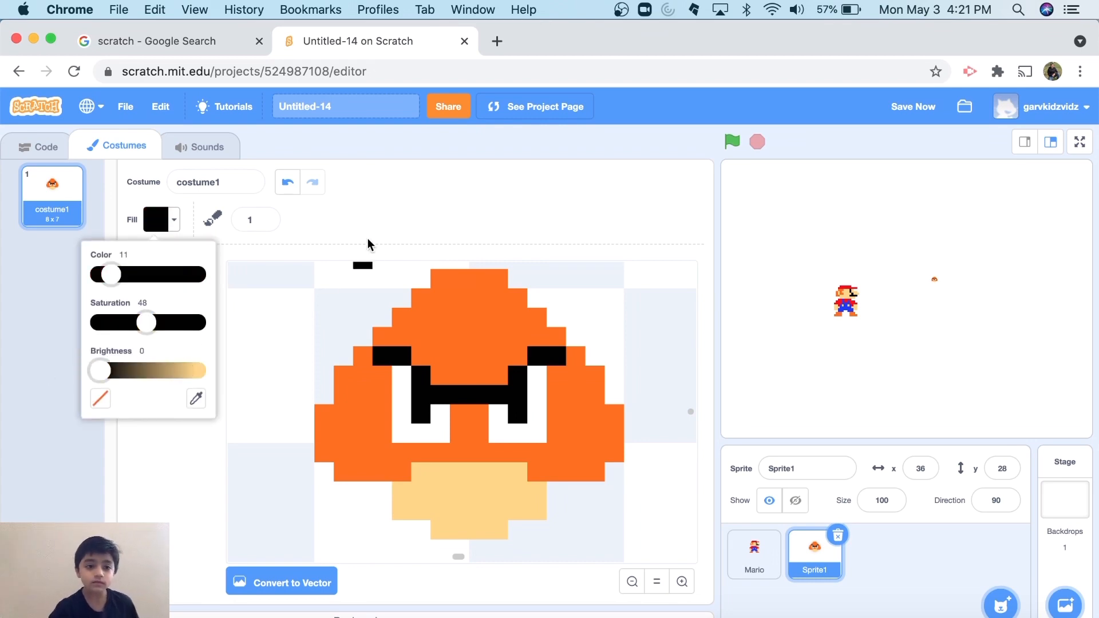
{"action": "left_click", "coordinate": [357, 223]}
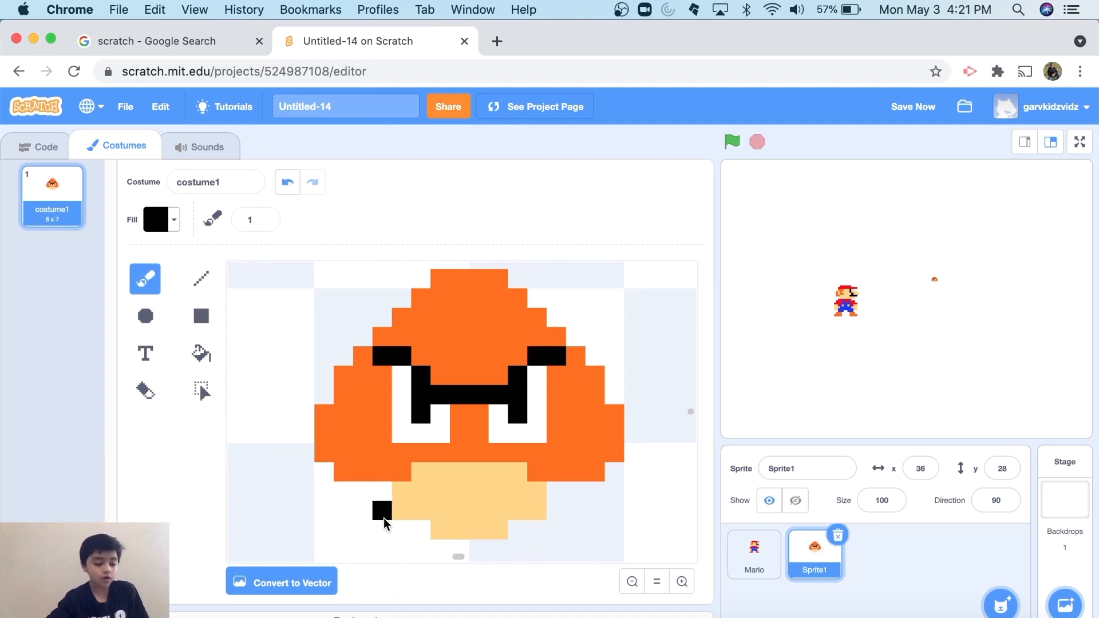
{"action": "left_click", "coordinate": [369, 515]}
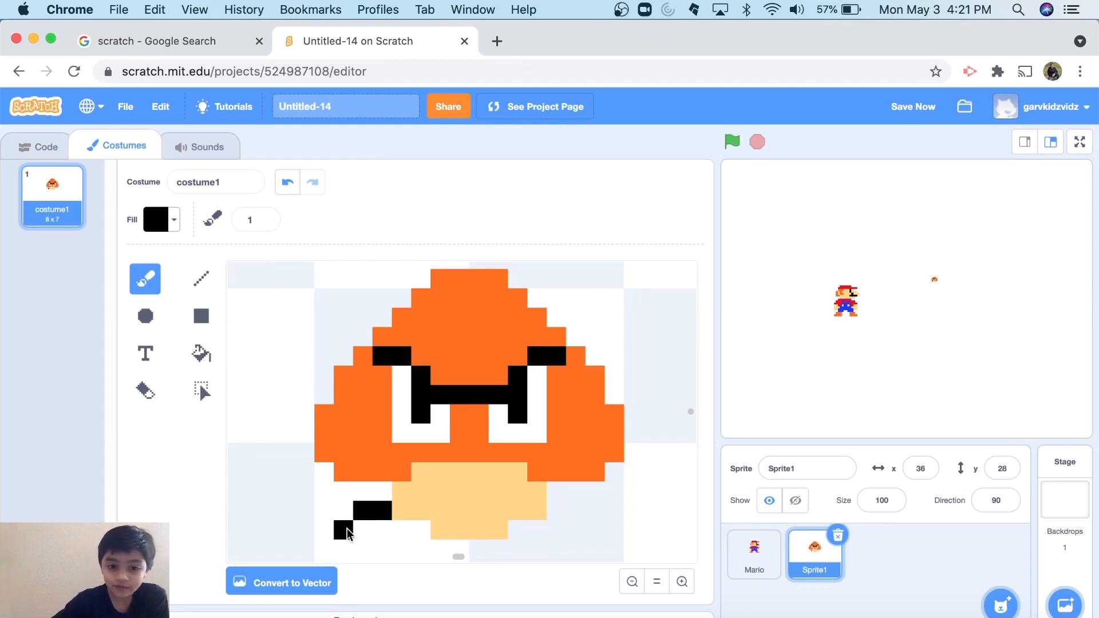
{"action": "left_click_drag", "start_coordinate": [346, 530], "coordinate": [421, 533]}
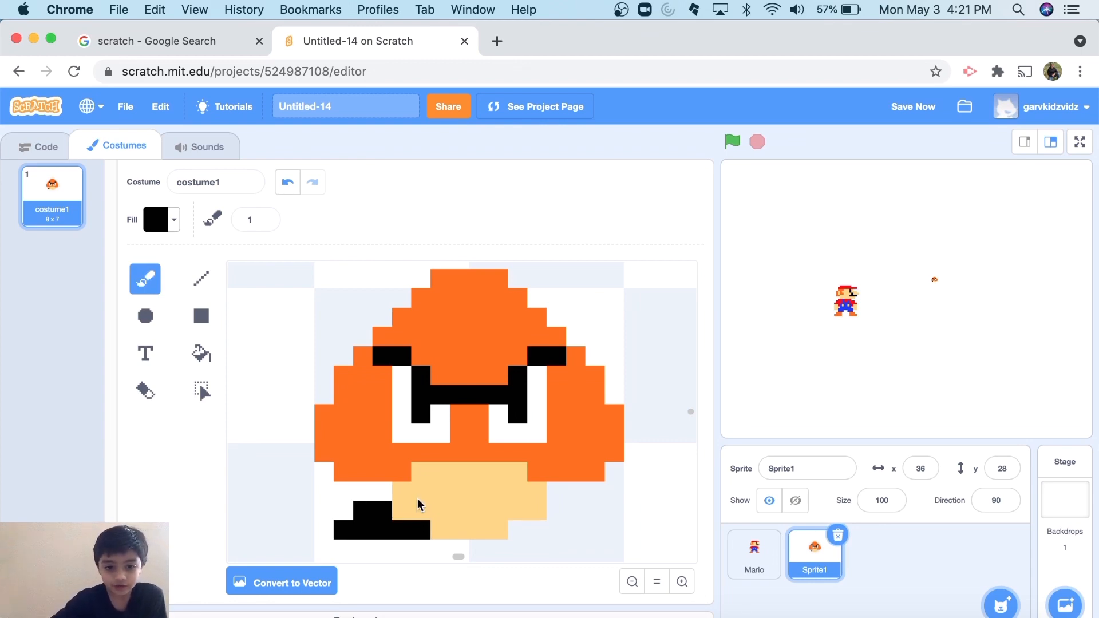
{"action": "scroll", "coordinate": [417, 506], "scroll_direction": "down", "scroll_amount": 3}
{"action": "left_click", "coordinate": [417, 499]}
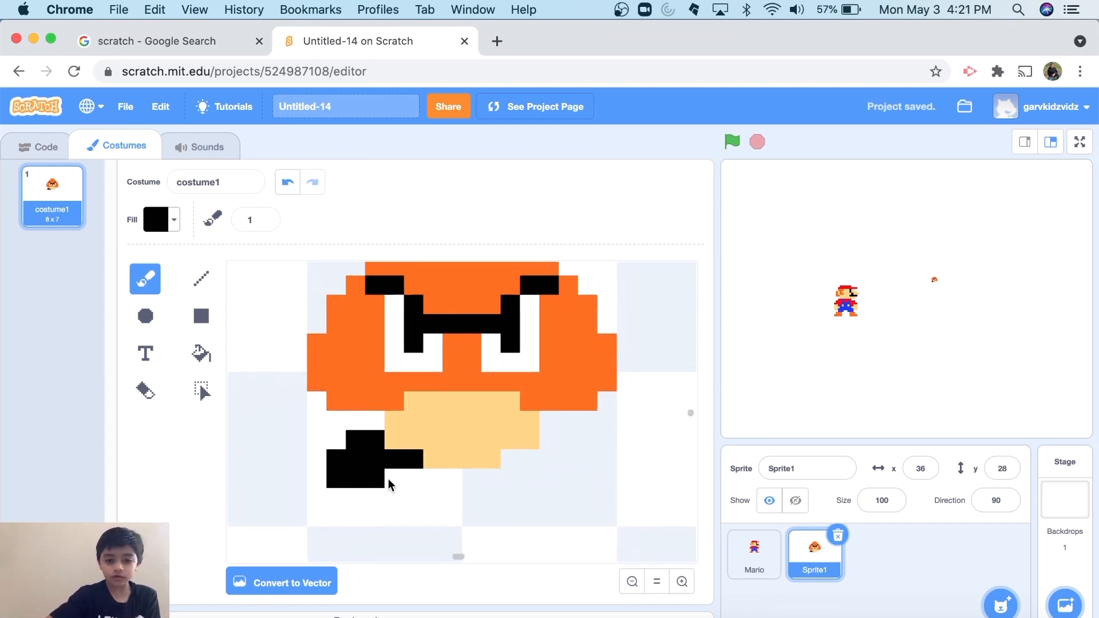
{"action": "left_click_drag", "start_coordinate": [405, 478], "coordinate": [408, 479]}
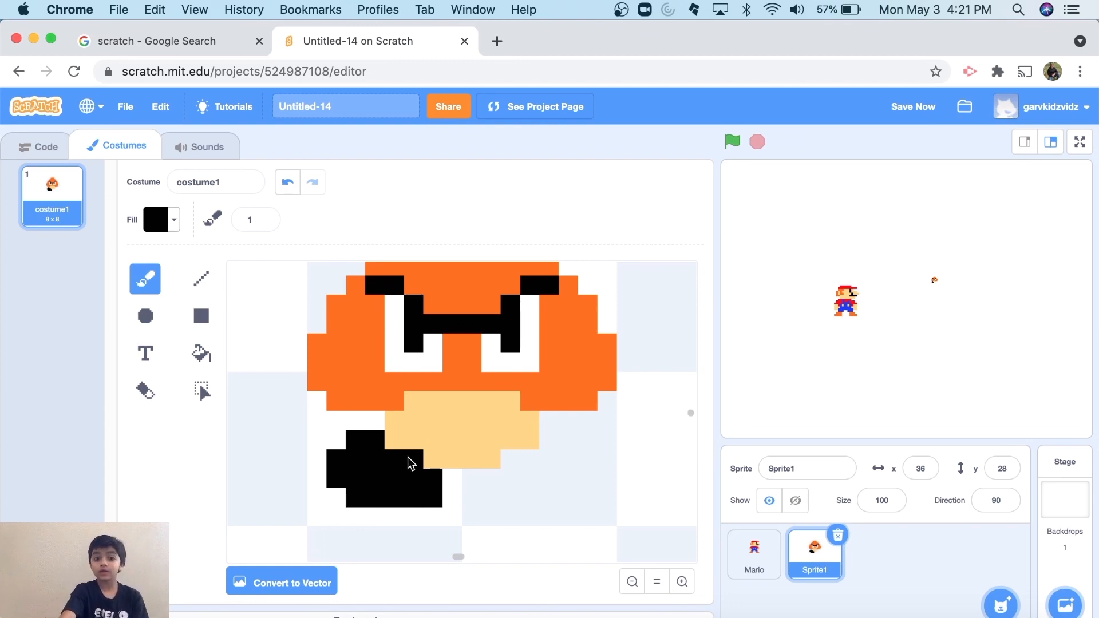
Paint the right foot's upper two black rows, two and five pixels wide, and erase the misplaced pixels beyond their outer end.
{"action": "left_click", "coordinate": [505, 462]}
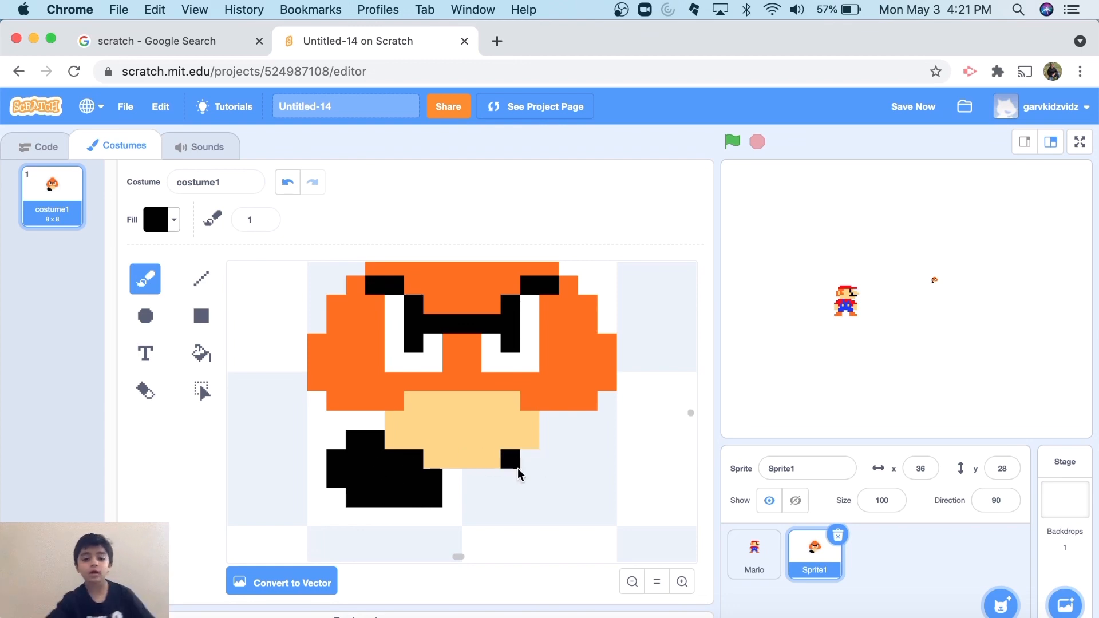
{"action": "left_click", "coordinate": [548, 445]}
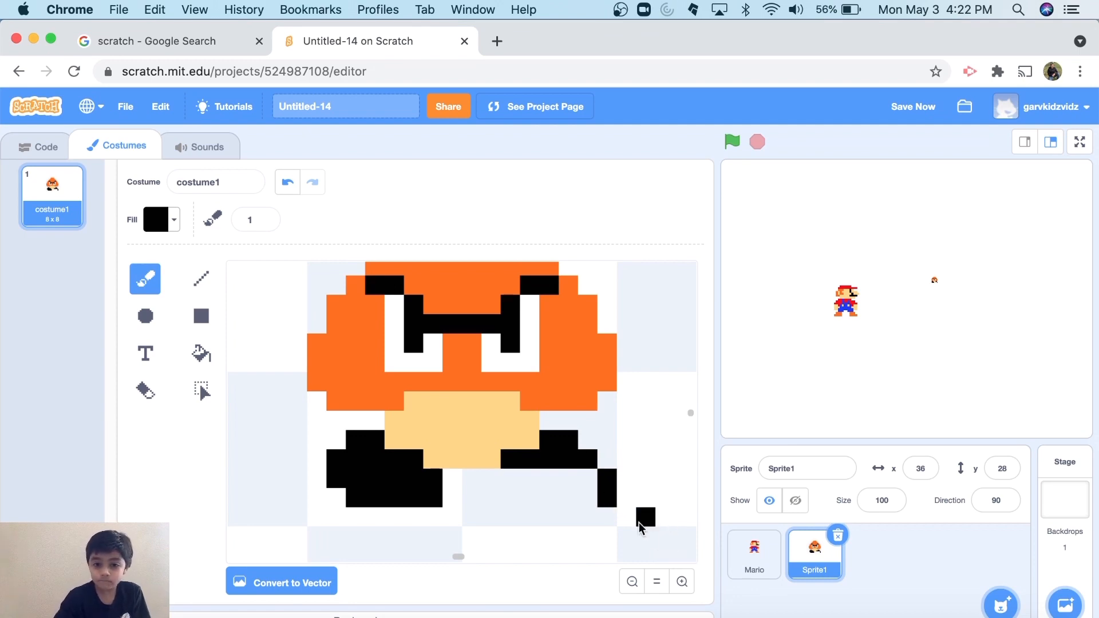
{"action": "key", "text": "e"}
{"action": "left_click", "coordinate": [613, 480]}
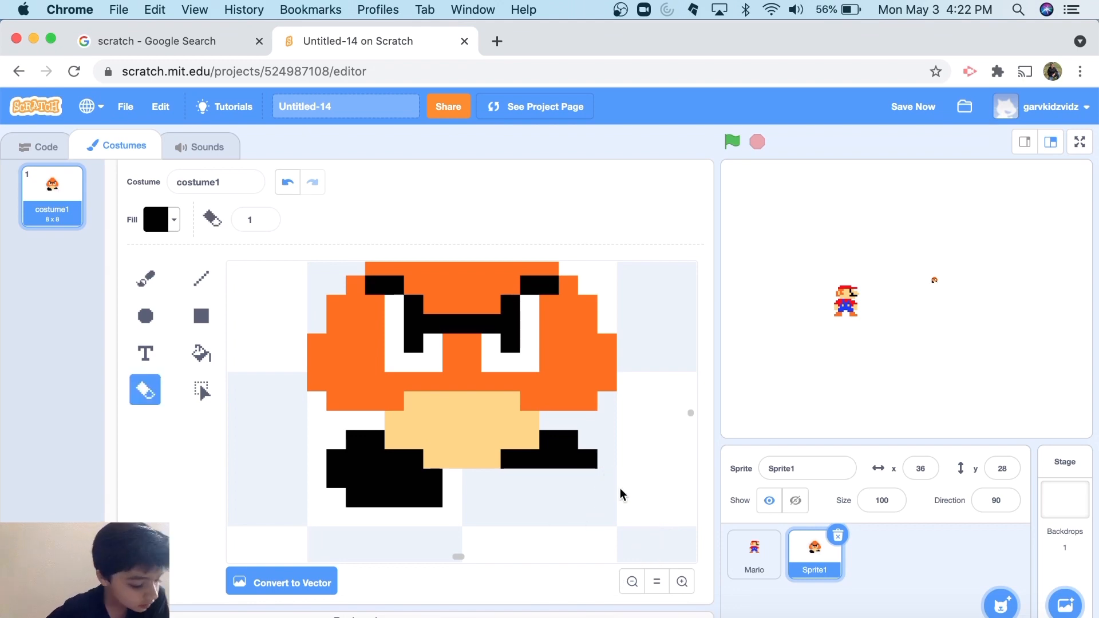
{"action": "left_click", "coordinate": [452, 440]}
{"action": "key", "text": "ctrl+z"}
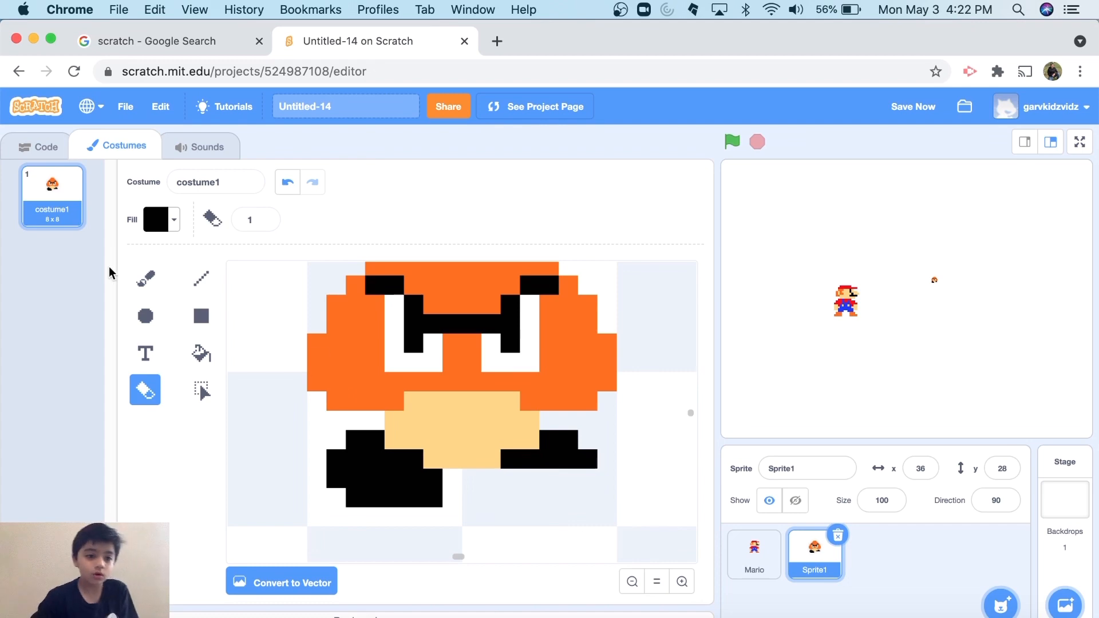
Paint the remaining two black rows of the right foot so it mirrors the left foot.
{"action": "key", "text": "b"}
{"action": "left_click", "coordinate": [588, 479]}
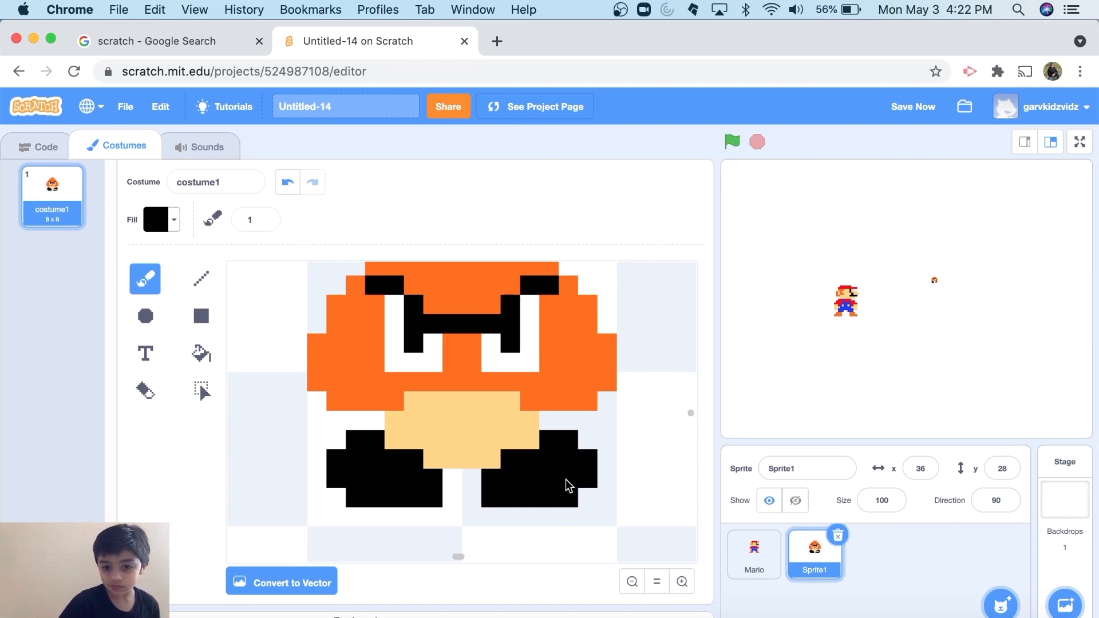
{"action": "scroll", "coordinate": [562, 468], "scroll_direction": "down", "scroll_amount": 3}
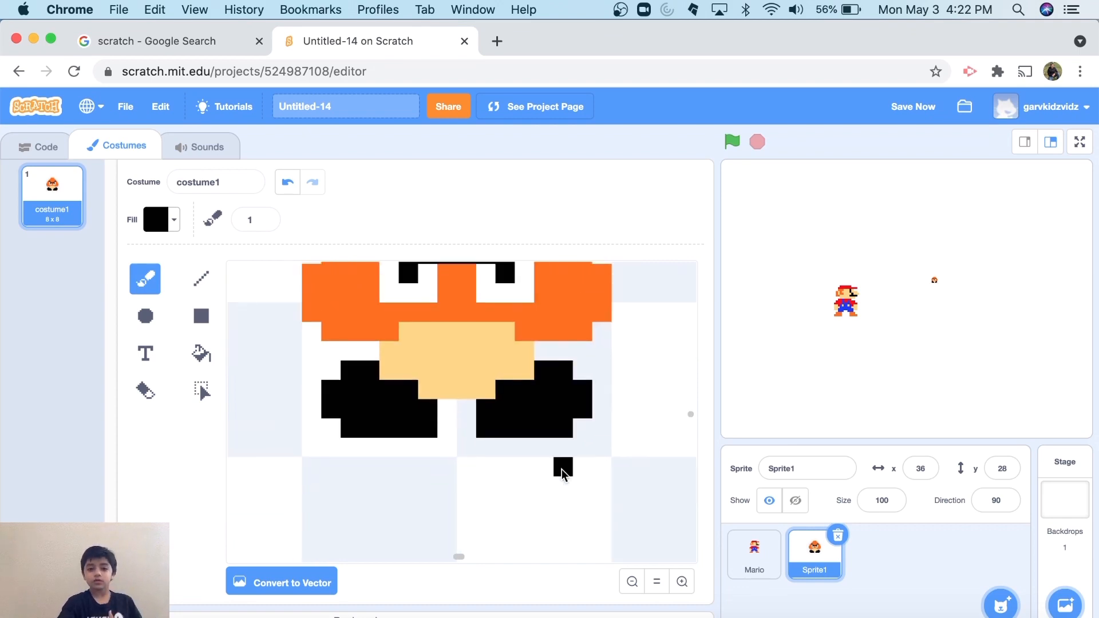
{"action": "scroll", "coordinate": [561, 470], "scroll_direction": "up", "scroll_amount": 5}
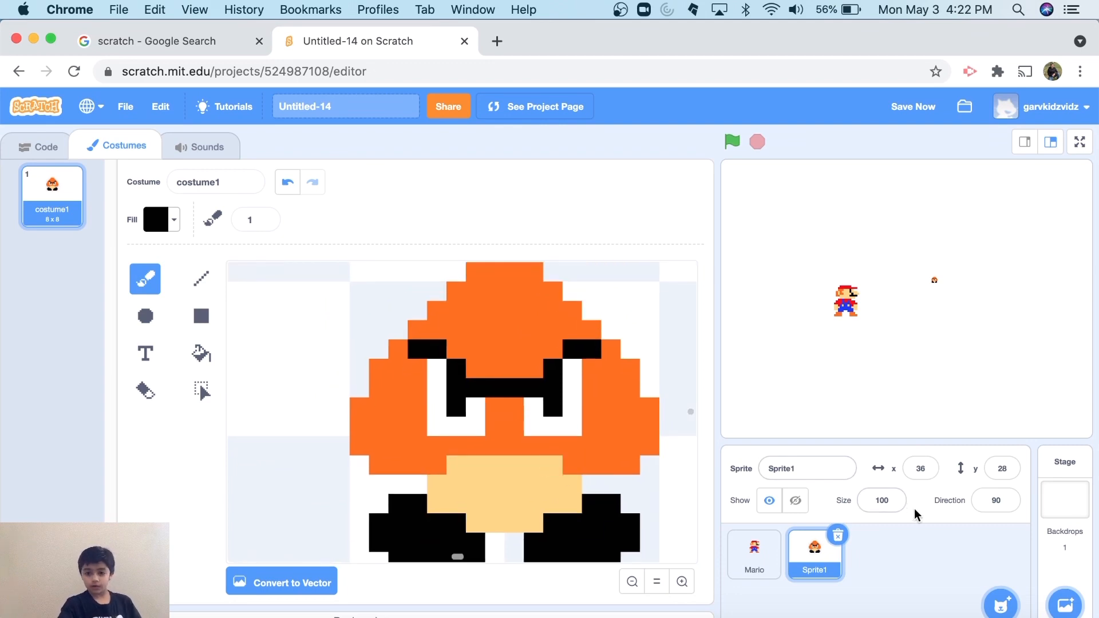
Rename the mushroom sprite as Goomba.
{"action": "left_click", "coordinate": [780, 469]}
{"action": "double_click", "coordinate": [780, 470]}
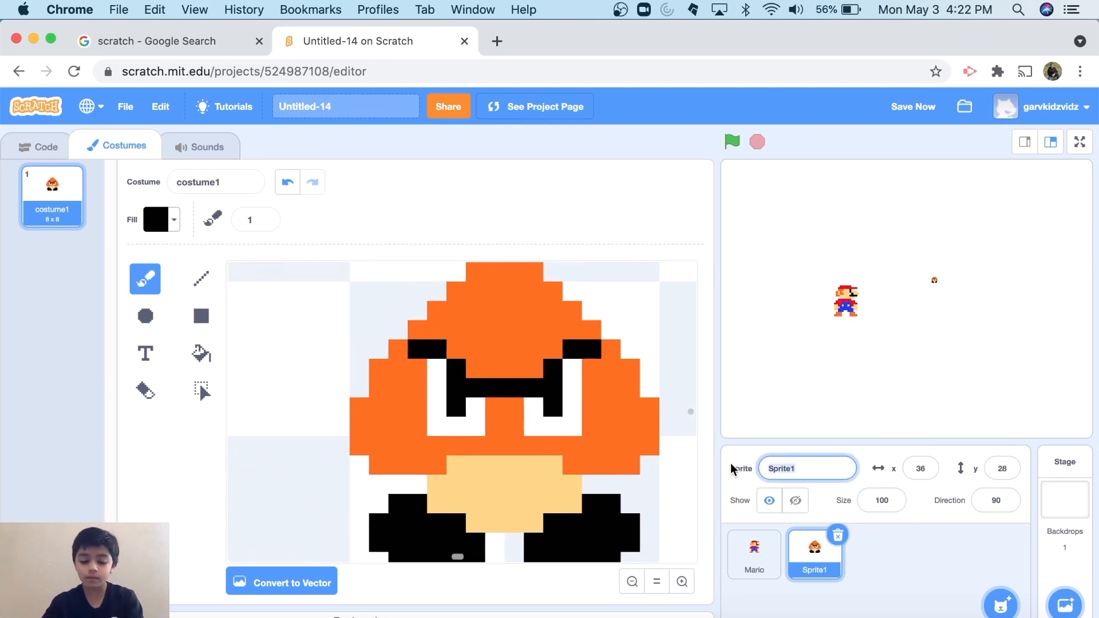
{"action": "type", "text": "Go"}
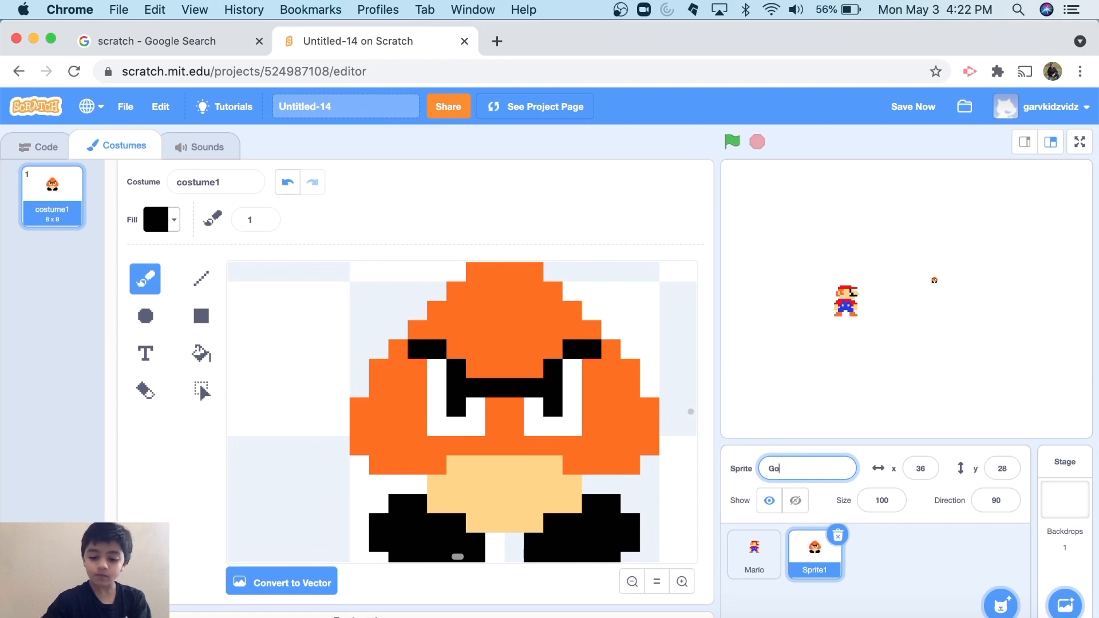
{"action": "type", "text": "om"}
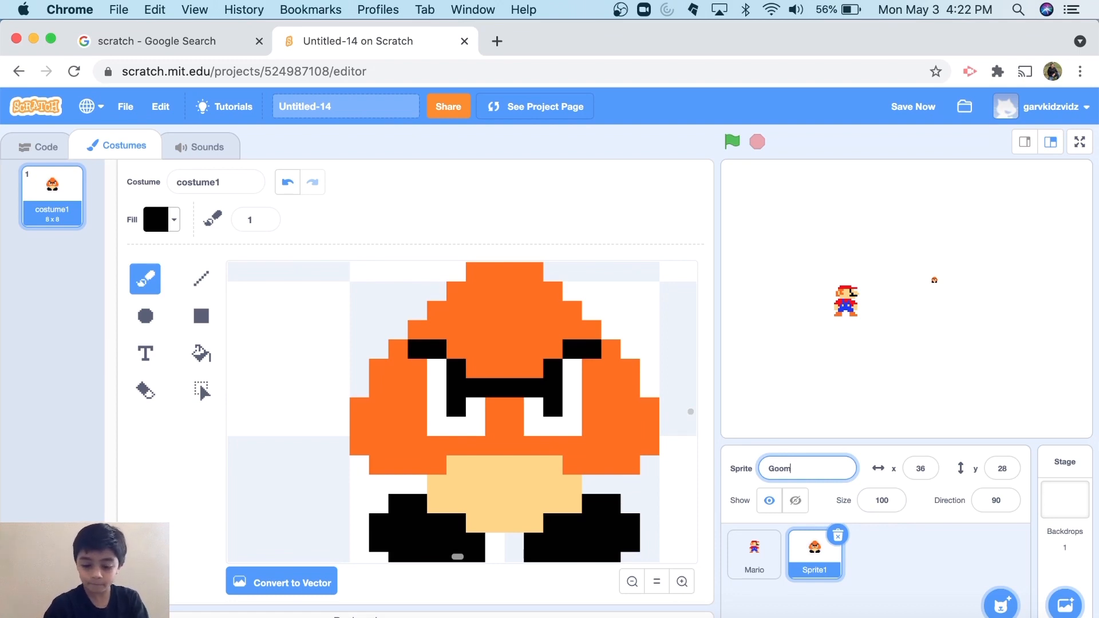
{"action": "type", "text": "vba"}
{"action": "key", "text": "Return"}
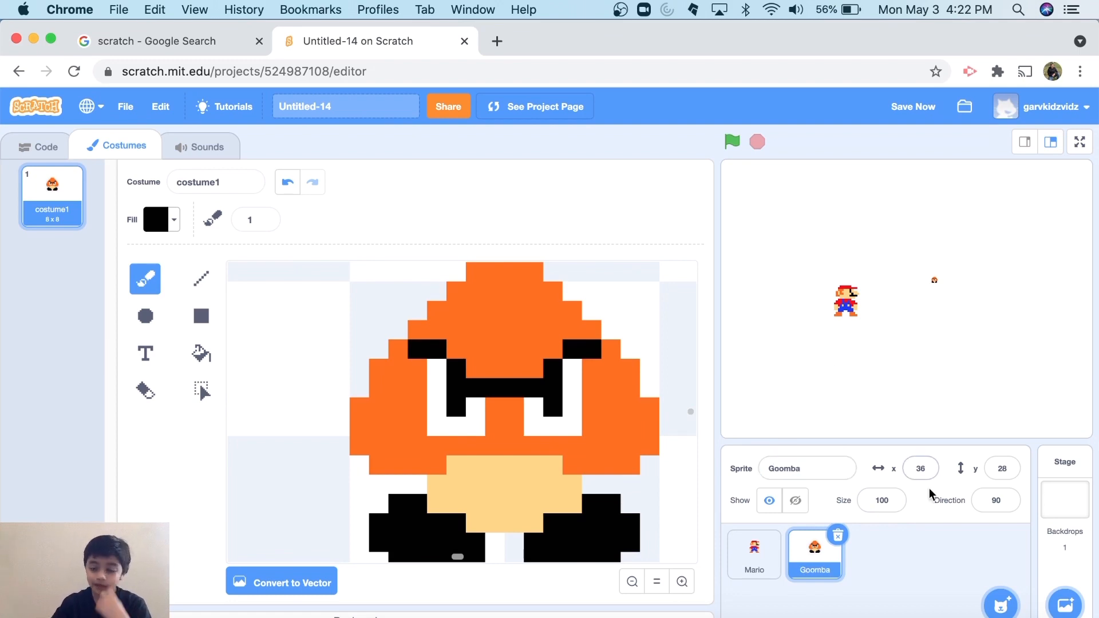
Set the Goomba sprite's size to 500 and move it on the stage to x 58, y 15, level with Mario.
{"action": "left_click", "coordinate": [870, 500]}
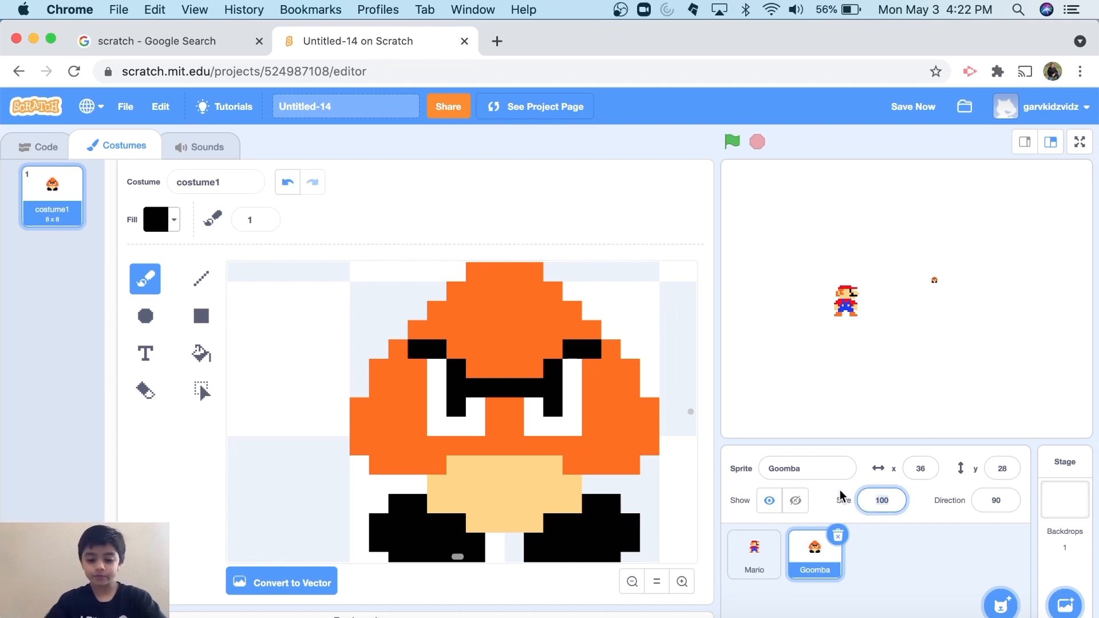
{"action": "type", "text": "500"}
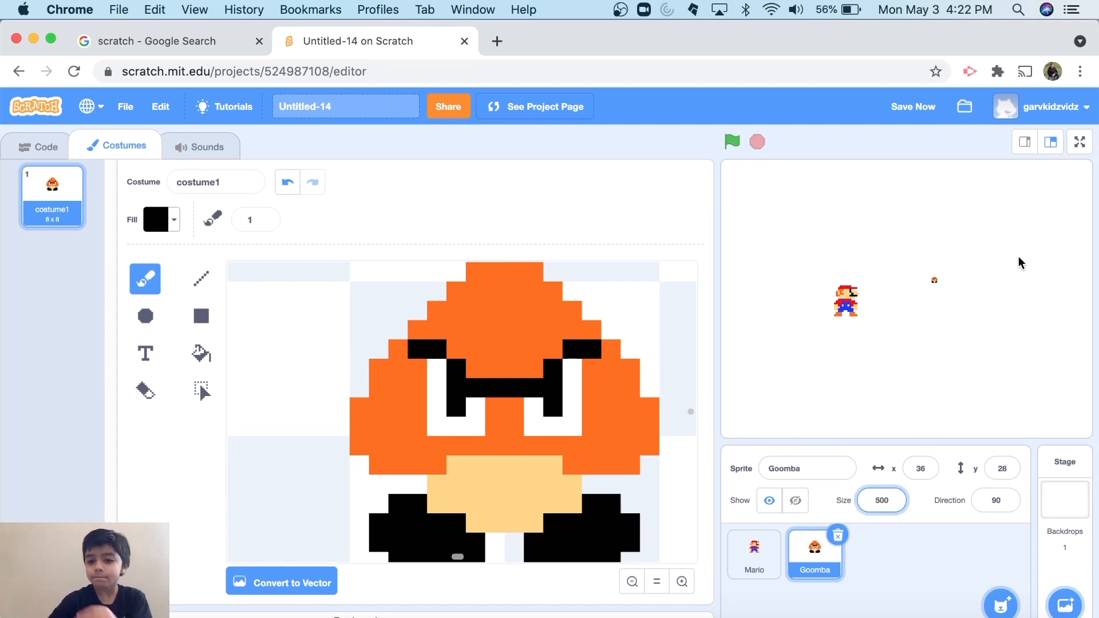
{"action": "left_click", "coordinate": [1009, 298]}
{"action": "mouse_move", "coordinate": [947, 295]}
{"action": "left_mouse_down"}
{"action": "mouse_move", "coordinate": [931, 304]}
{"action": "mouse_move", "coordinate": [963, 303]}
{"action": "left_mouse_up"}
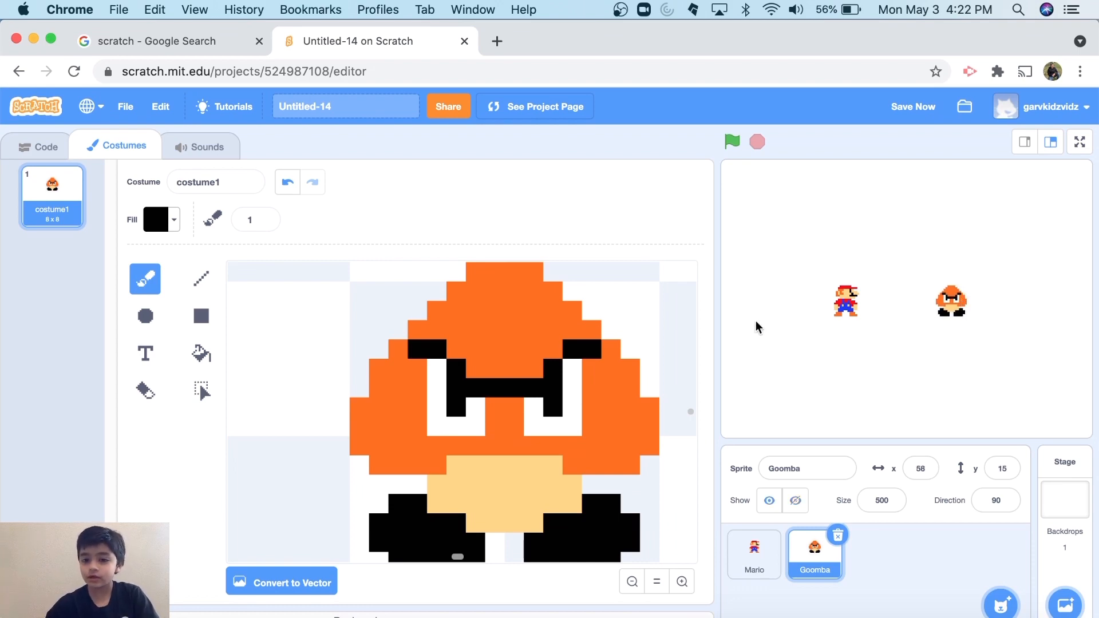
Compare the size and look of the Mario and Goomba sprites side by side on the stage.
{"action": "scroll", "coordinate": [927, 287], "scroll_direction": "up", "scroll_amount": 5}
{"action": "scroll", "coordinate": [927, 286], "scroll_direction": "down", "scroll_amount": 1}
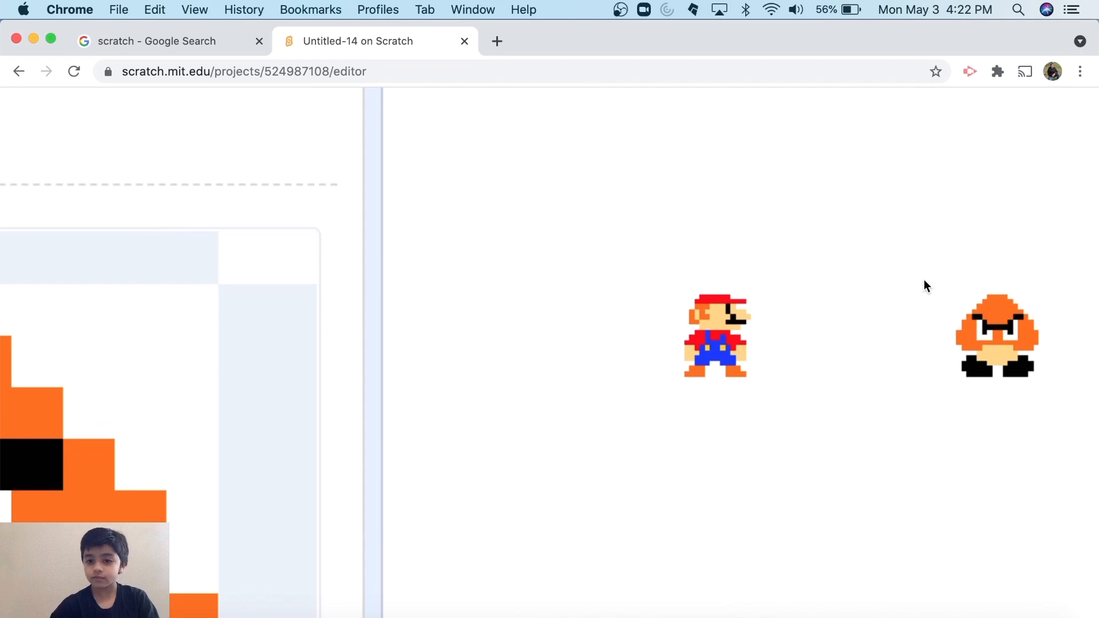
{"action": "scroll", "coordinate": [926, 286], "scroll_direction": "up", "scroll_amount": 1}
{"action": "scroll", "coordinate": [926, 286], "scroll_direction": "left", "scroll_amount": 2}
{"action": "scroll", "coordinate": [926, 286], "scroll_direction": "right", "scroll_amount": 4}
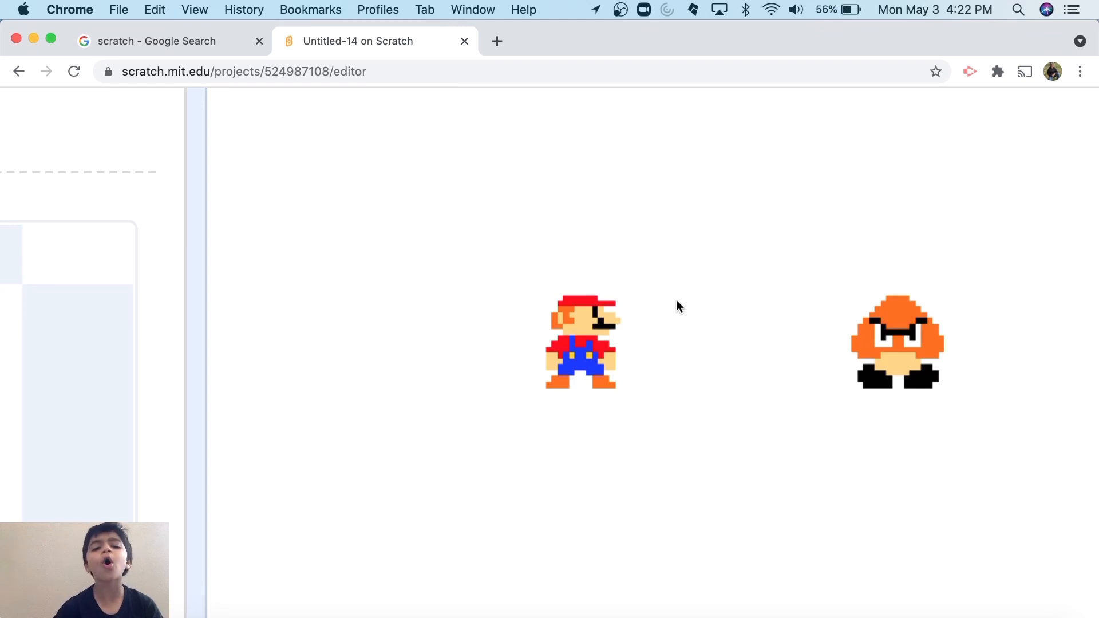
{"action": "scroll", "coordinate": [675, 295], "scroll_direction": "down", "scroll_amount": 5}
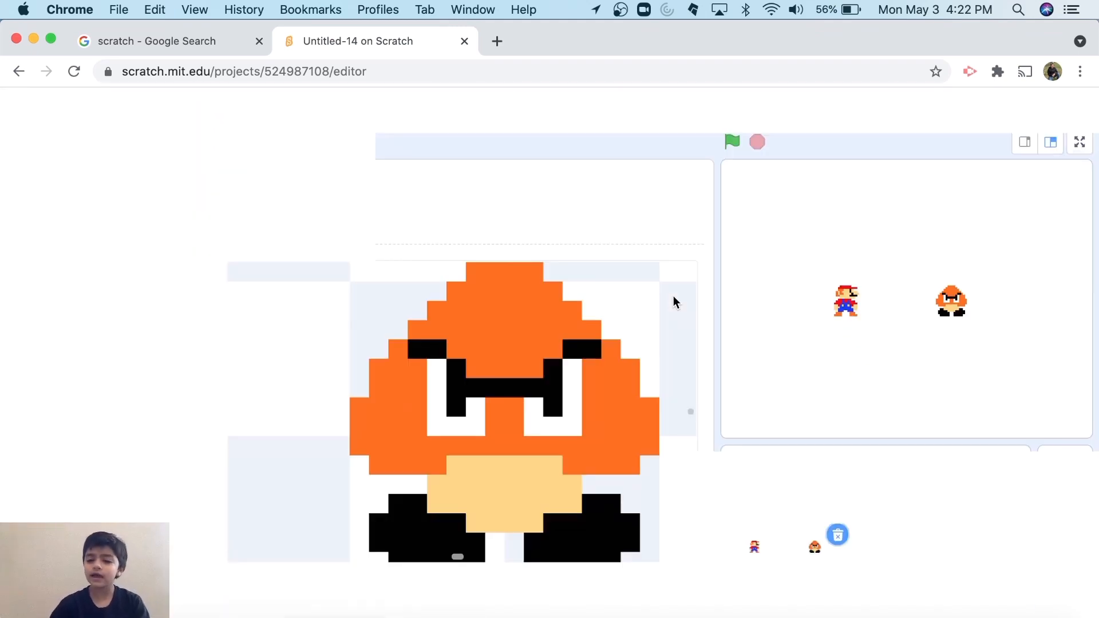
{"action": "left_click", "coordinate": [570, 315]}
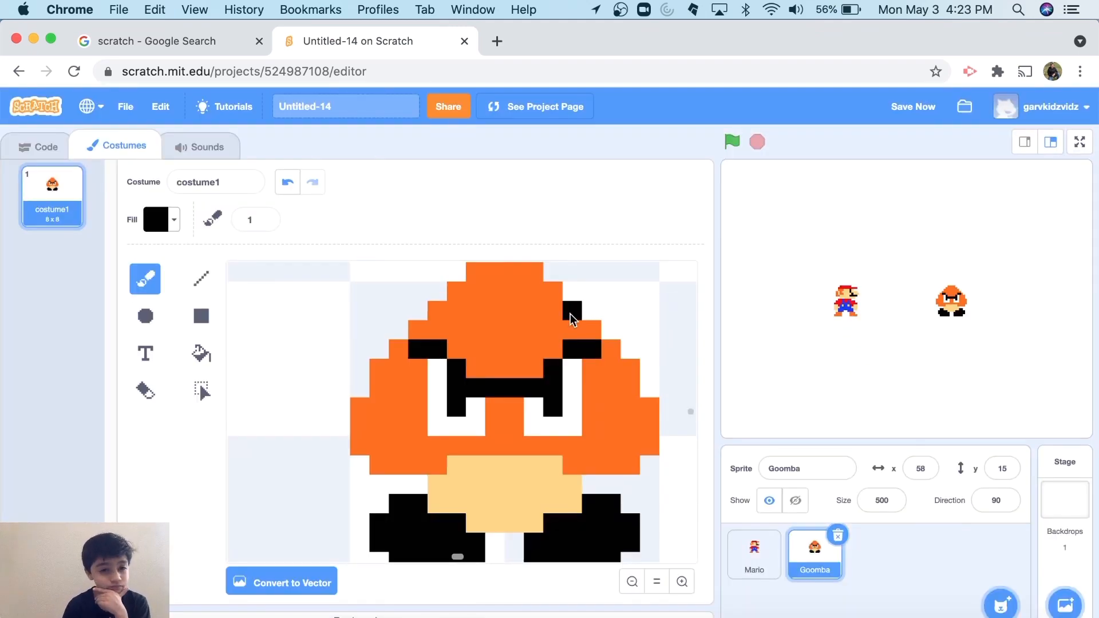